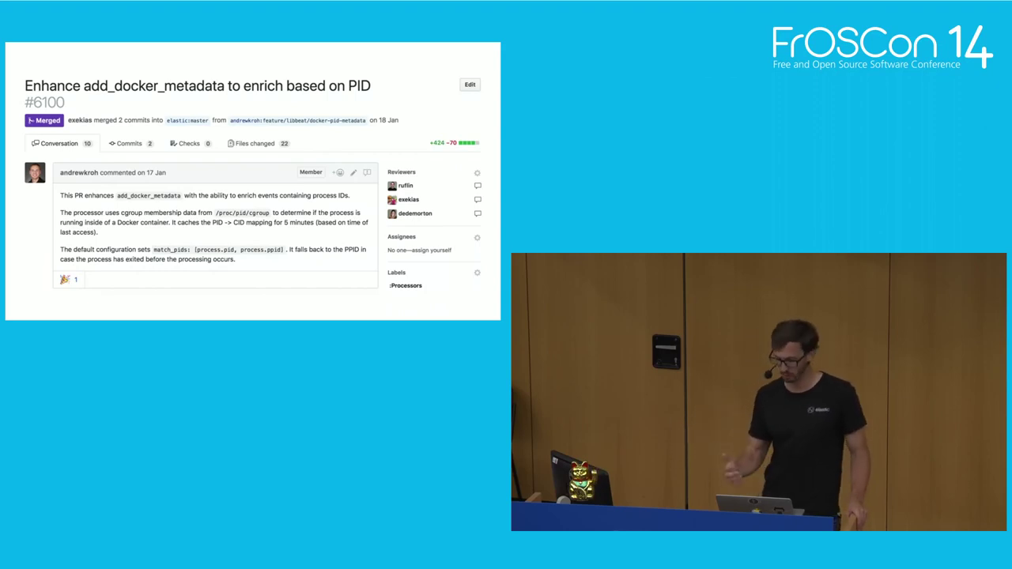
- Advance past the GO-LIBAUDIT slide to the Demo slide and exit the Deckset presentation
key(Right)
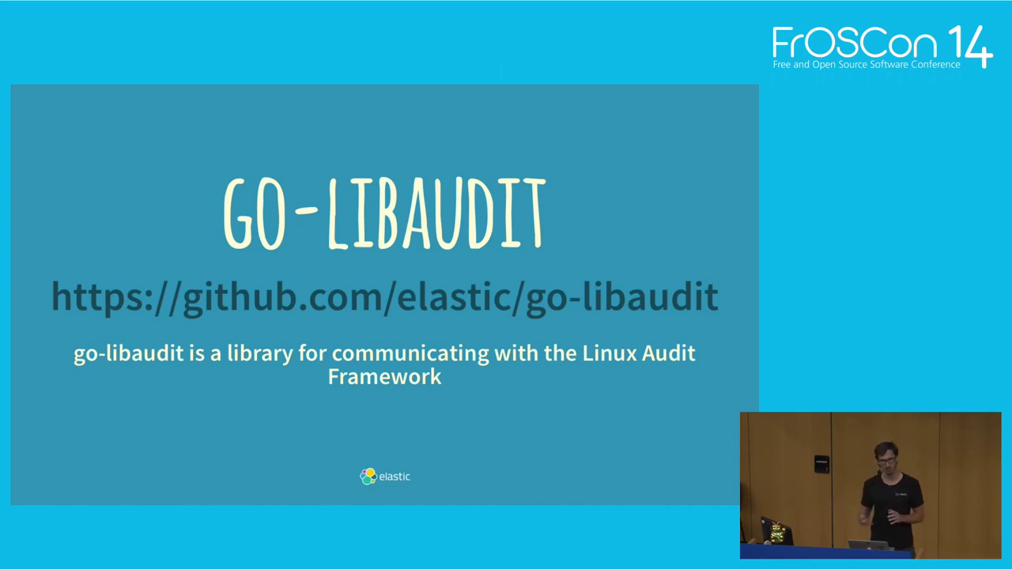
key(Right)
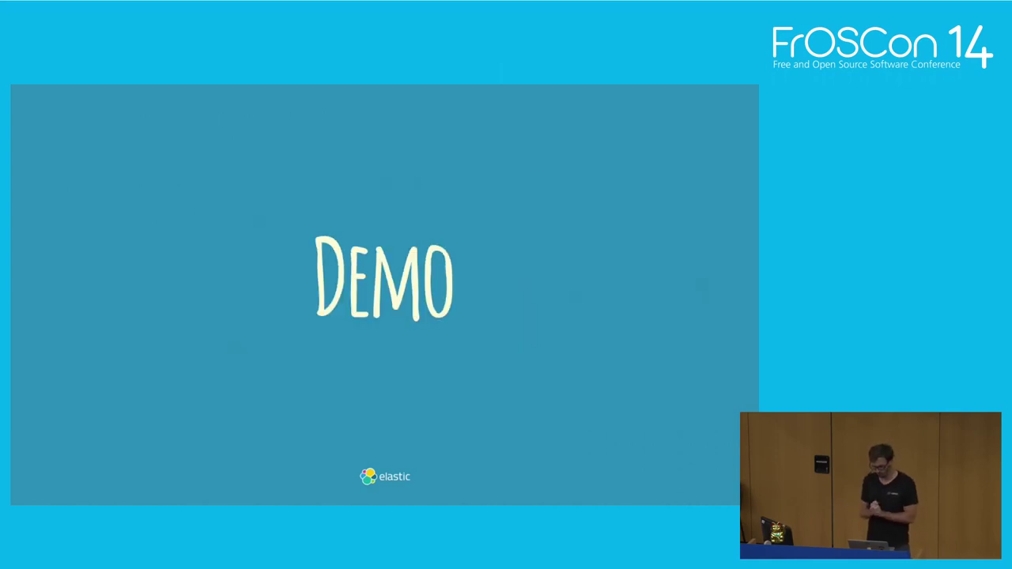
key(Escape)
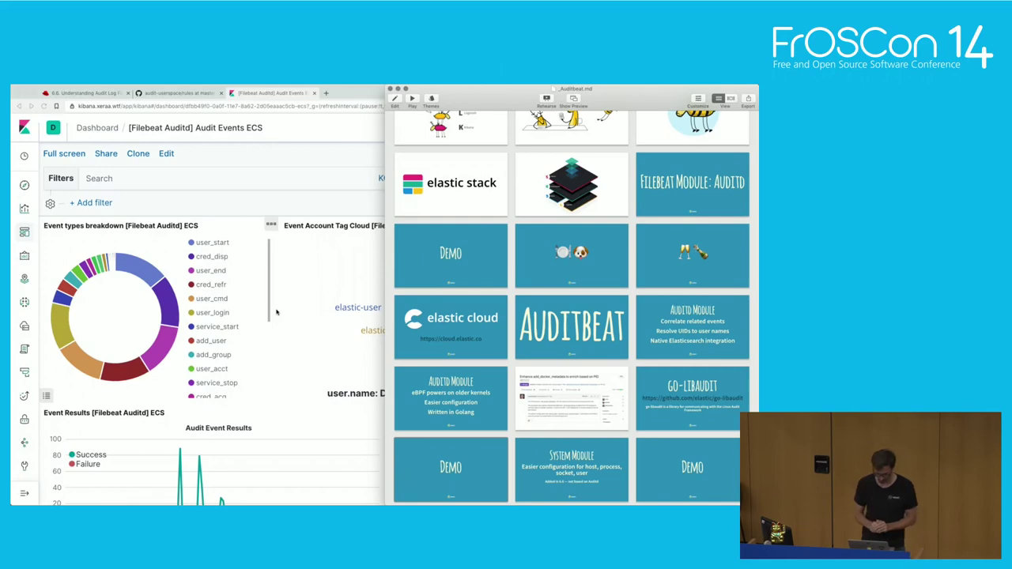
- Open /etc/auditbeat/auditbeat.yml in vi with sudo in the terminal
mouse_move(439, 497)
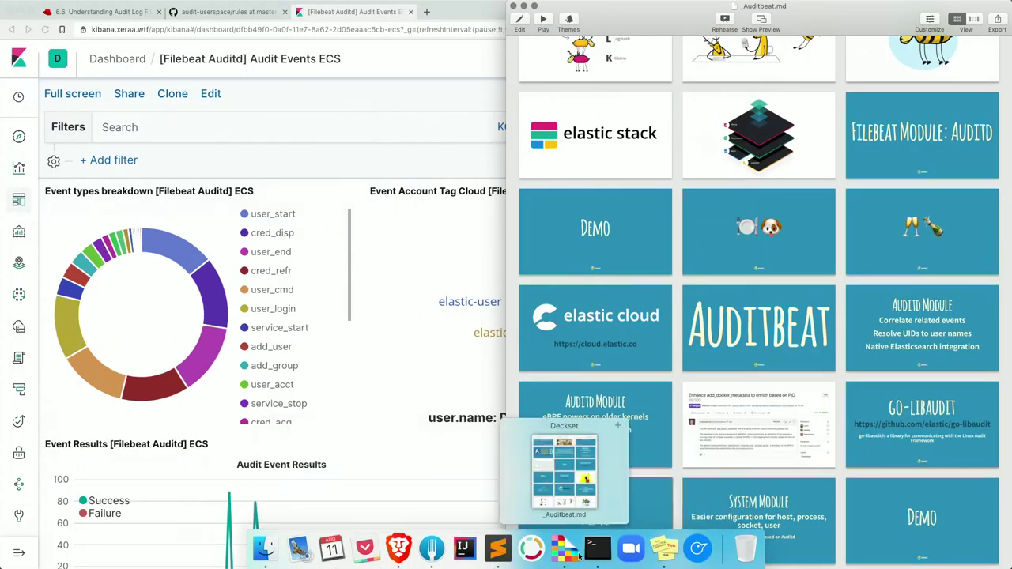
click(597, 547)
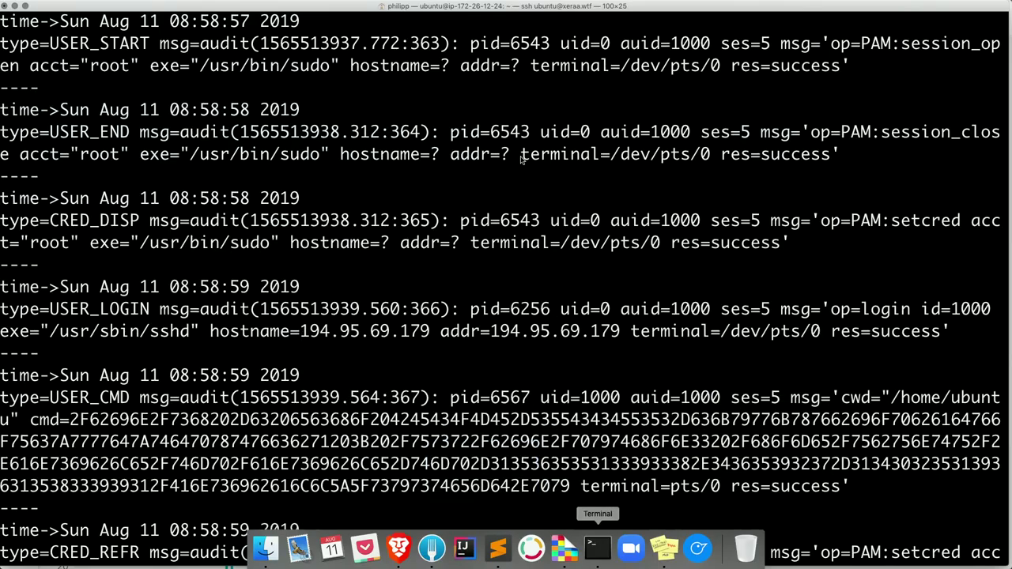
scroll(522, 158, down, 5)
text(sudo vi /etc/auditbq)
key(BackSpace)
key(Tab)
text(auditbeat.yml)
key(Return)
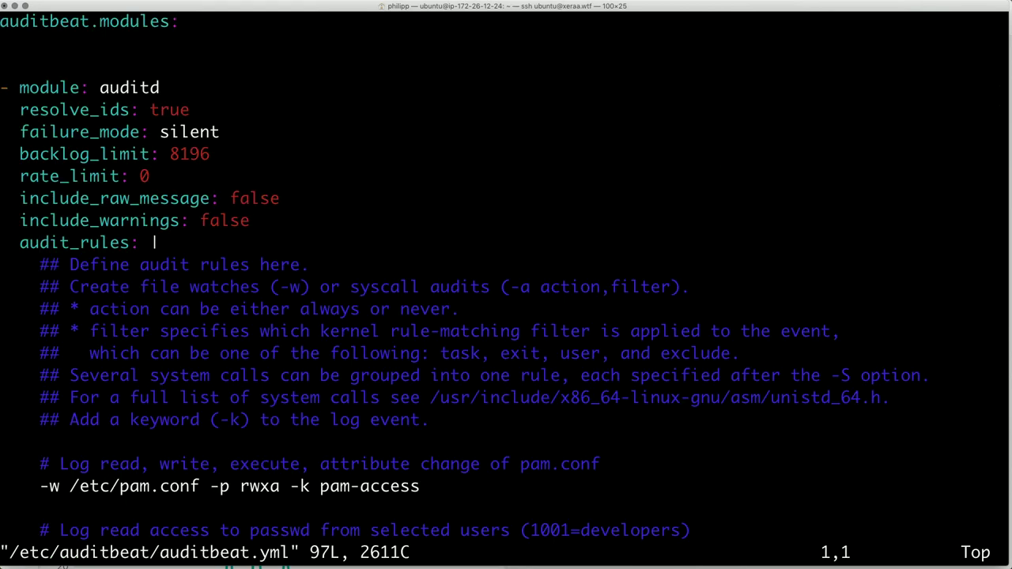
- Highlight the resolve_ids setting, the backlog_limit value 8196 and the rate_limit value 0
scroll(6, 26, up, 2)
scroll(6, 26, up, 3)
scroll(7, 26, down, 5)
drag(83, 112, 192, 115)
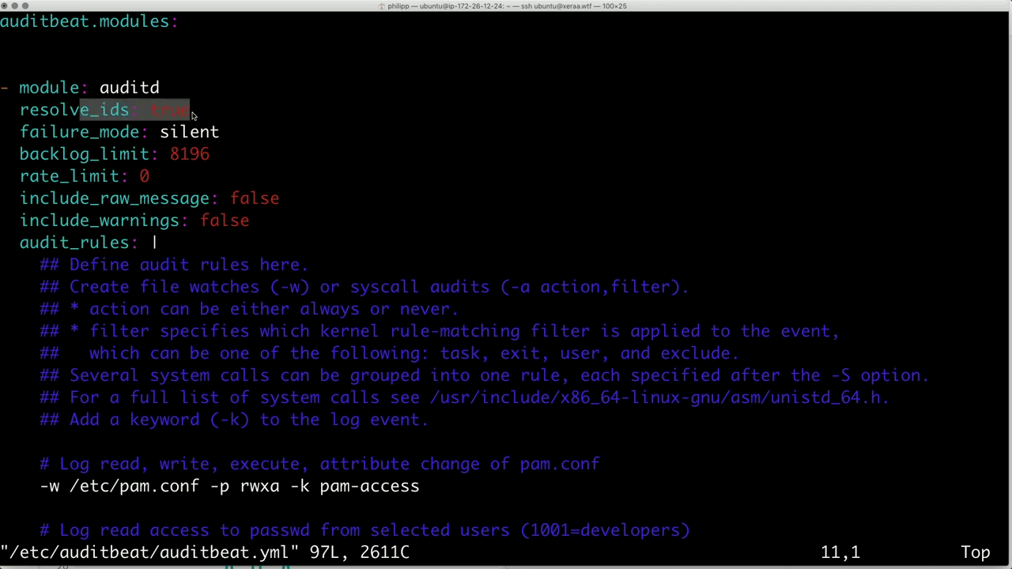
drag(144, 155, 217, 162)
click(192, 161)
double_click(191, 161)
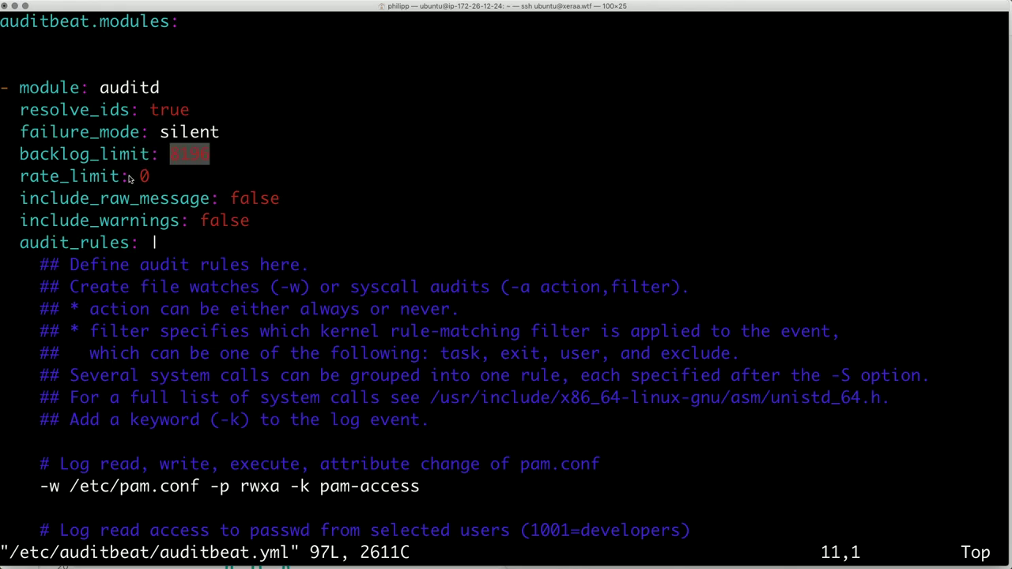
drag(130, 178, 153, 179)
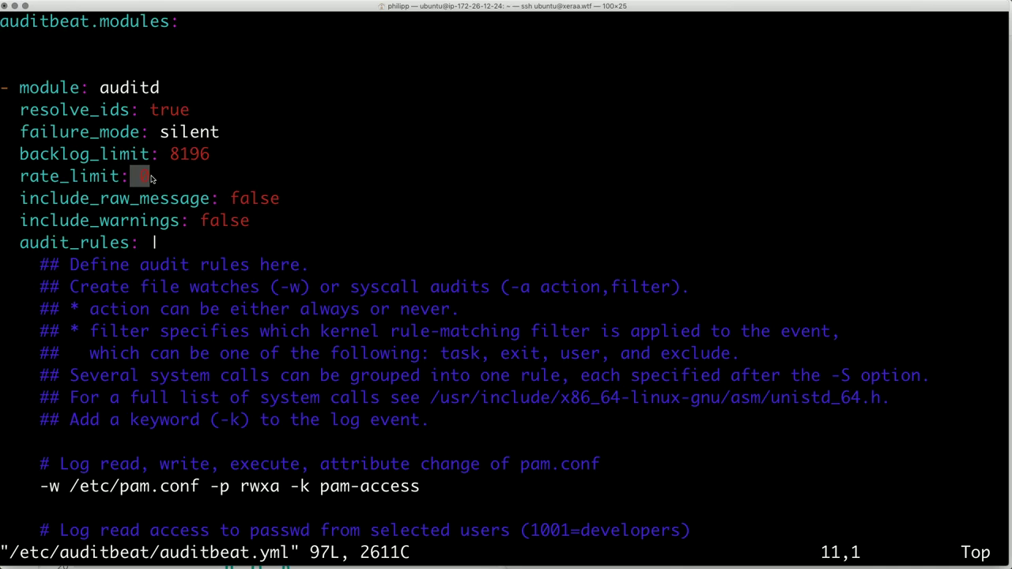
click(152, 178)
- Highlight the watched /etc/pam.conf path and its pam-access rule key in the audit rules
key(Down)
key(Down)
key(Down)
key(Down)
key(Down)
key(Down)
key(Down)
key(Down)
key(Down)
key(Down)
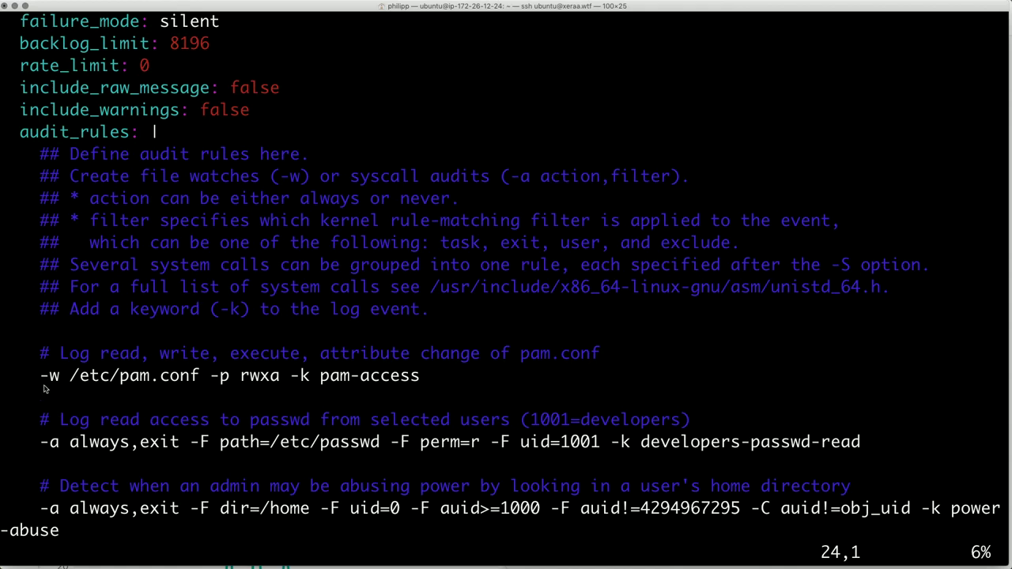
drag(73, 380, 199, 383)
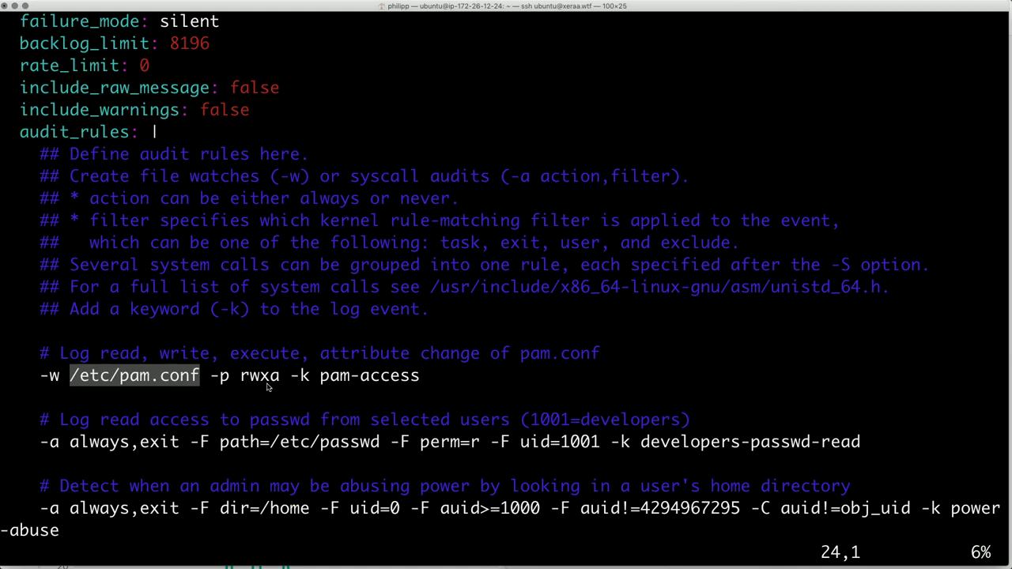
drag(320, 384, 419, 385)
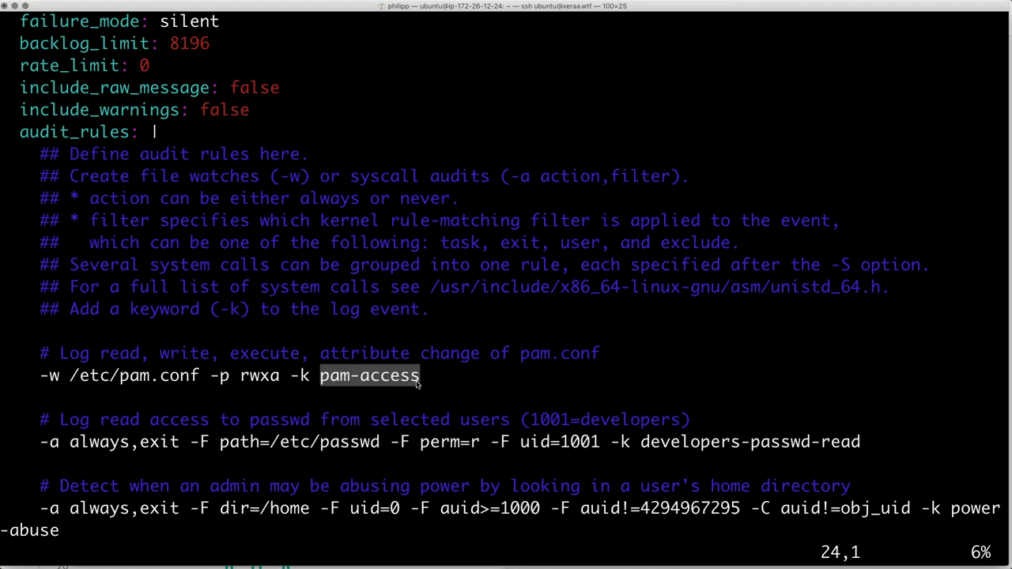
- Highlight the Elasticsearch output settings, then move back down through the audit rules
scroll(419, 384, down, 20)
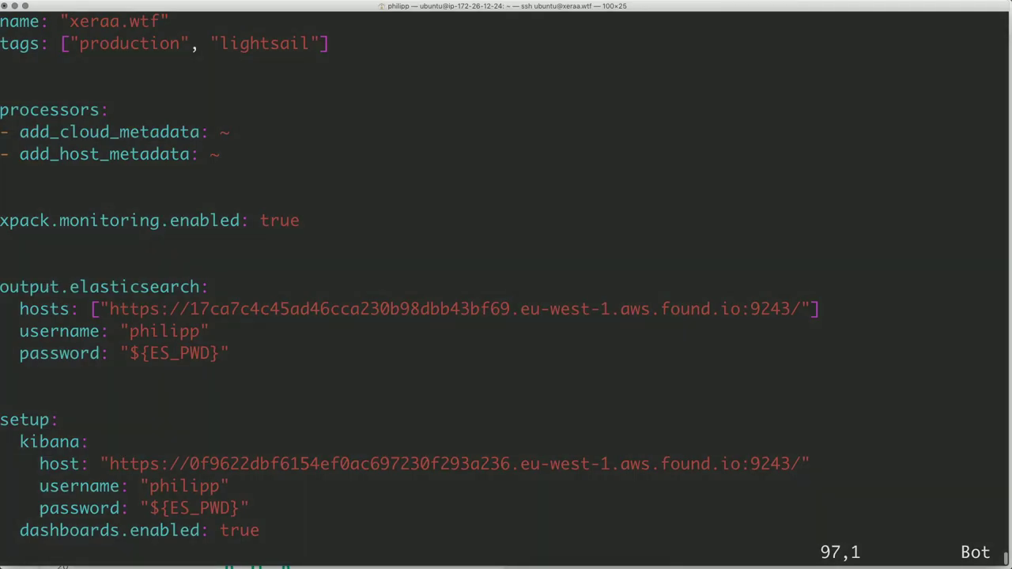
drag(242, 353, 2, 299)
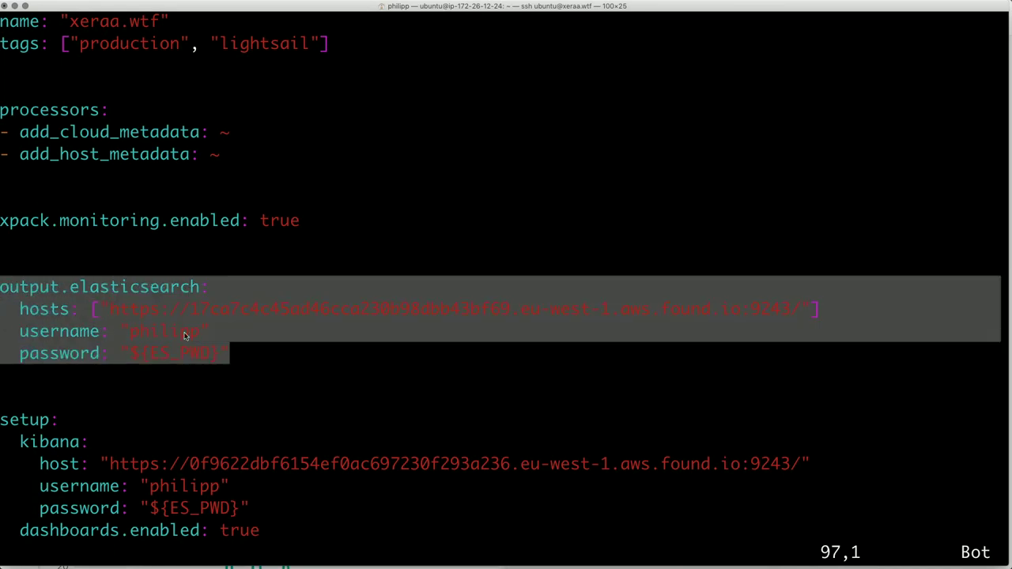
click(160, 332)
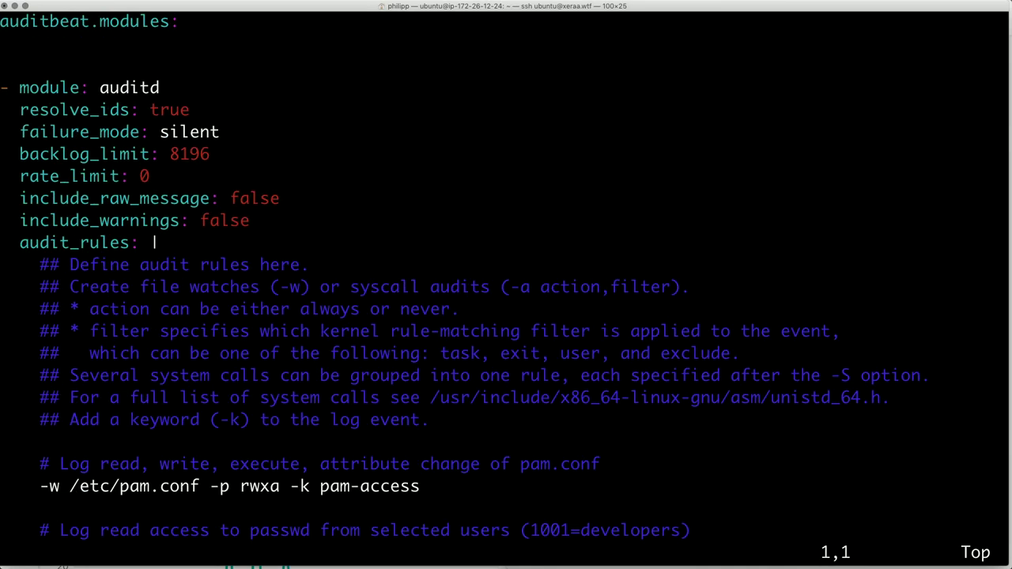
key(Down)
key(Down)
key(Down)
key(Down)
key(Down)
key(Down)
key(Down)
key(Down)
key(Down)
key(Down)
key(Down)
key(Down)
key(Down)
key(Down)
key(Down)
key(Down)
key(Down)
key(Down)
key(Down)
key(Down)
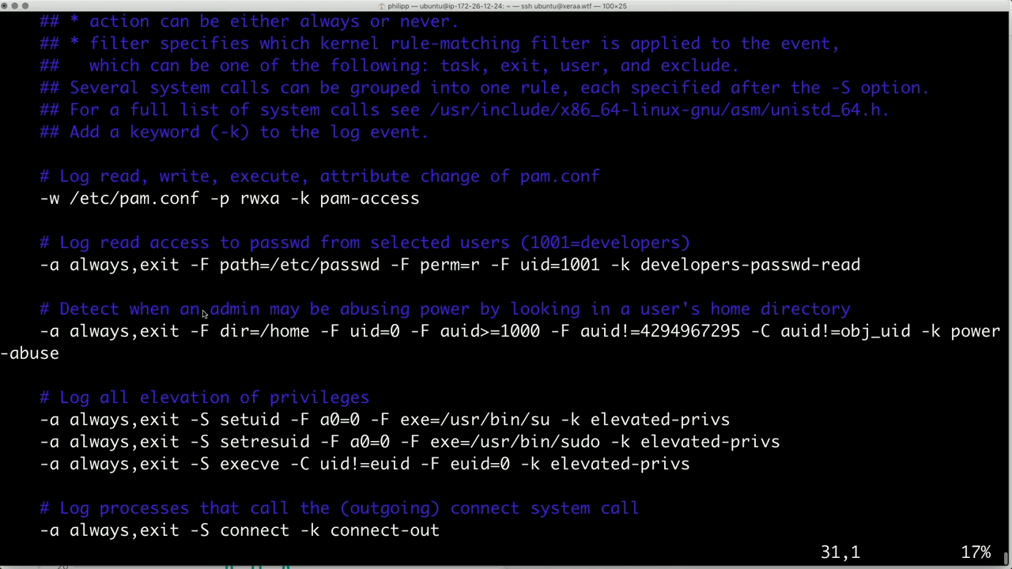
key(Down)
key(Down)
key(Down)
key(Down)
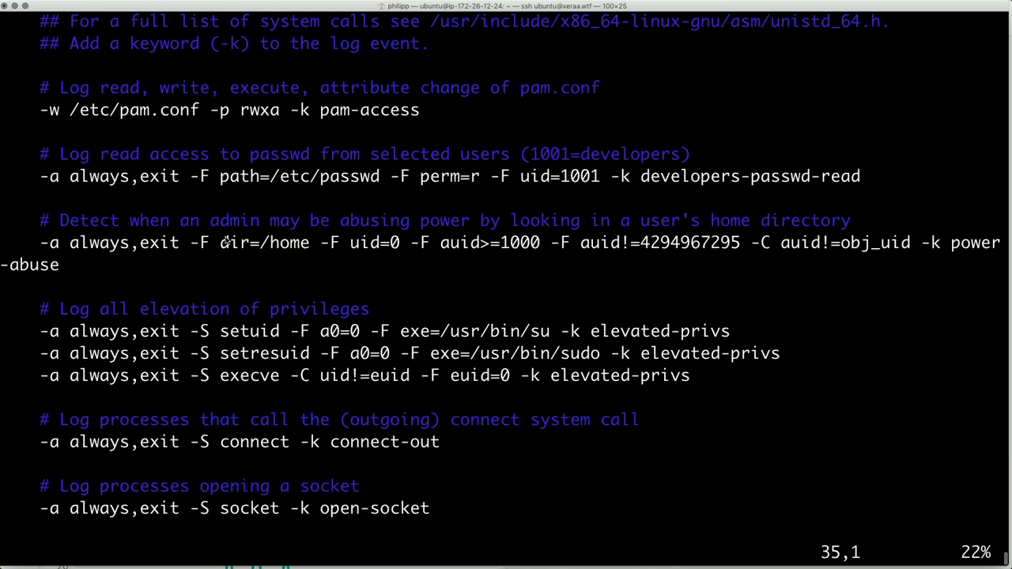
click(400, 550)
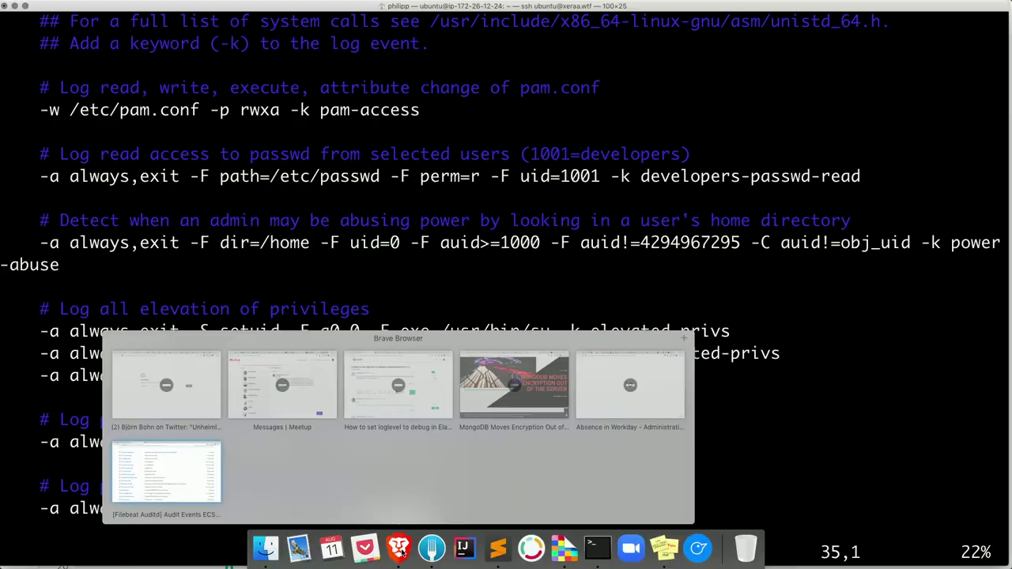
- Remove the 1025 query and the nginx worker-process filter so Discover lists all 20,016 events
click(166, 472)
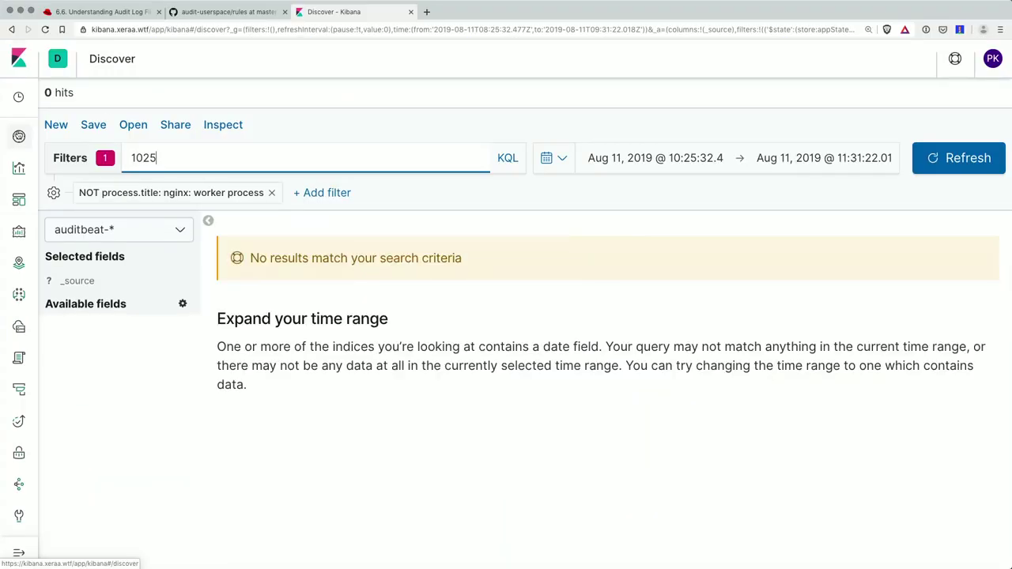
double_click(158, 158)
key(BackSpace)
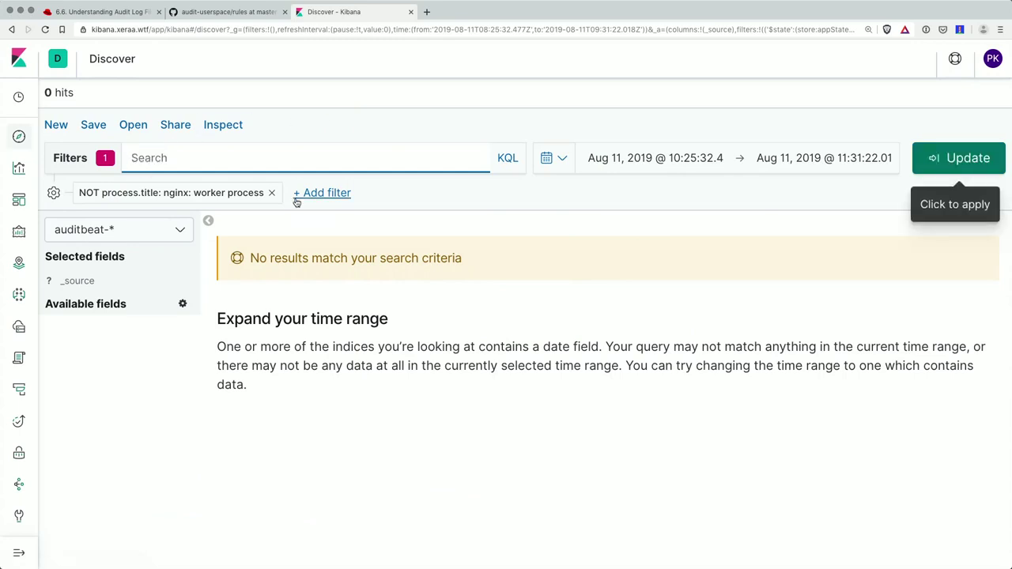
click(271, 192)
drag(133, 158, 50, 154)
key(BackSpace)
key(Return)
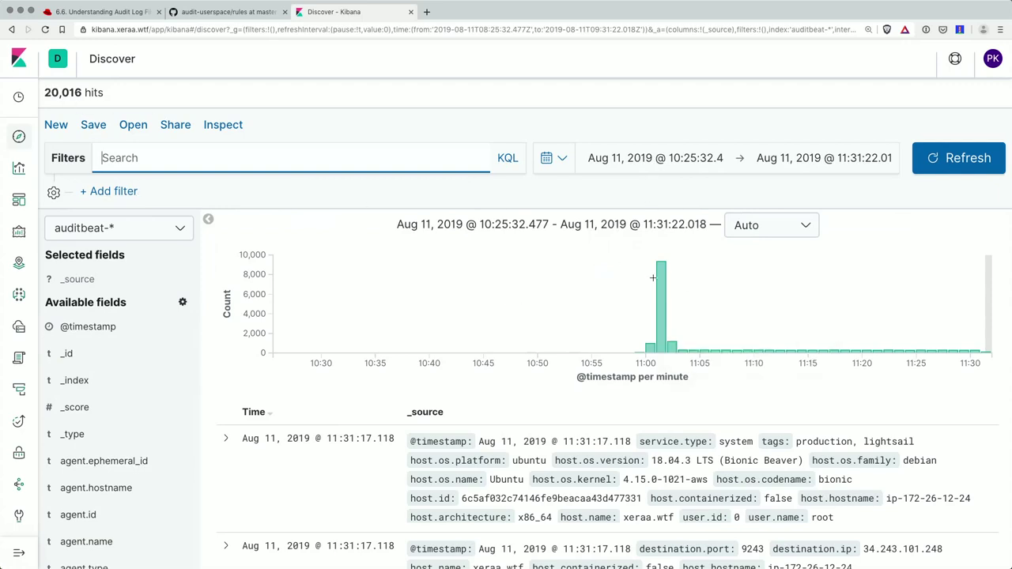
- Expand the newest auditbeat event in Discover to show its full details
mouse_move(661, 287)
scroll(951, 338, down, 3)
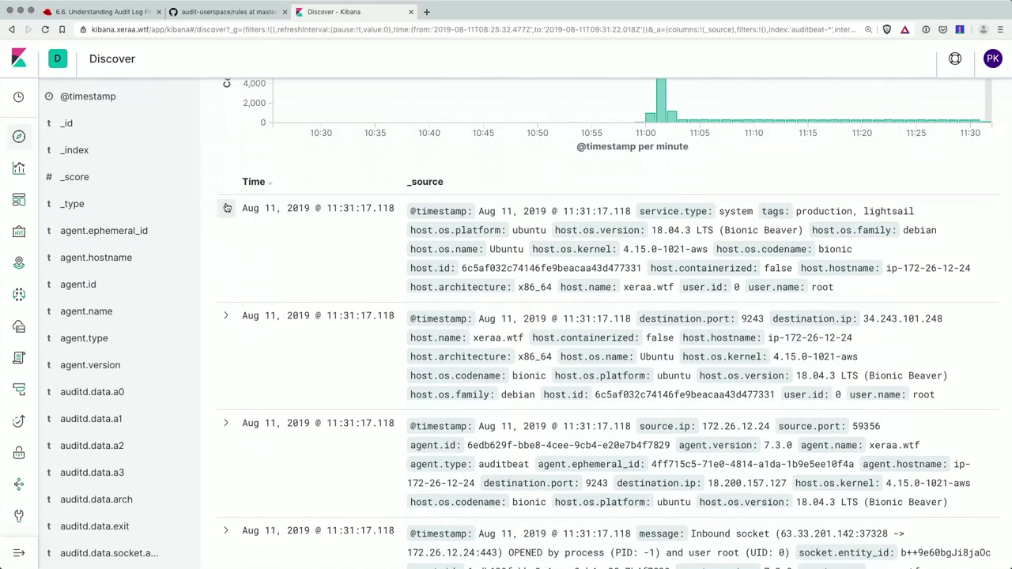
click(227, 208)
scroll(300, 237, down, 8)
scroll(308, 241, up, 2)
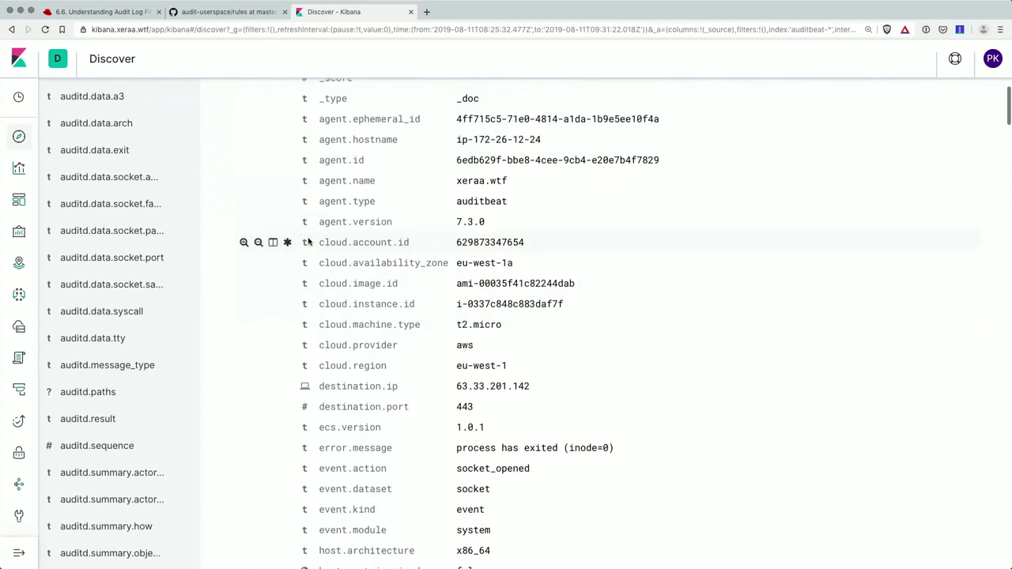
- Highlight the event's agent fields and its cloud fields down to cloud.region
drag(319, 121, 601, 212)
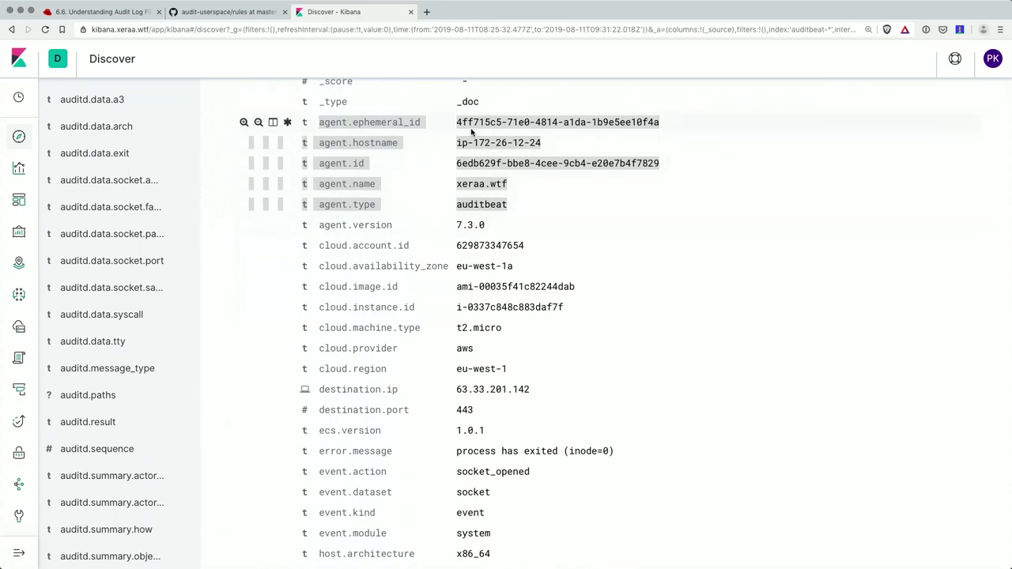
scroll(358, 190, down, 2)
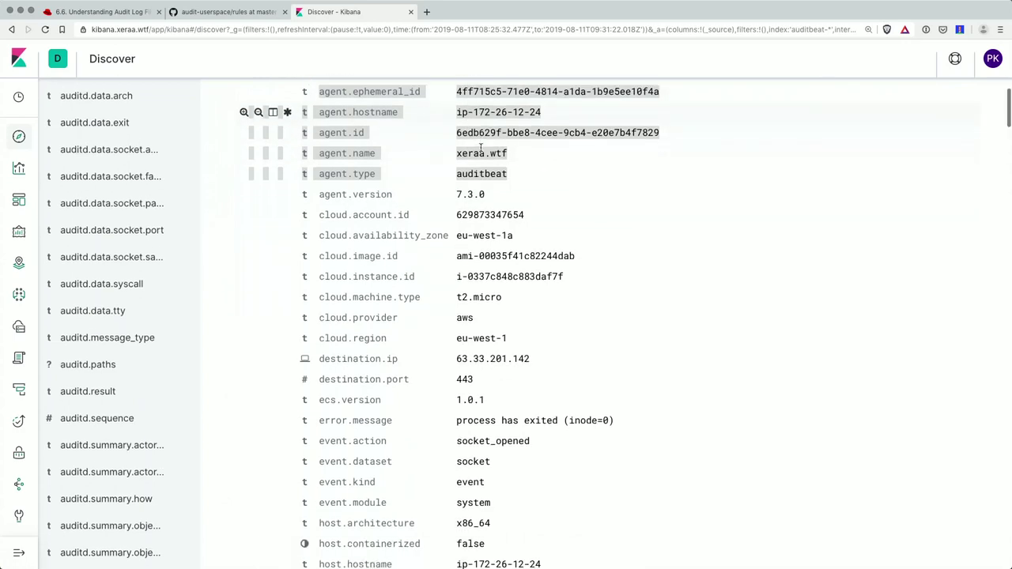
drag(320, 175, 565, 246)
drag(565, 245, 566, 299)
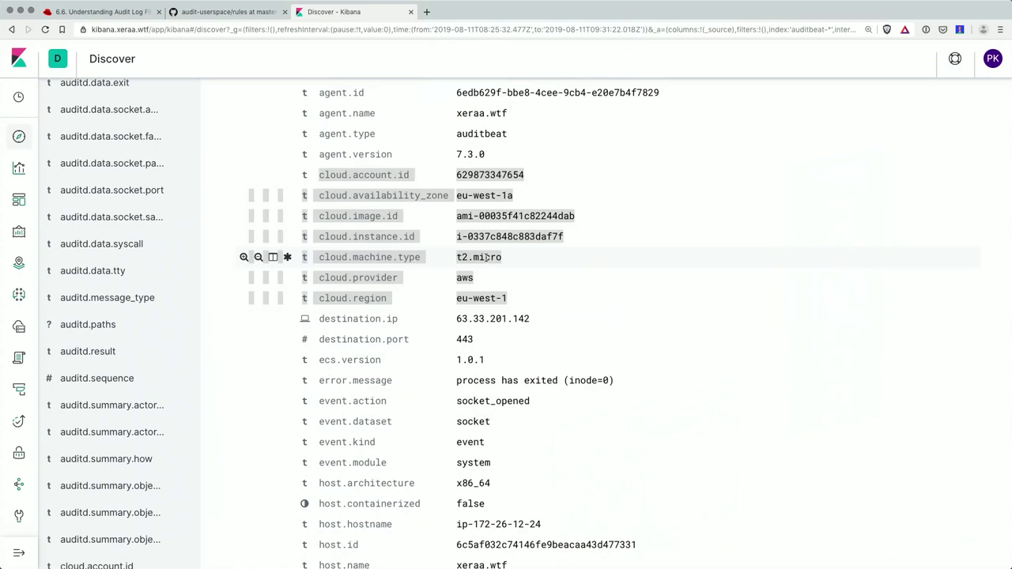
scroll(546, 272, down, 1)
scroll(605, 287, down, 1)
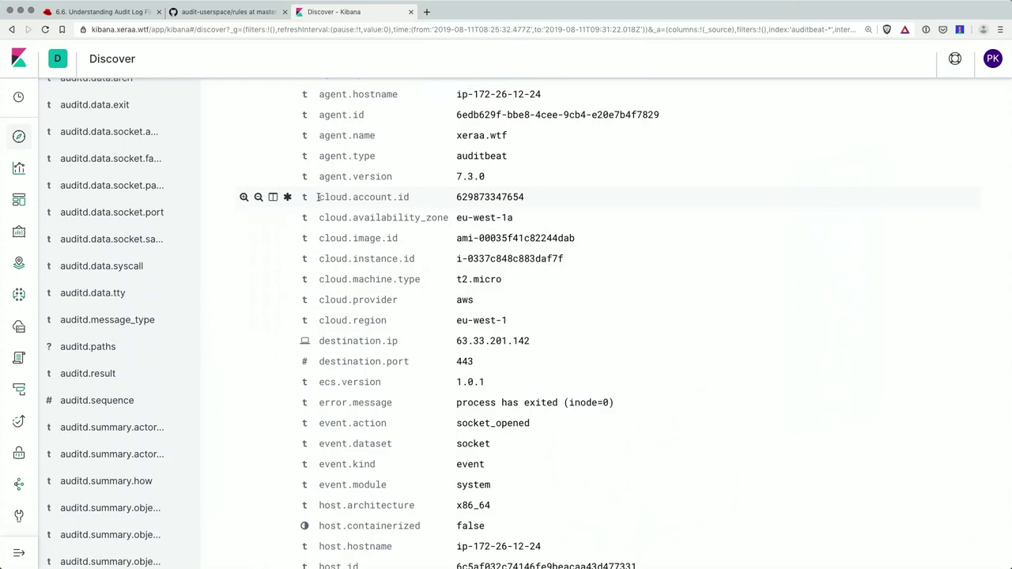
- Highlight the cloud.account.id, cloud.image.id and cloud.instance.id values, then the agent.ephemeral_id field
drag(317, 196, 409, 197)
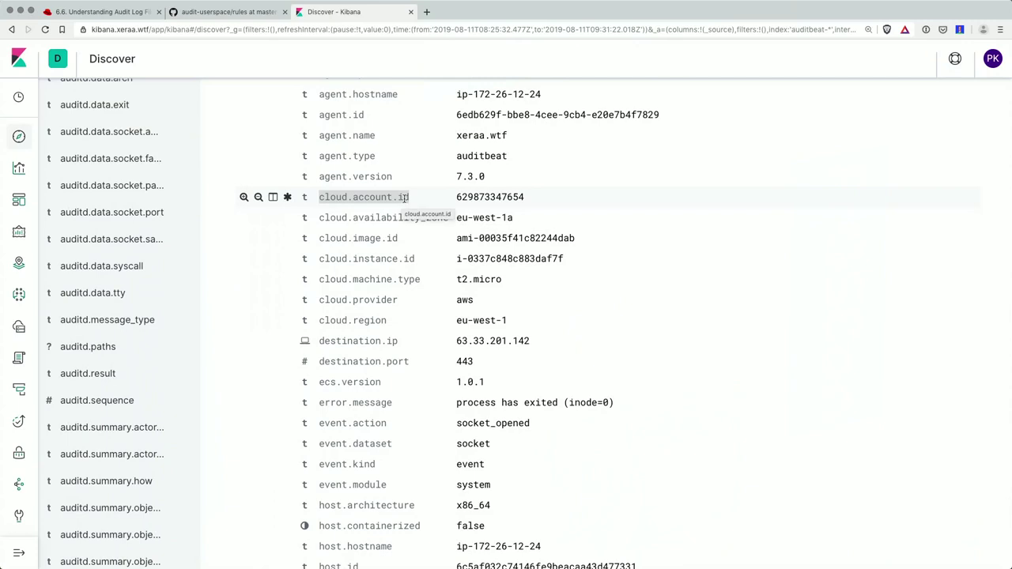
double_click(483, 197)
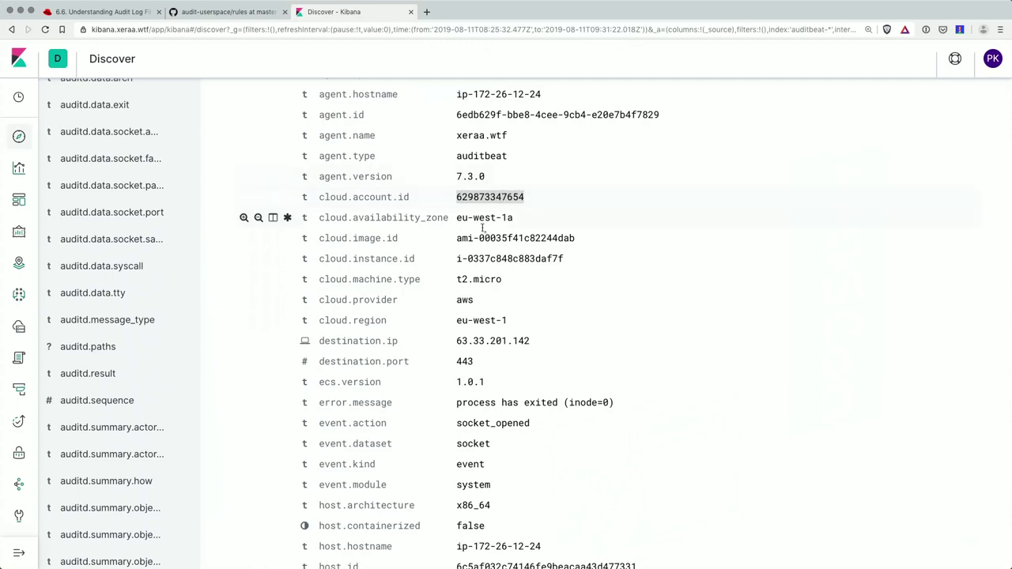
drag(458, 239, 609, 250)
drag(457, 259, 569, 261)
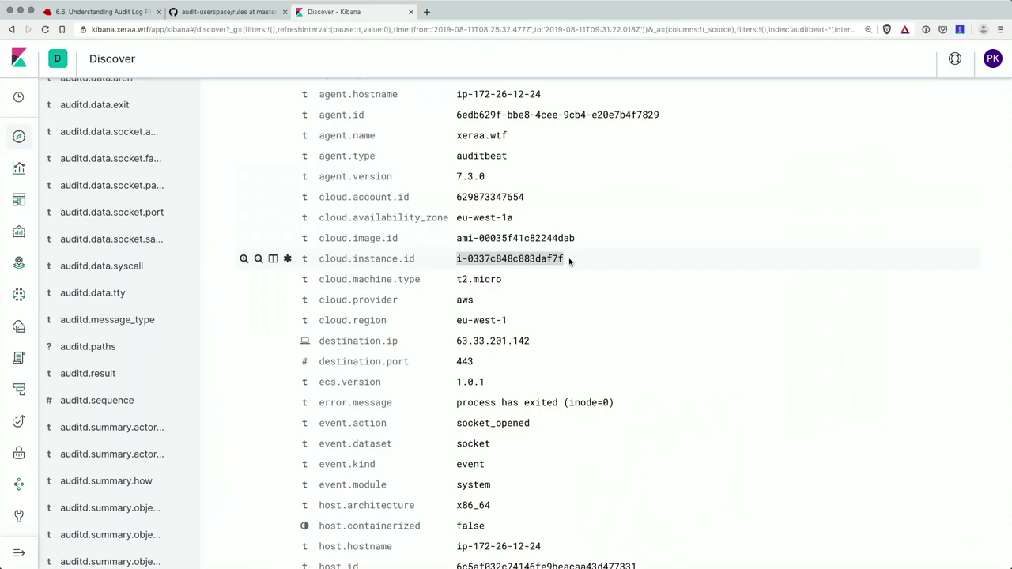
scroll(569, 261, up, 5)
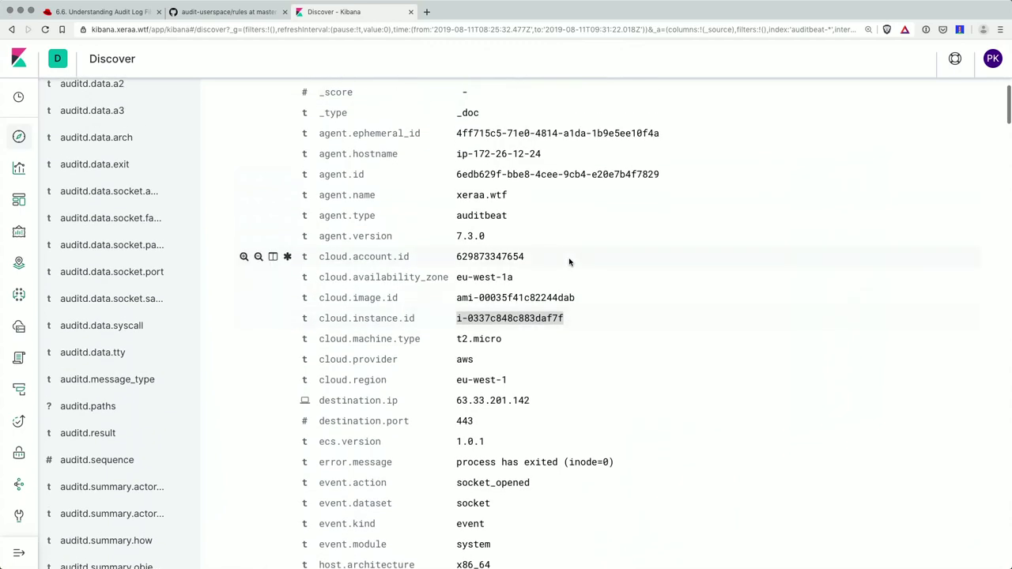
drag(320, 156, 421, 160)
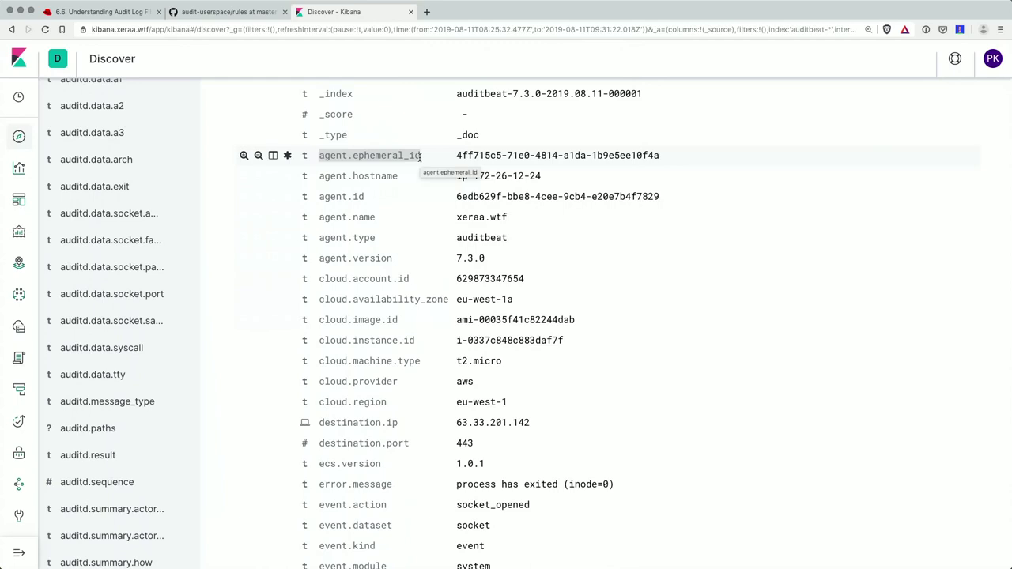
scroll(466, 336, down, 7)
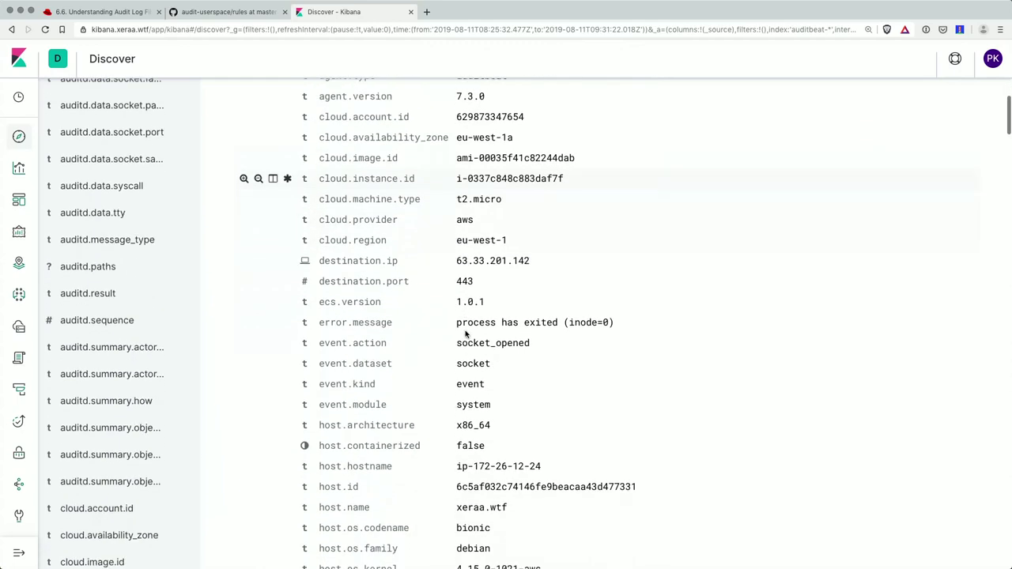
scroll(465, 336, down, 2)
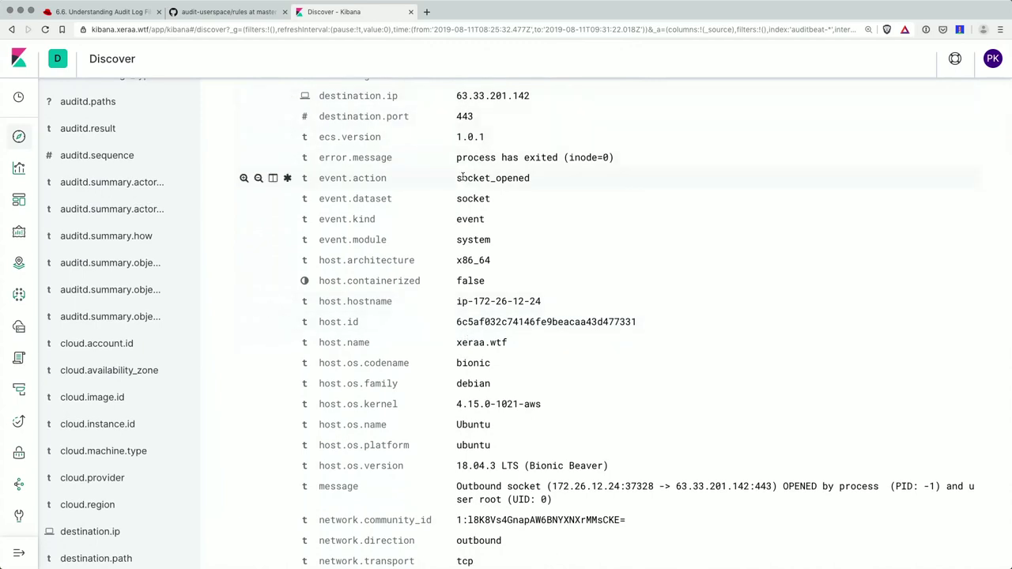
drag(457, 179, 537, 181)
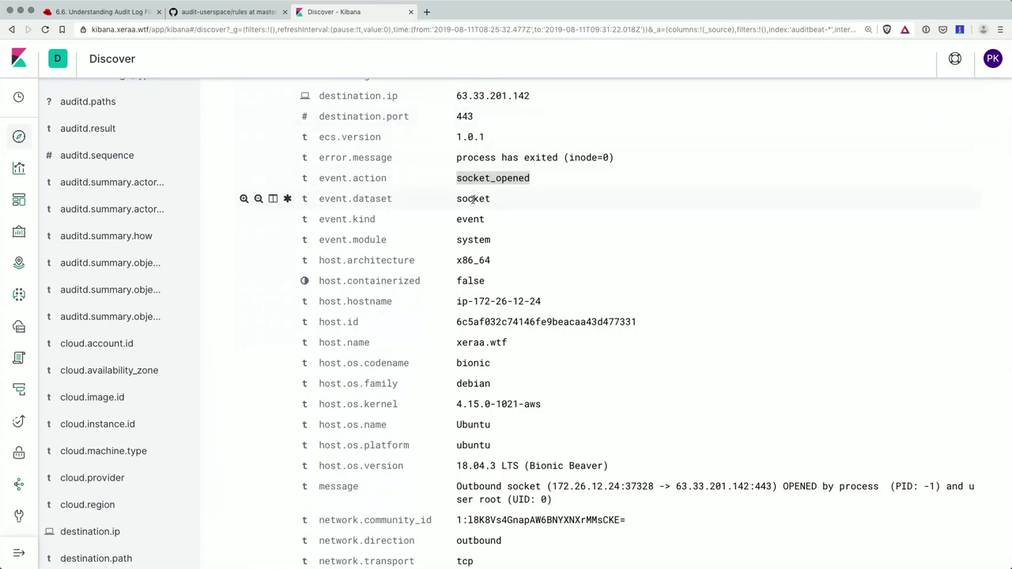
scroll(474, 213, down, 5)
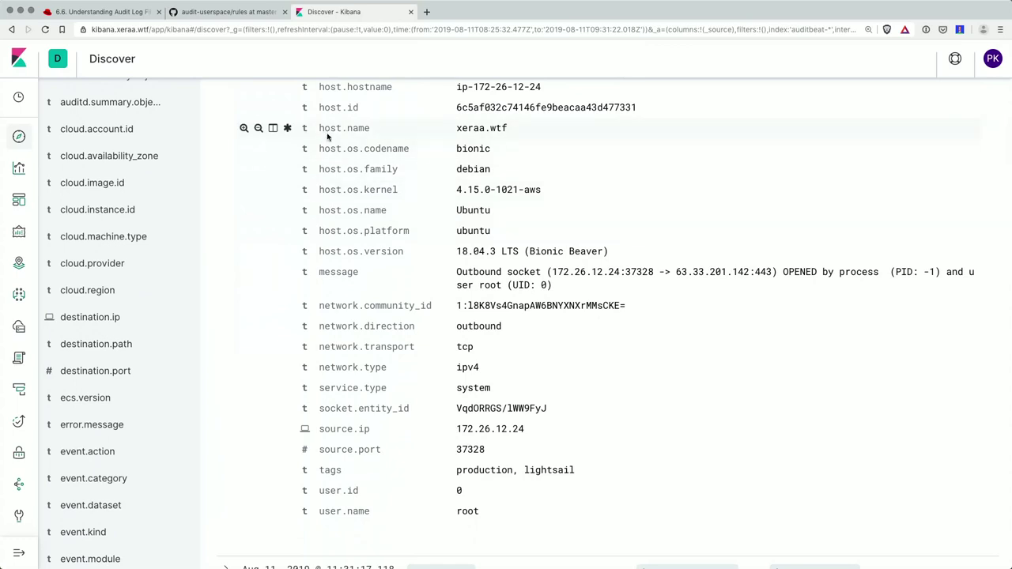
scroll(327, 137, up, 2)
scroll(324, 106, down, 1)
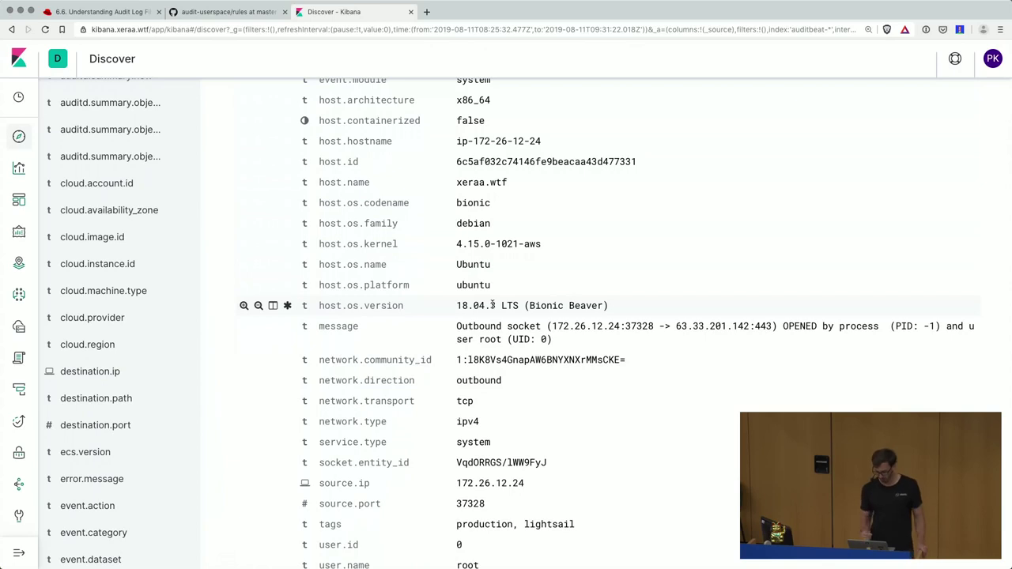
scroll(488, 320, down, 2)
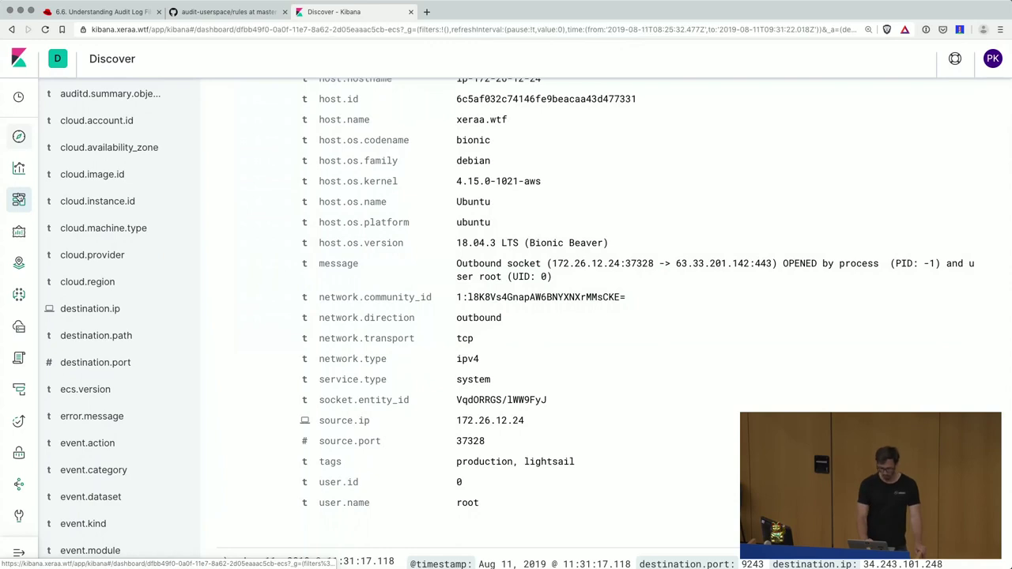
- Search the dashboard list for 'auditd' and open [Auditbeat Auditd] Overview ECS
click(19, 199)
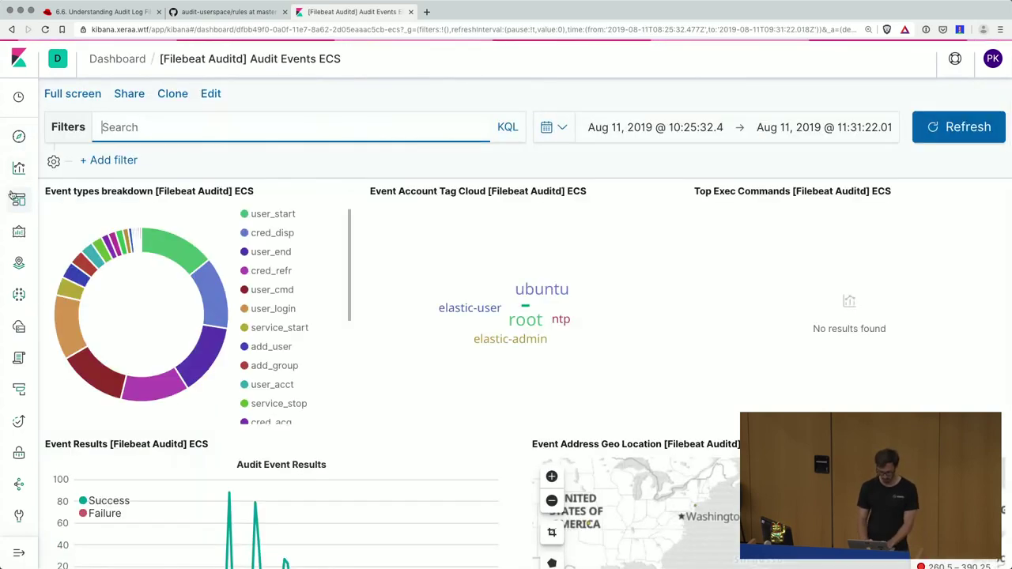
click(18, 202)
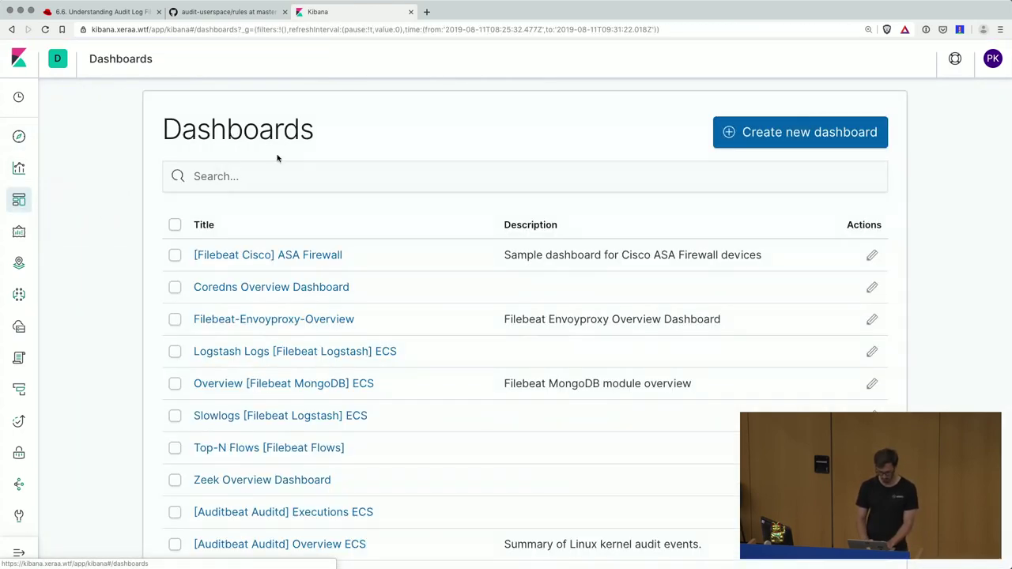
click(225, 177)
text(auditd)
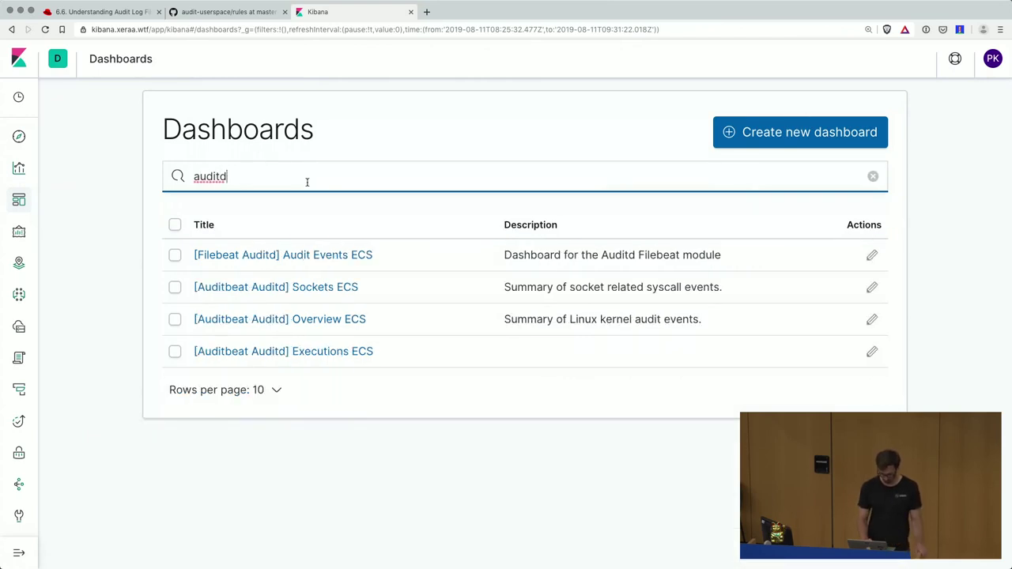
click(334, 324)
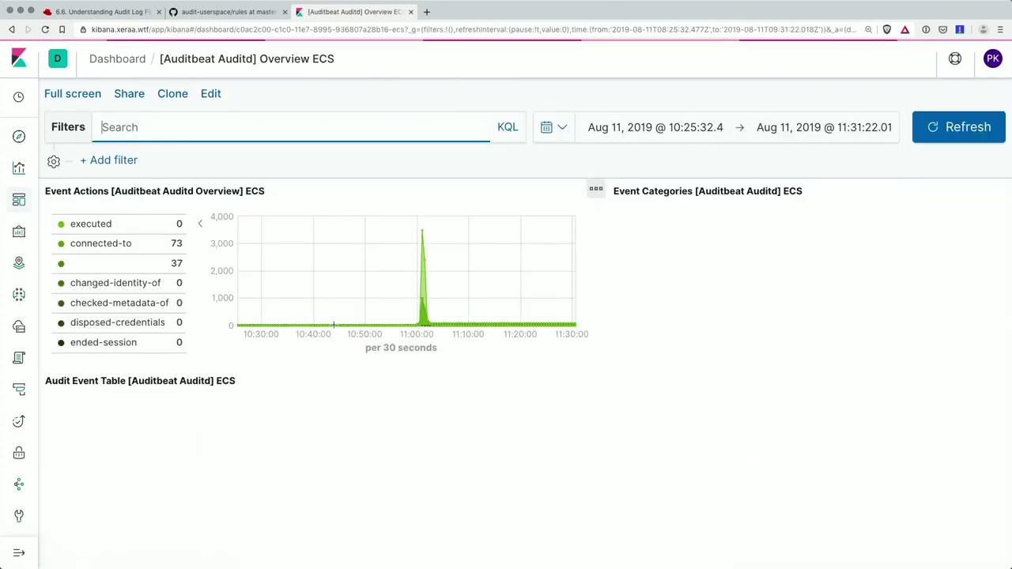
- Expand the first audit event in the dashboard table, then mark the xeraa.wtf domain in the address
scroll(333, 323, down, 1)
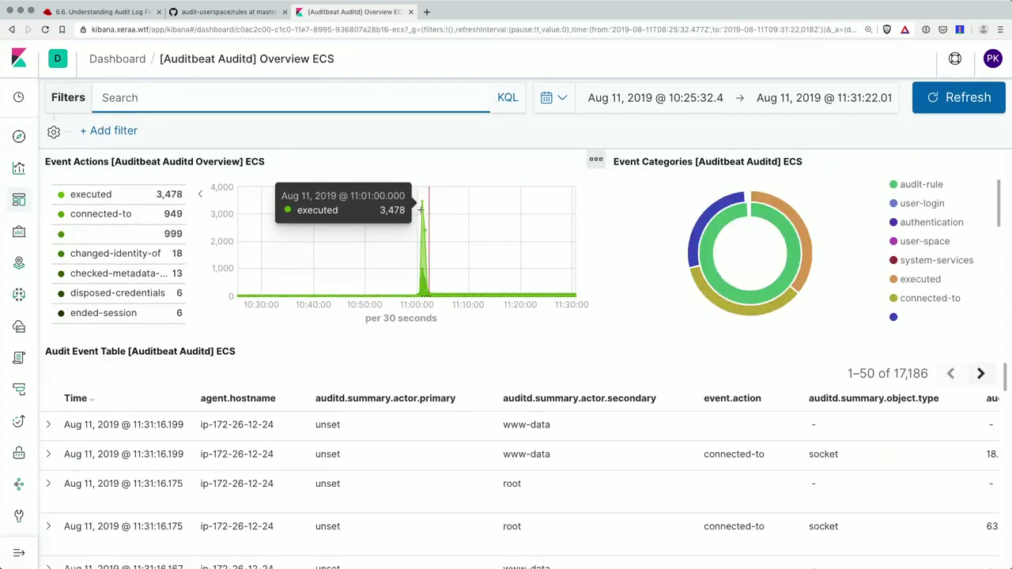
scroll(834, 182, down, 4)
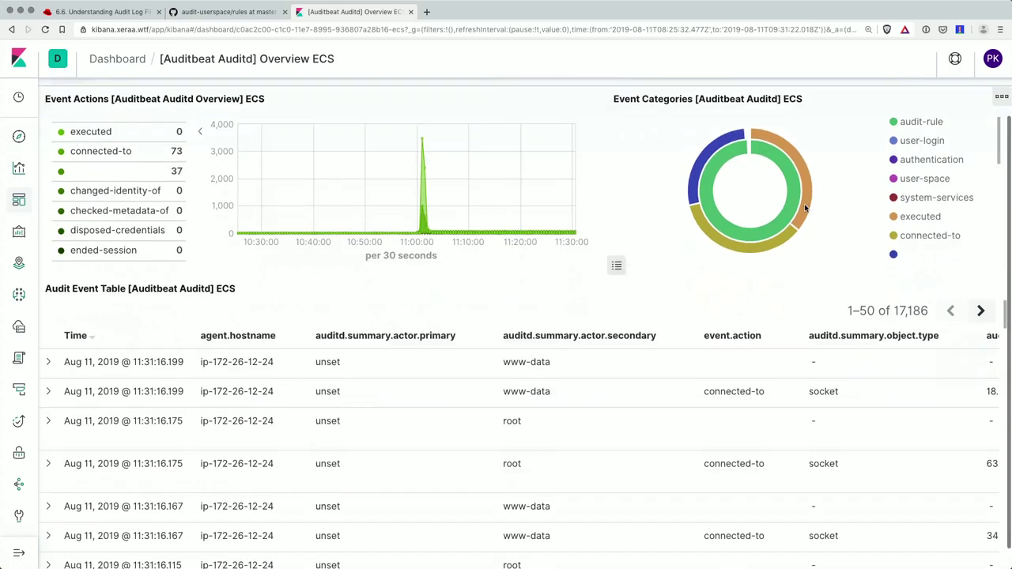
scroll(583, 363, down, 1)
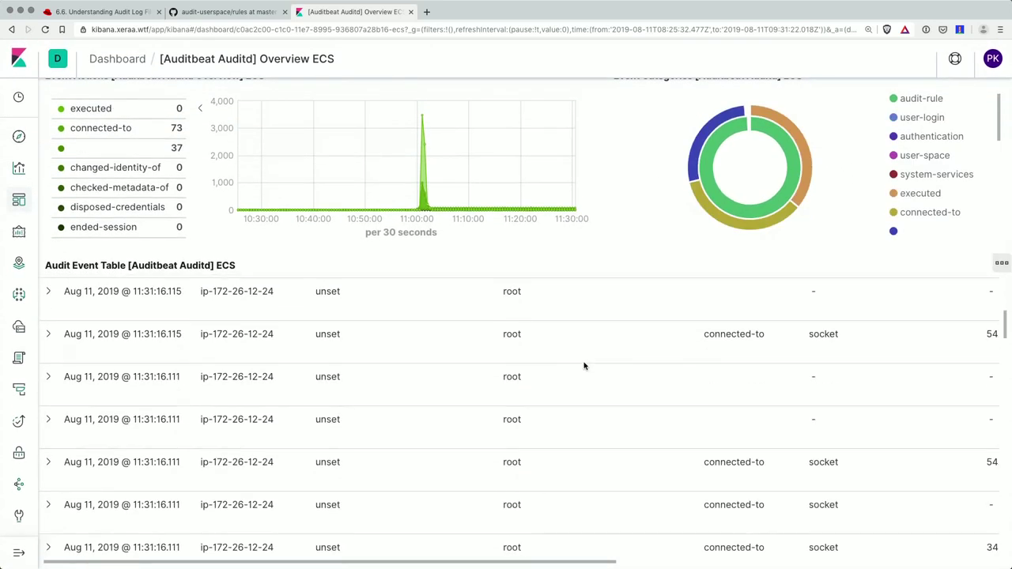
scroll(582, 364, up, 3)
click(48, 338)
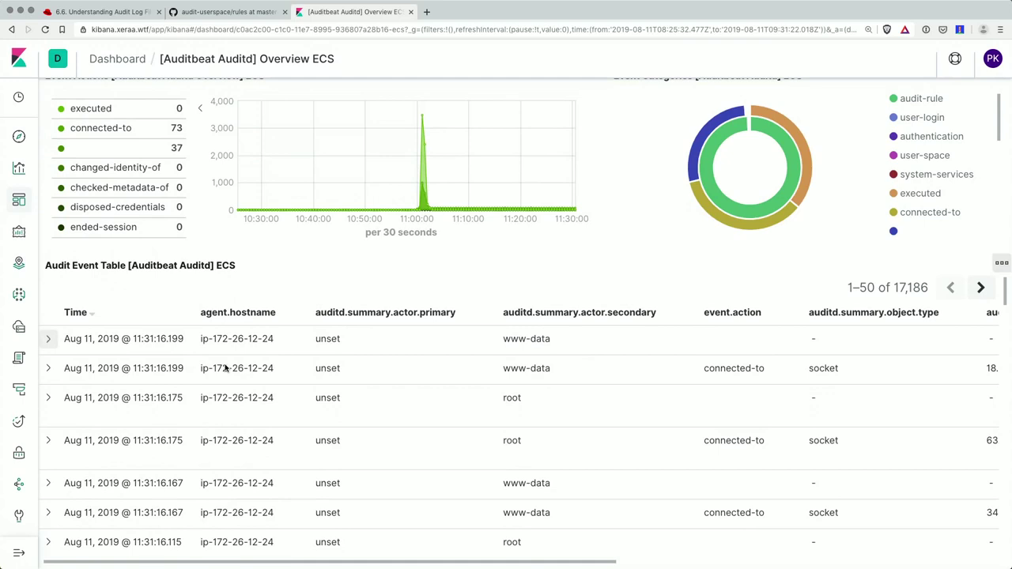
scroll(225, 368, down, 5)
scroll(225, 368, down, 3)
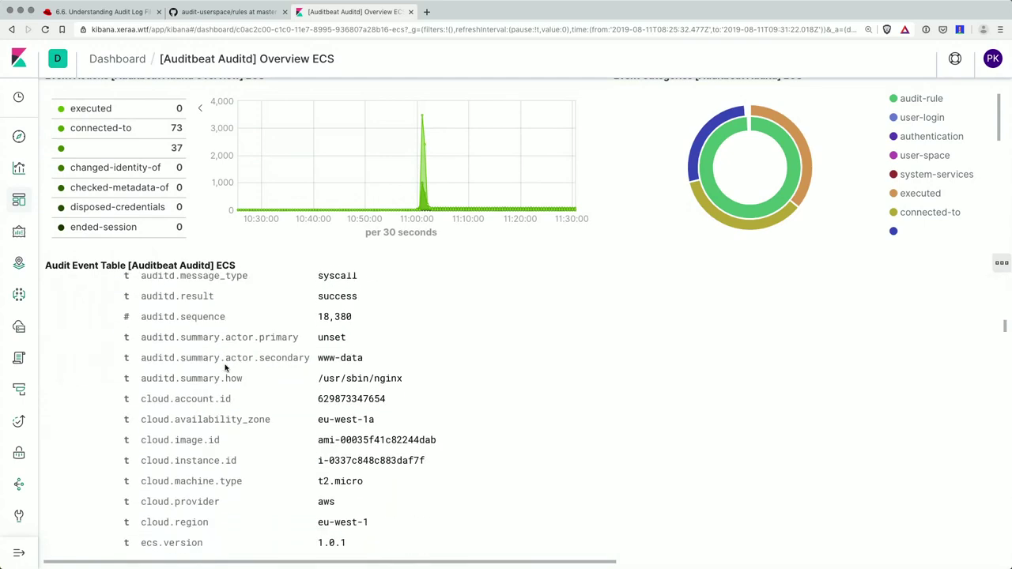
scroll(226, 368, up, 1)
scroll(225, 368, down, 3)
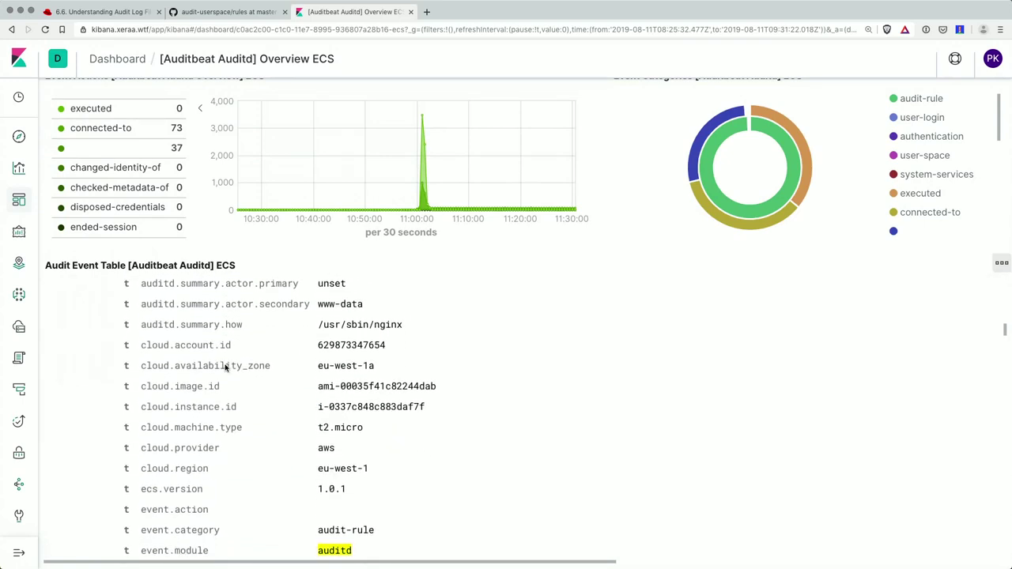
scroll(225, 368, down, 3)
scroll(225, 366, up, 10)
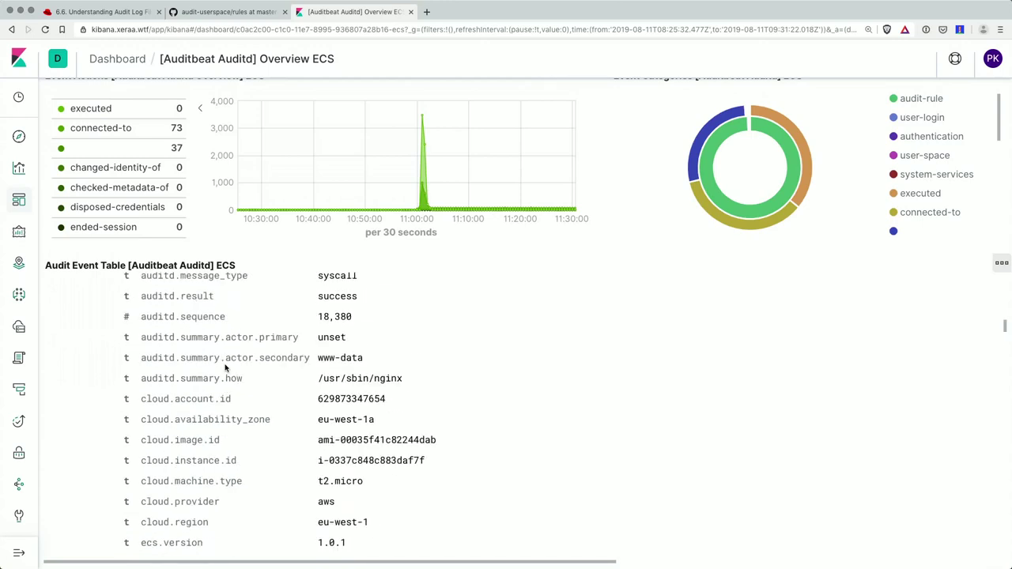
scroll(225, 368, up, 1)
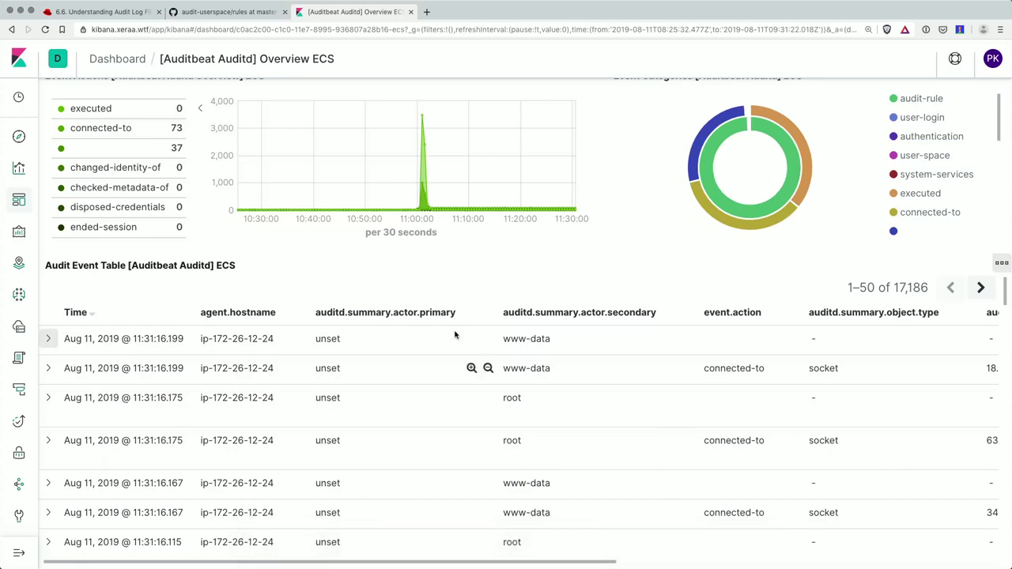
scroll(455, 335, up, 3)
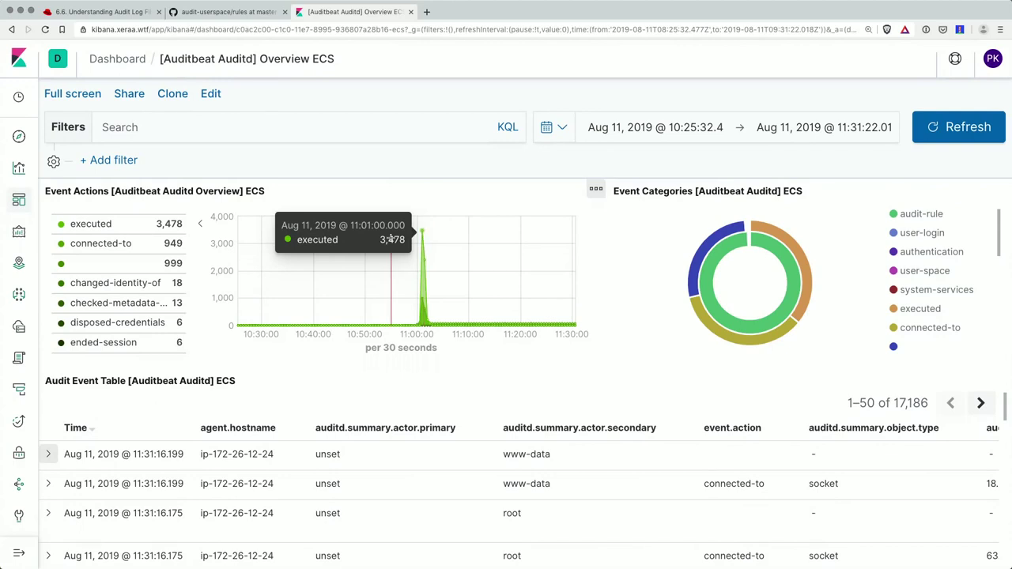
drag(148, 31, 116, 32)
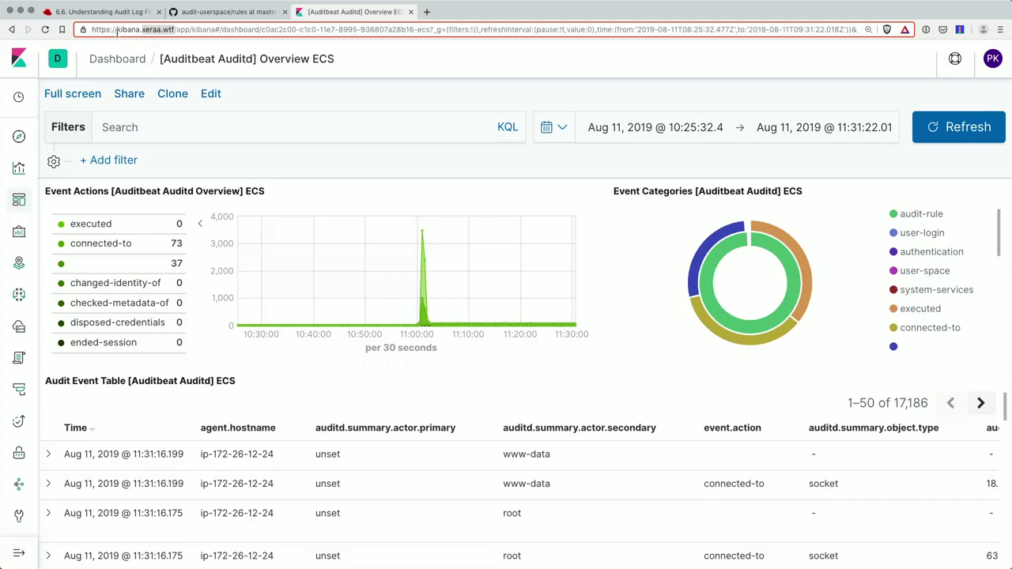
- Search the dashboards for 'ssh' and open [Filebeat System] SSH login attempts ECS
click(19, 199)
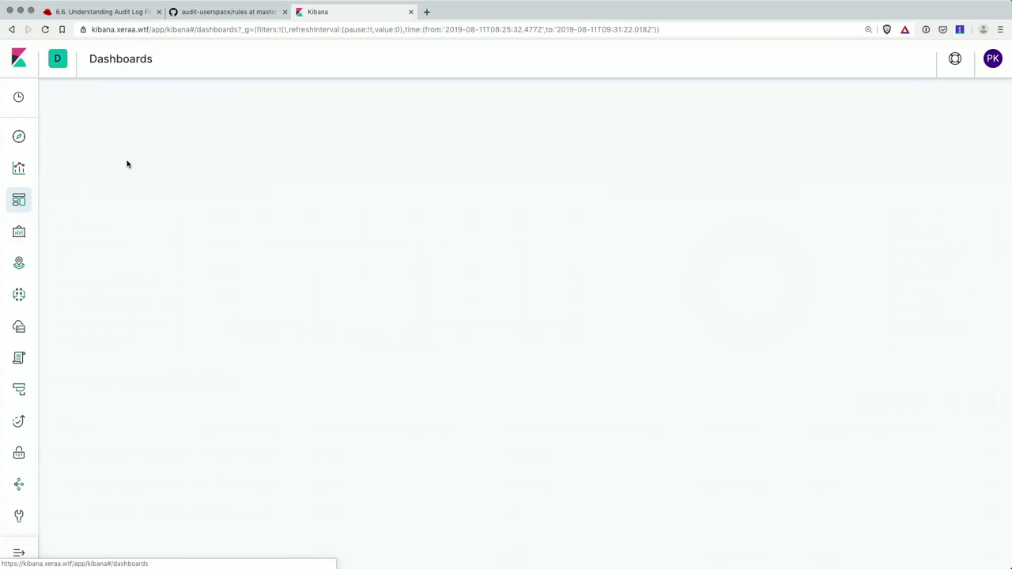
click(253, 177)
text(ssh)
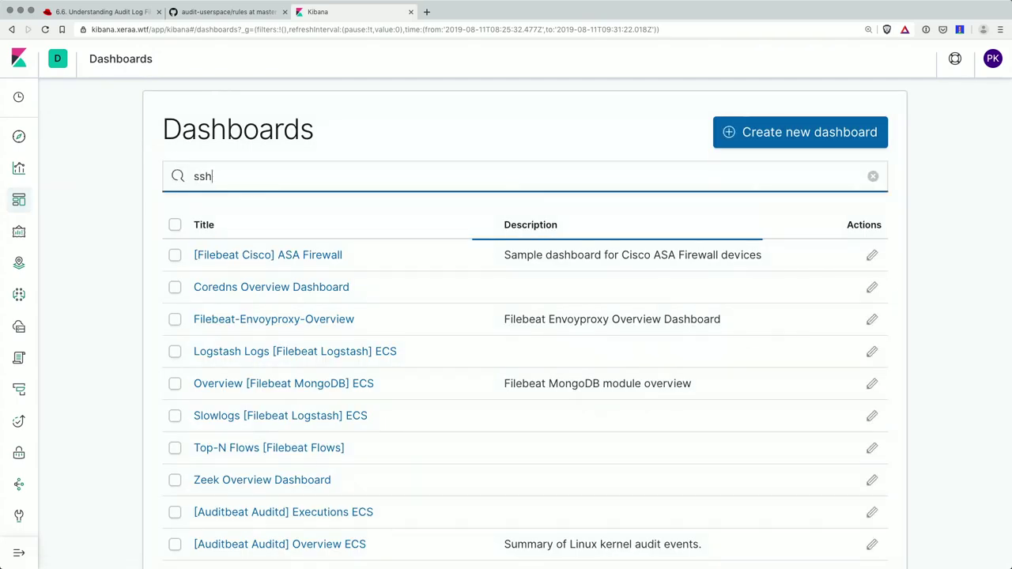
click(384, 256)
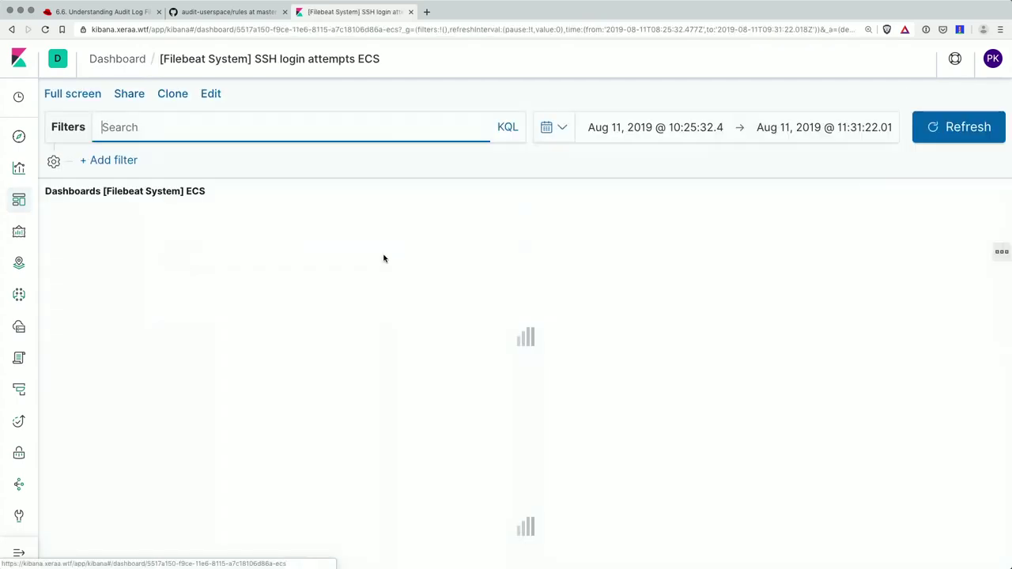
- Limit the dashboard's time range to Today, showing 497 failed logins at 17:00
scroll(548, 245, down, 1)
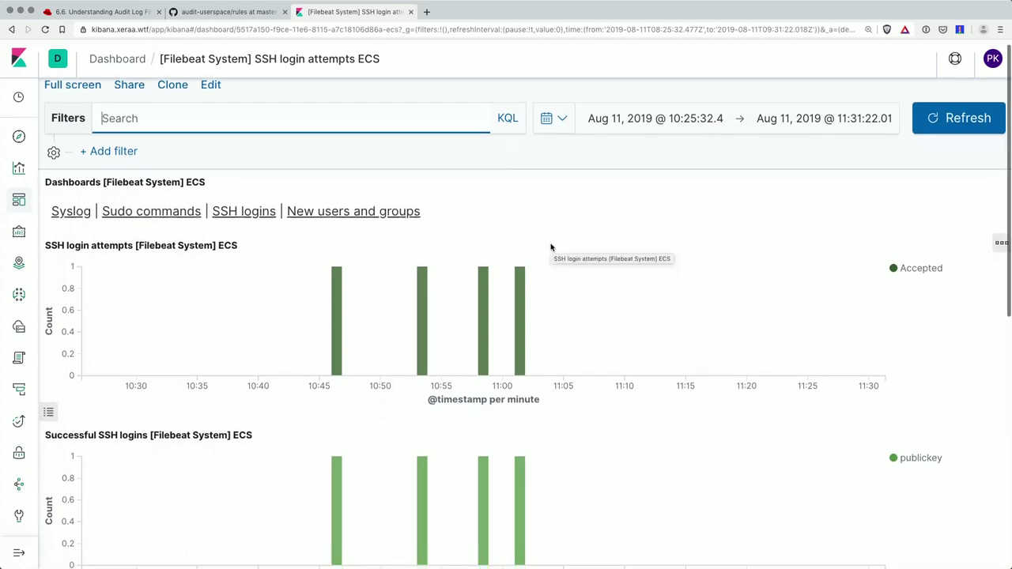
click(554, 118)
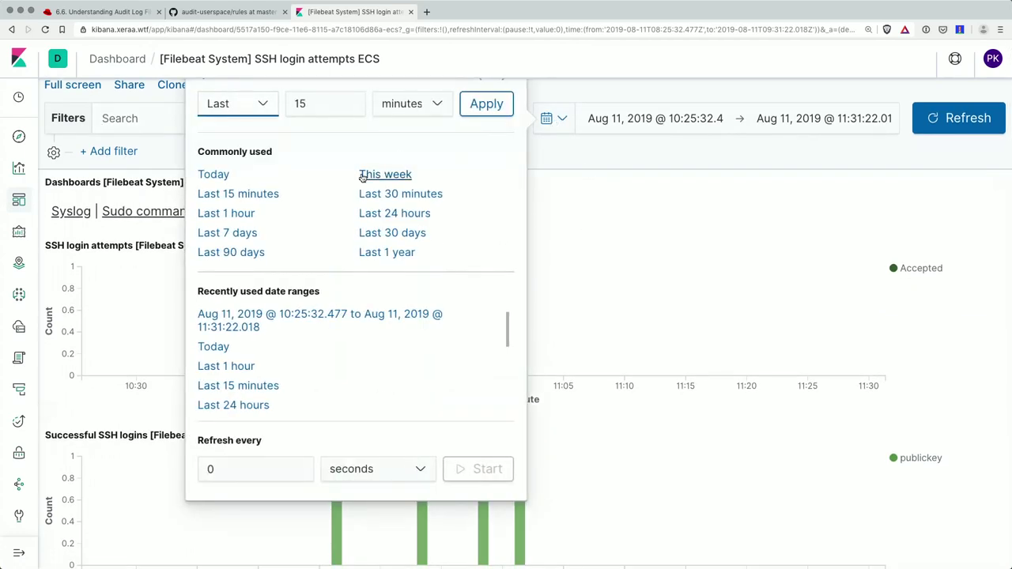
click(220, 181)
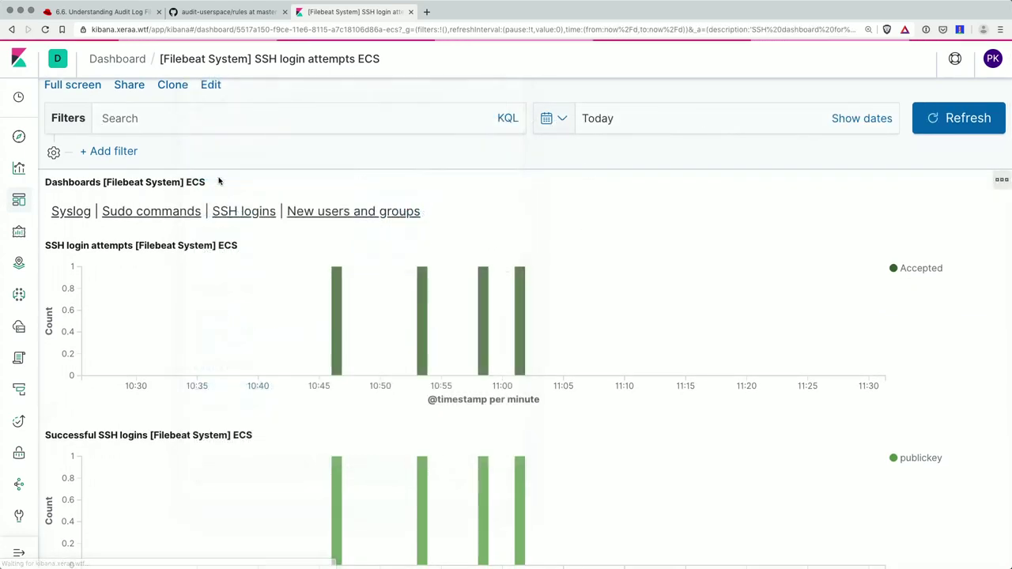
mouse_move(654, 352)
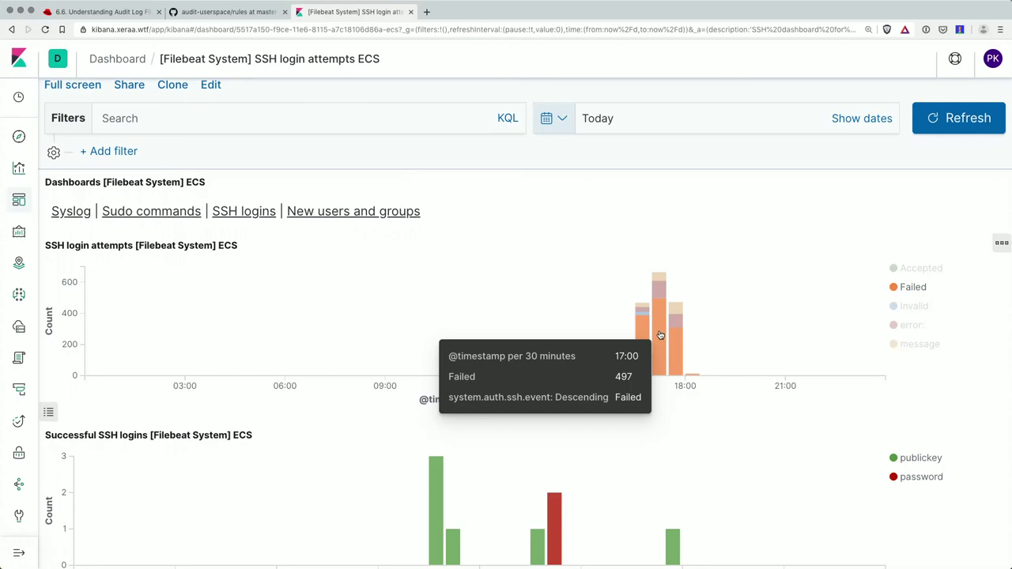
click(594, 546)
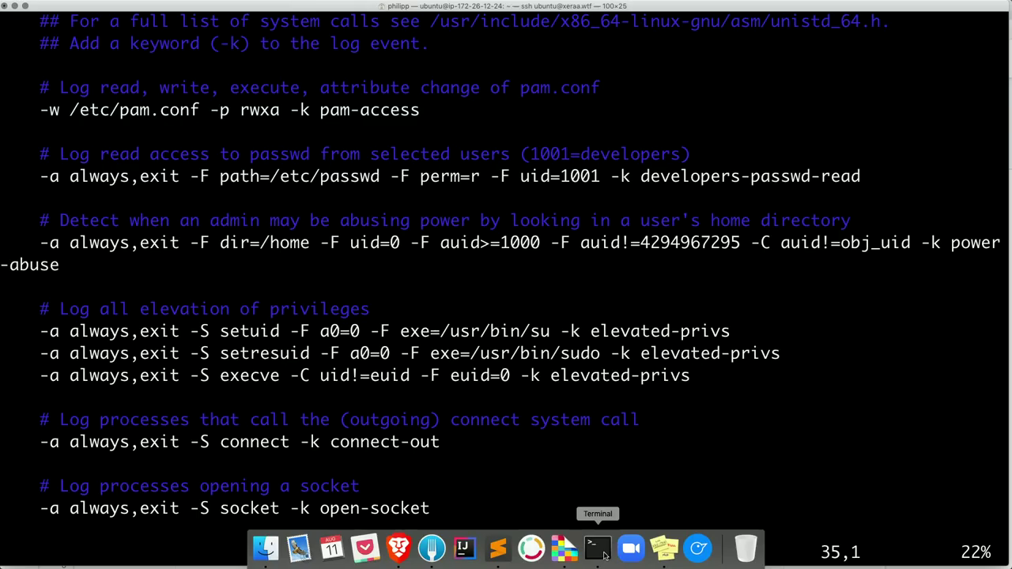
- Quit vim, list /var/log/ with ll, and mark auth.log at 756558 bytes
text(:q)
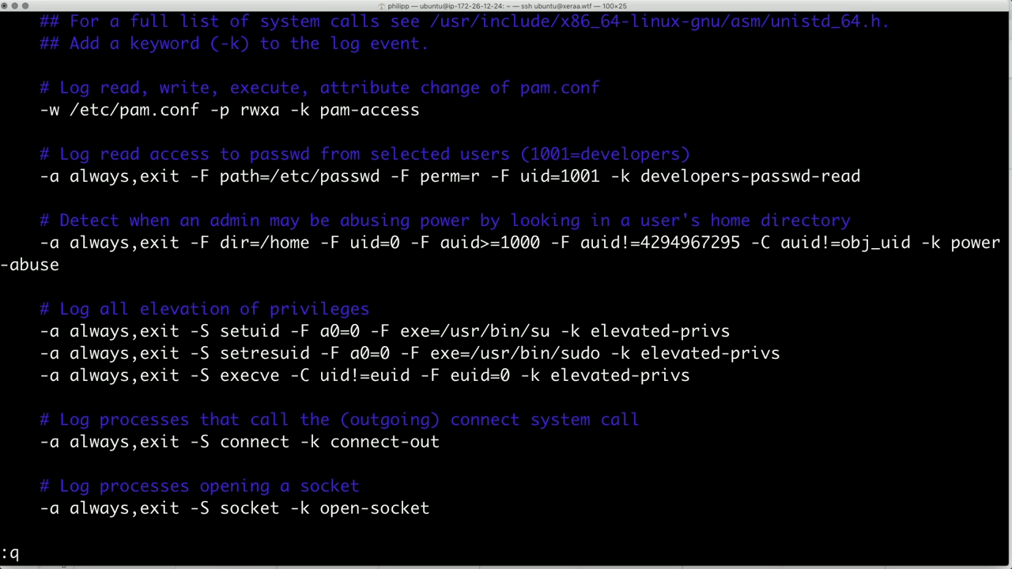
key(Return)
text(cll)
key(BackSpace)
key(BackSpace)
key(BackSpace)
text(ll /var/log/)
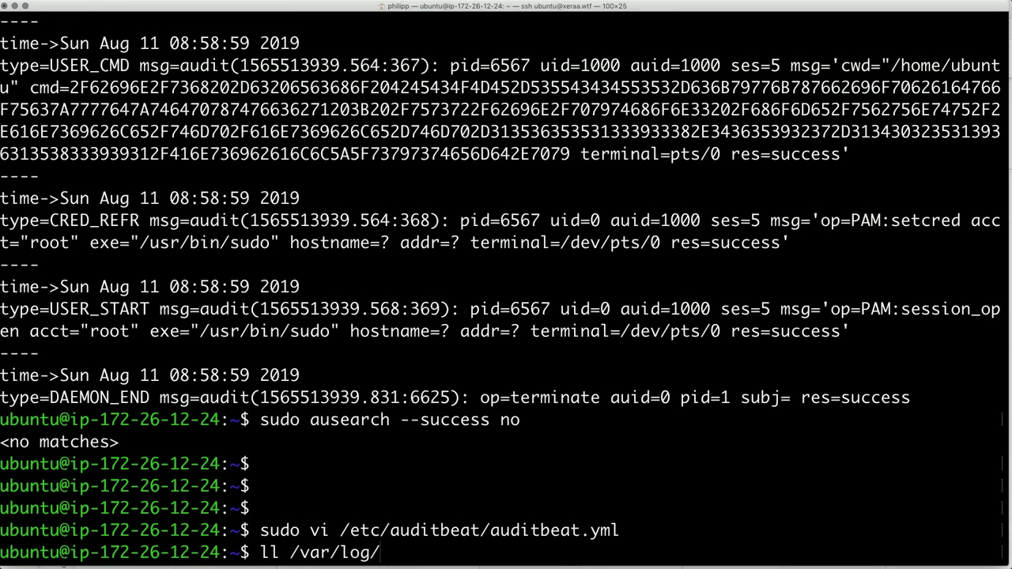
key(Return)
scroll(551, 251, up, 2)
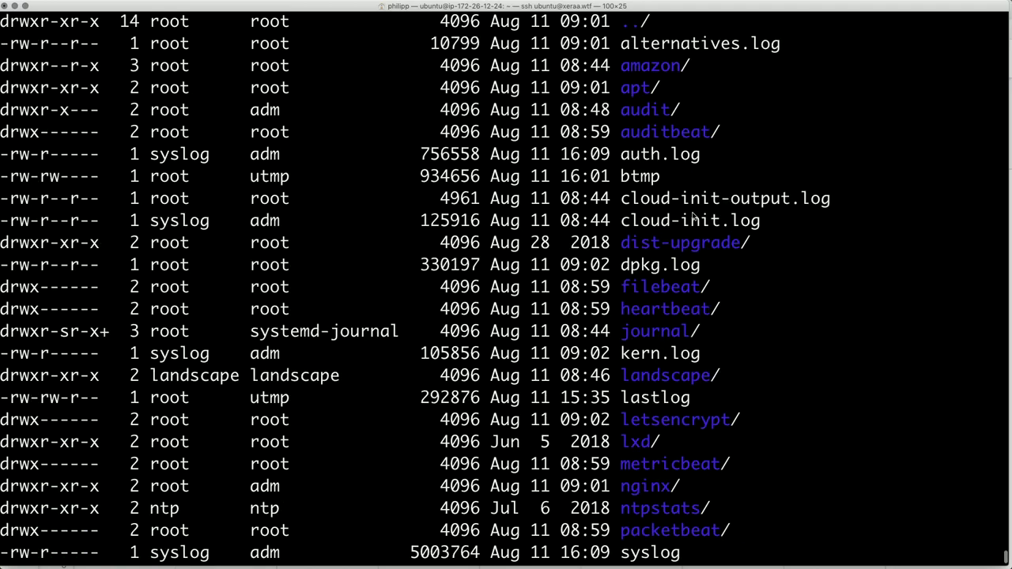
drag(700, 158, 621, 158)
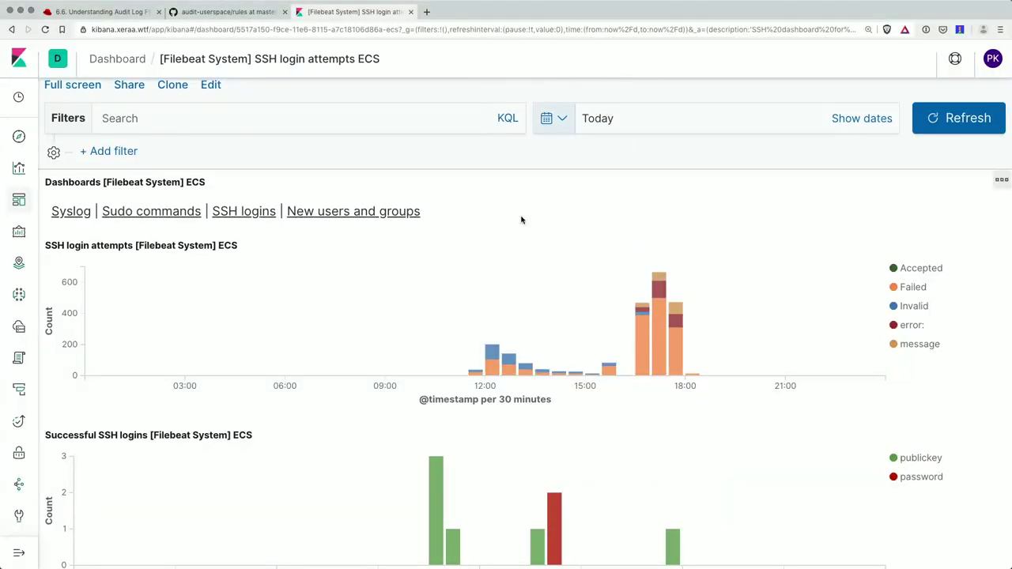
scroll(447, 301, down, 2)
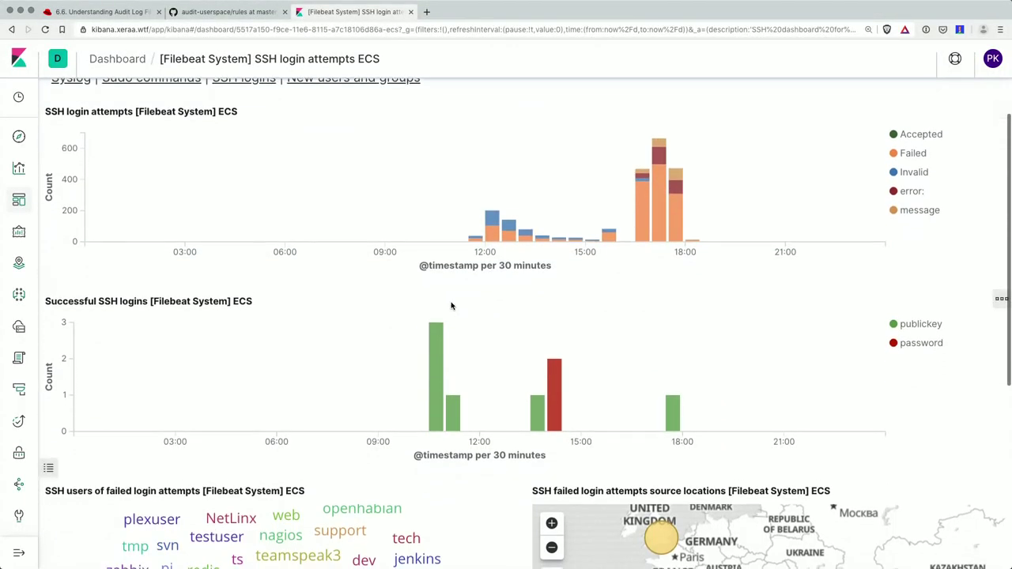
- Zoom the source-locations map out to a world view and pan to East Asia
mouse_move(559, 408)
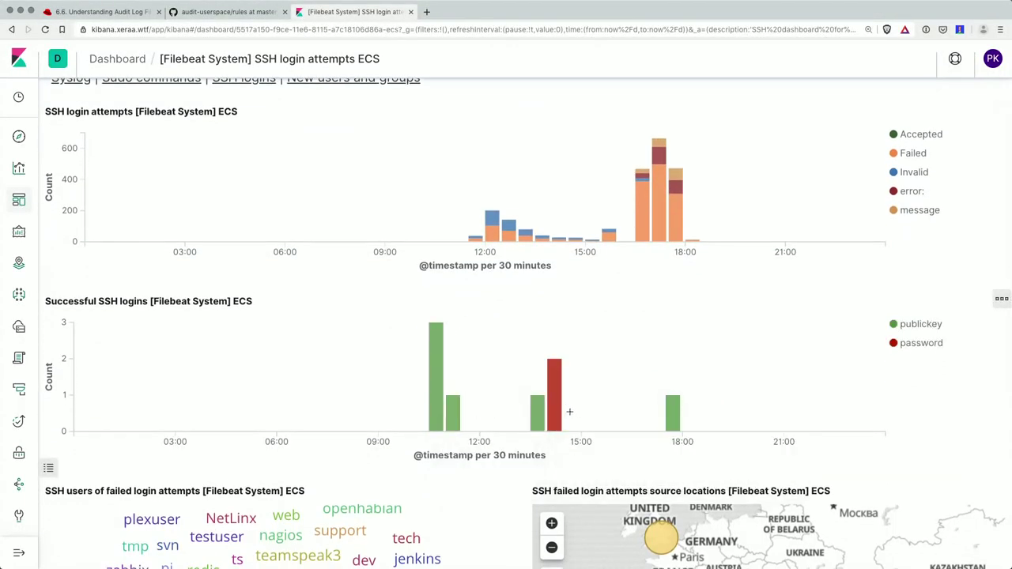
scroll(435, 323, down, 3)
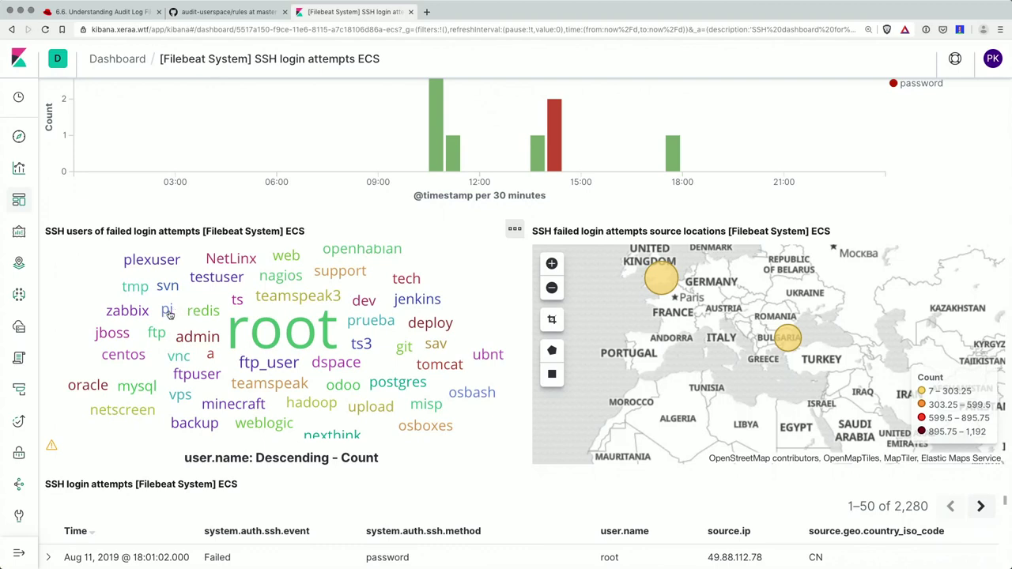
scroll(296, 323, down, 1)
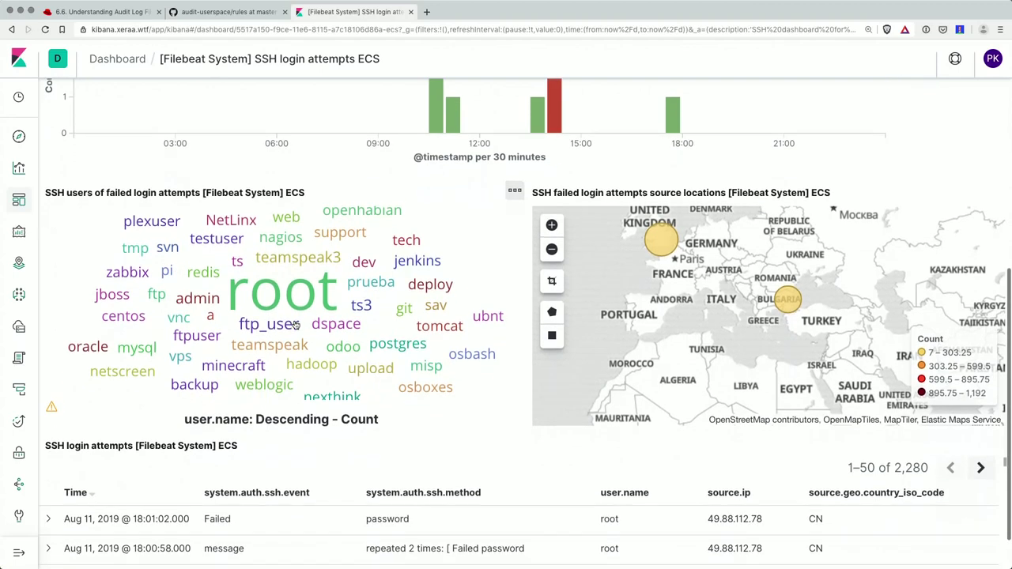
click(551, 249)
click(552, 249)
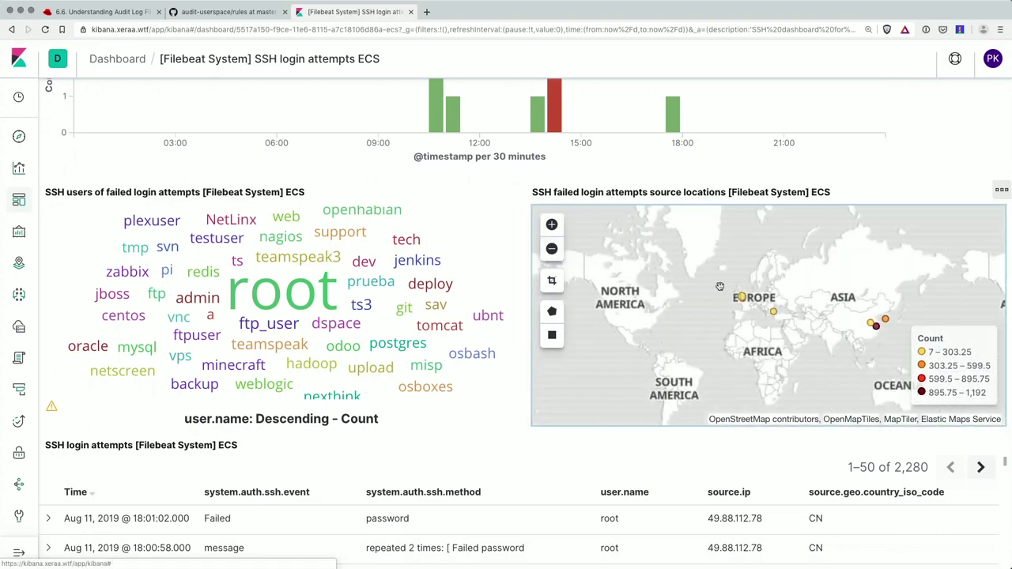
click(552, 225)
drag(870, 288, 635, 279)
- Zoom in on the China markers and filter the dashboard to the user pi
mouse_move(778, 332)
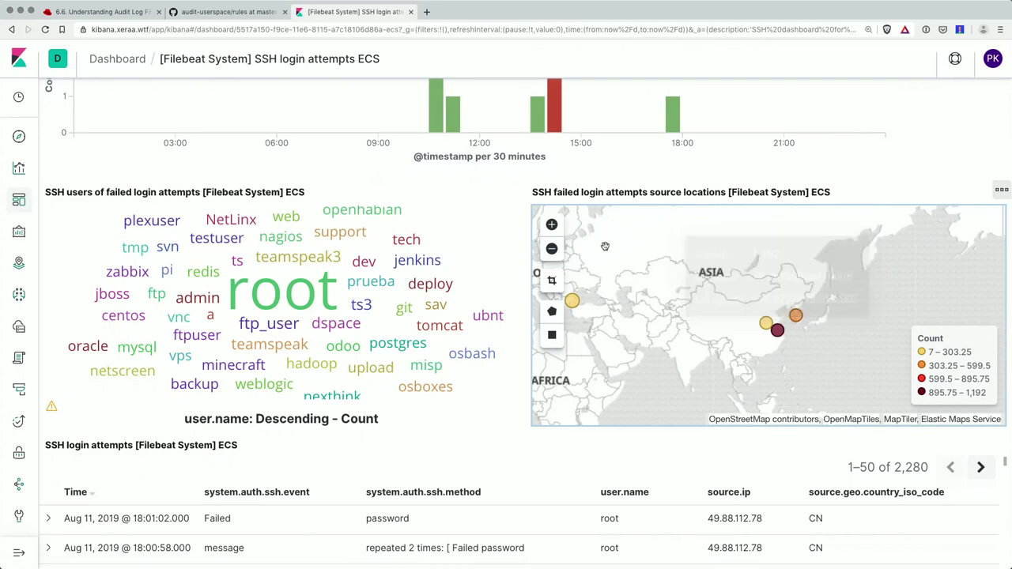
click(552, 225)
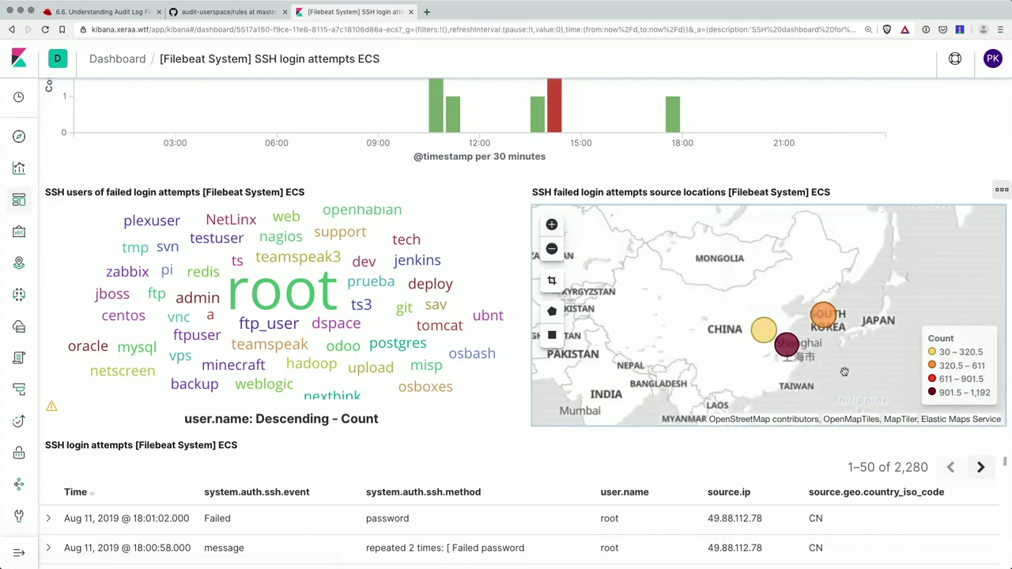
mouse_move(755, 328)
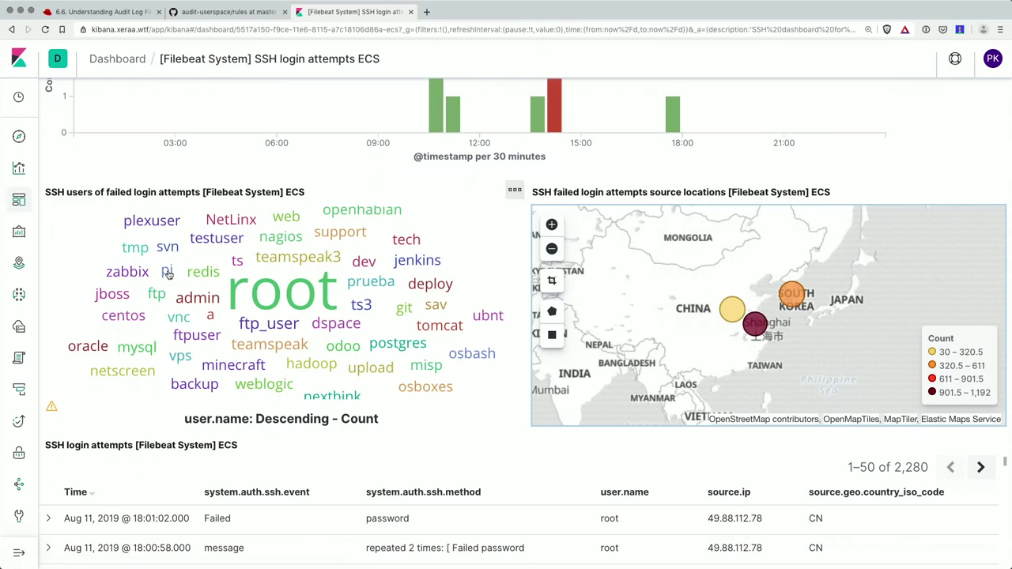
click(167, 272)
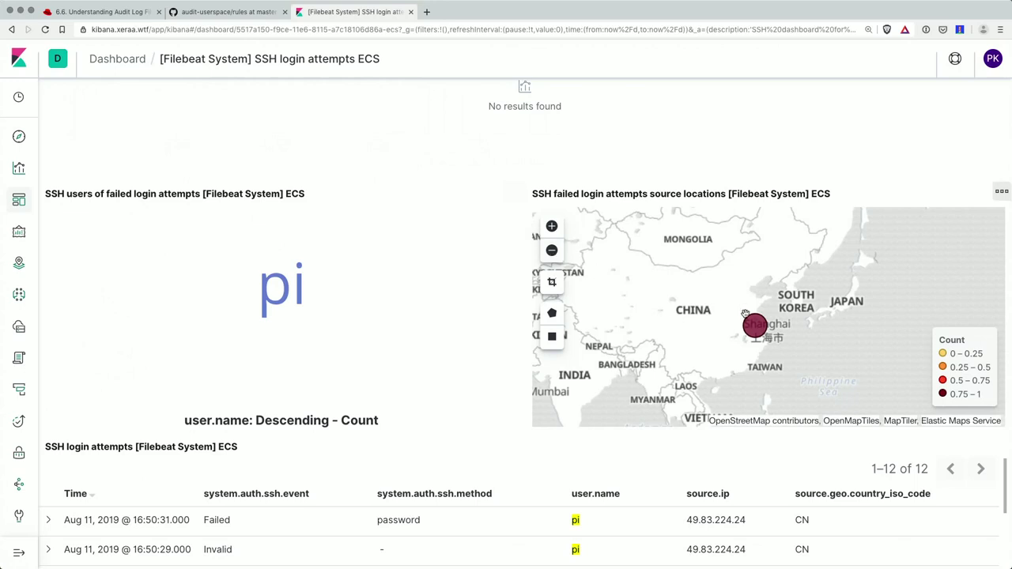
- Zoom and recentre the login-attempts map to show both origin points over Europe and Asia
mouse_move(757, 327)
click(552, 250)
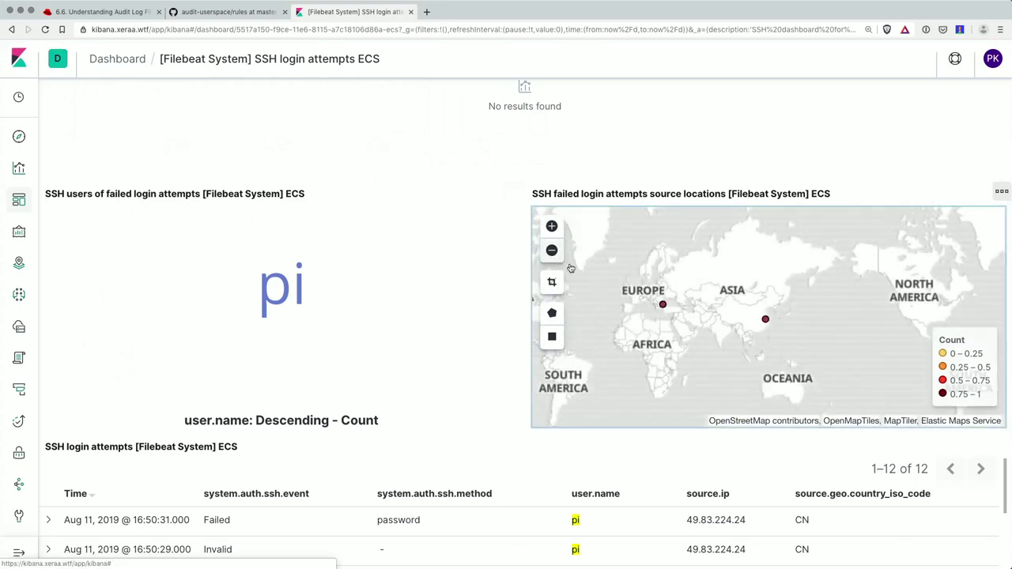
mouse_move(663, 307)
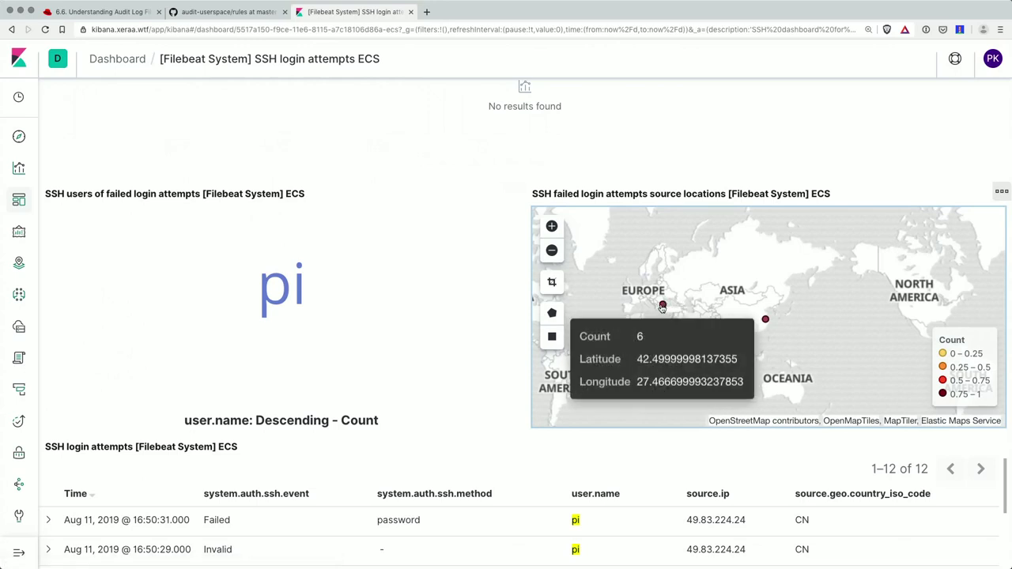
drag(664, 308, 711, 282)
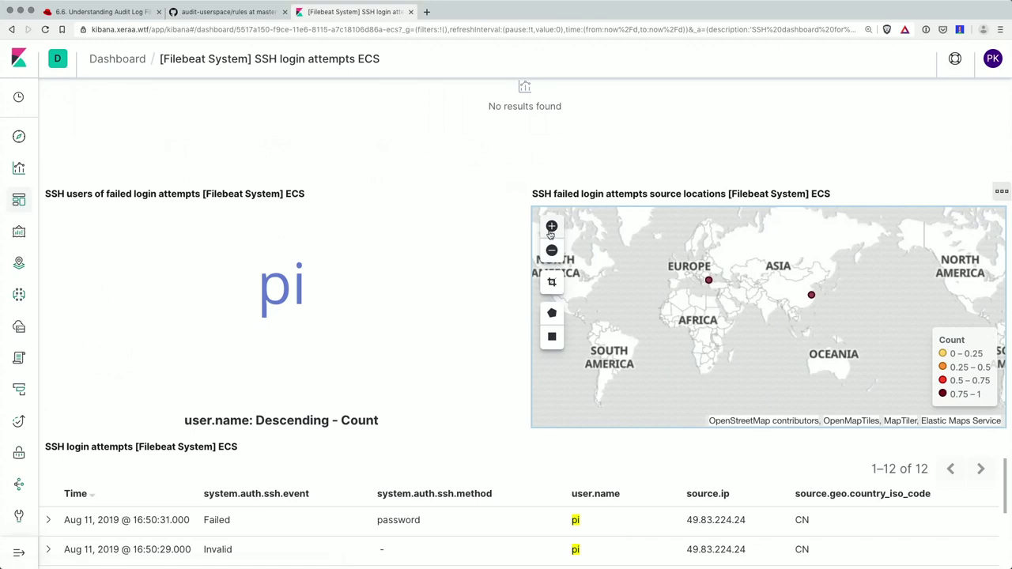
click(552, 227)
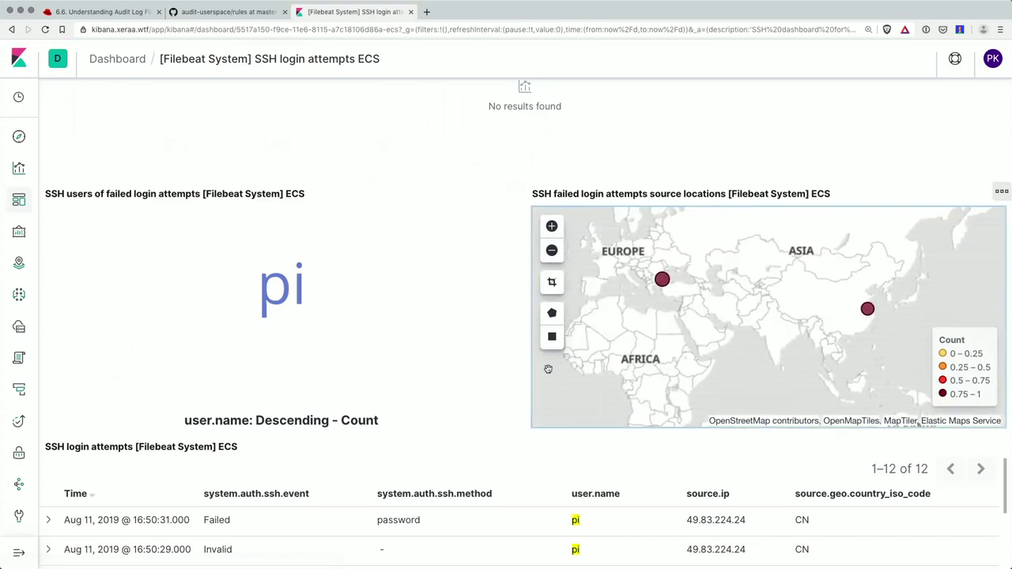
- Scroll the pi login-attempts table, then bring back the SSH terminal with the /var/log listing
scroll(396, 404, down, 5)
scroll(237, 472, down, 2)
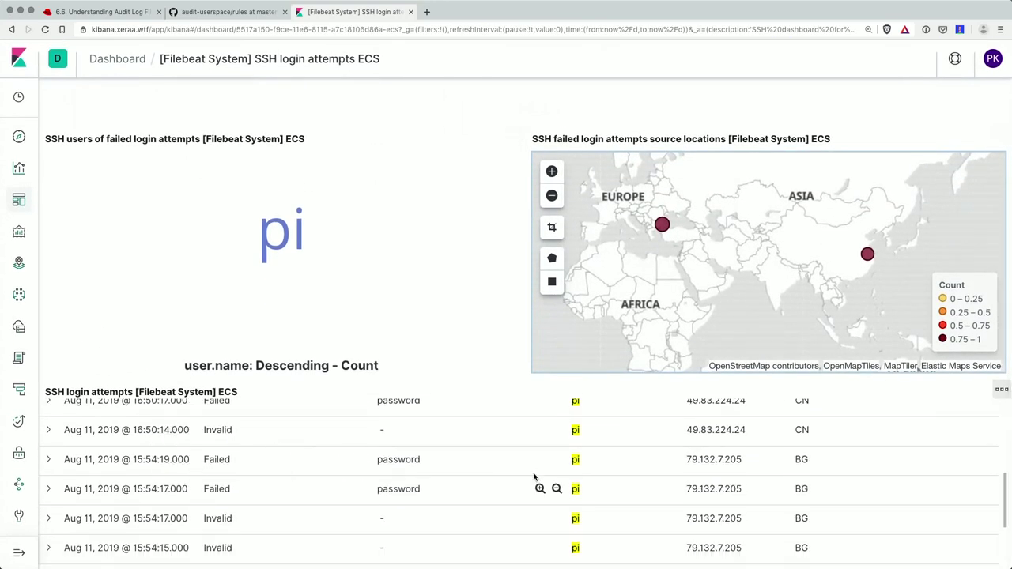
scroll(644, 456, down, 3)
scroll(639, 451, up, 2)
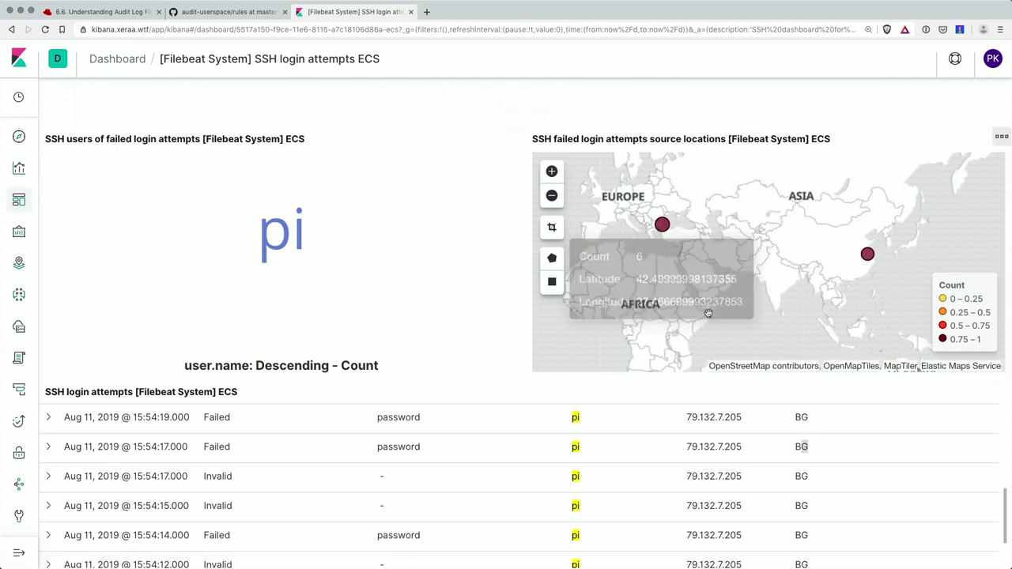
scroll(774, 477, down, 2)
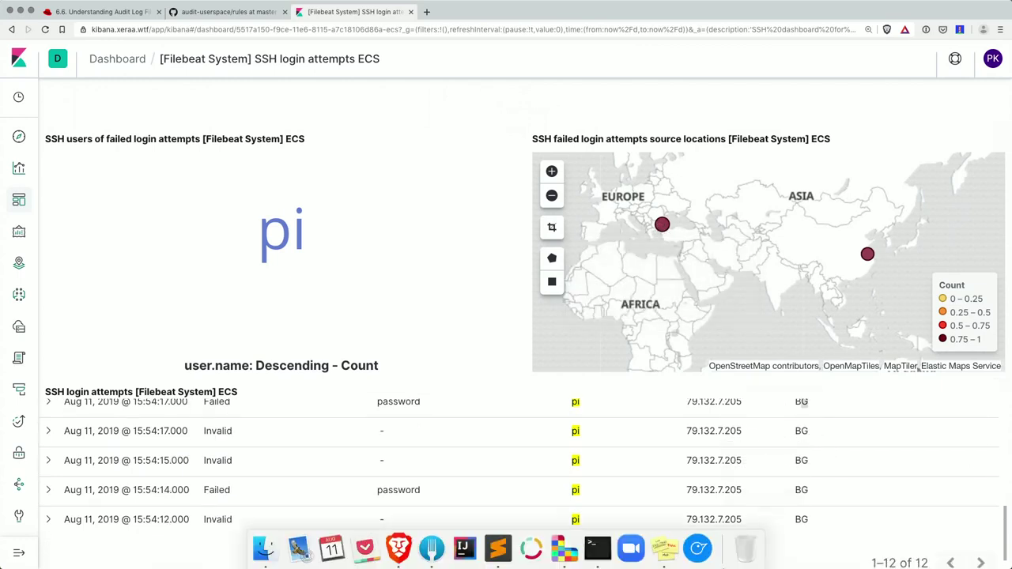
click(598, 541)
click(599, 547)
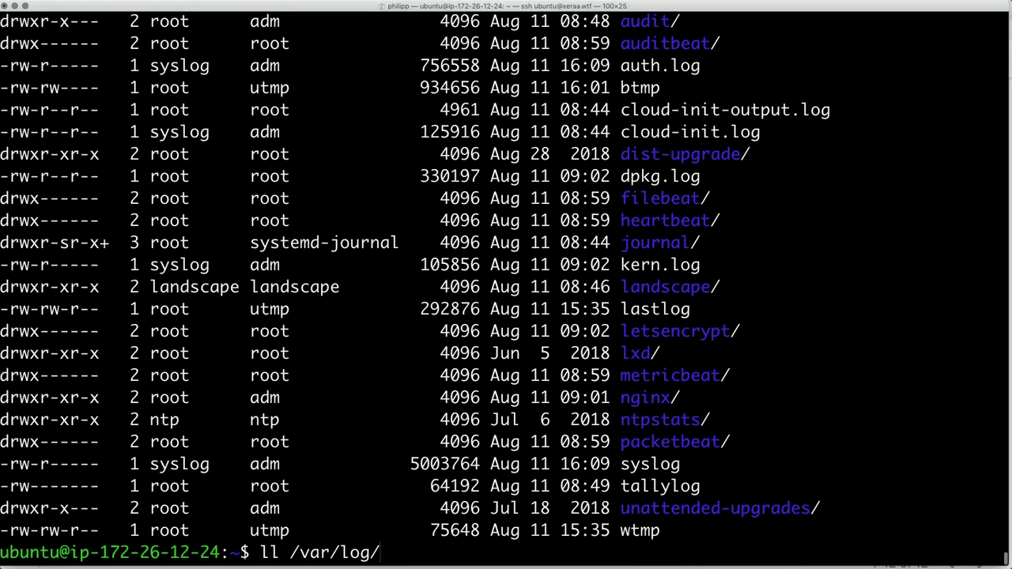
- Reopen auditbeat.yml and review the /etc/pam.conf watch rule tagged pam-access
key(Up)
key(Return)
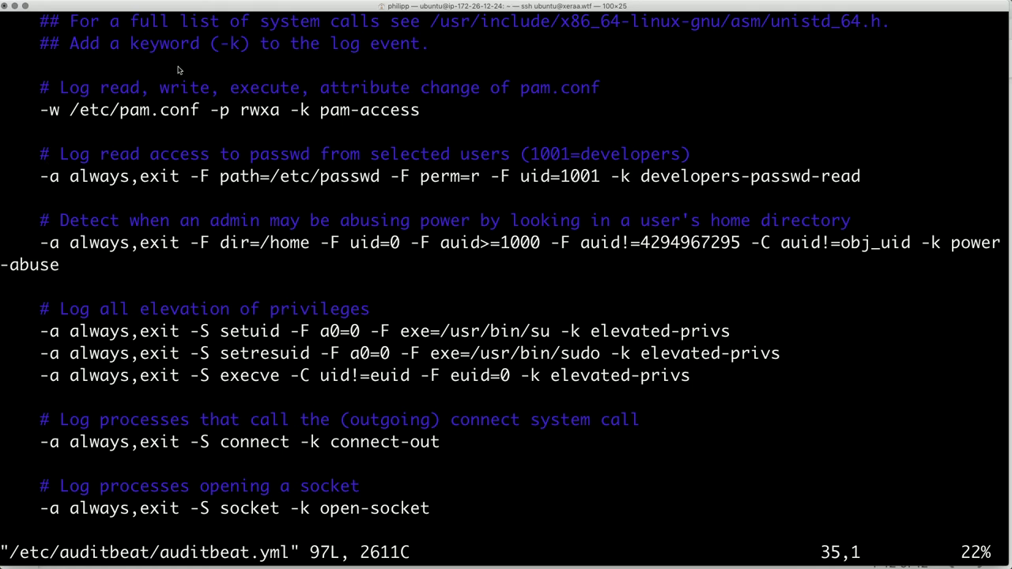
drag(40, 112, 203, 116)
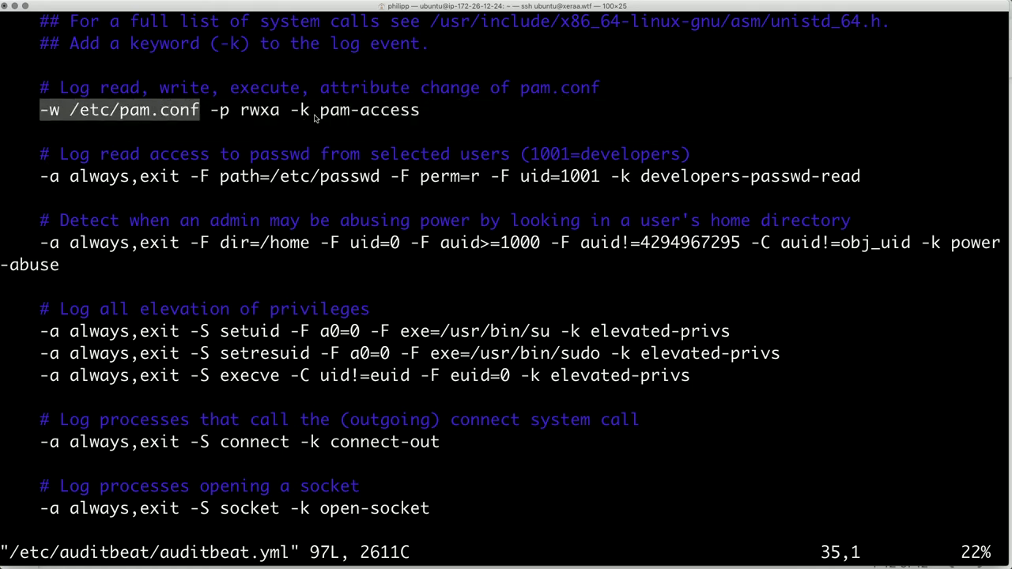
drag(321, 115, 424, 115)
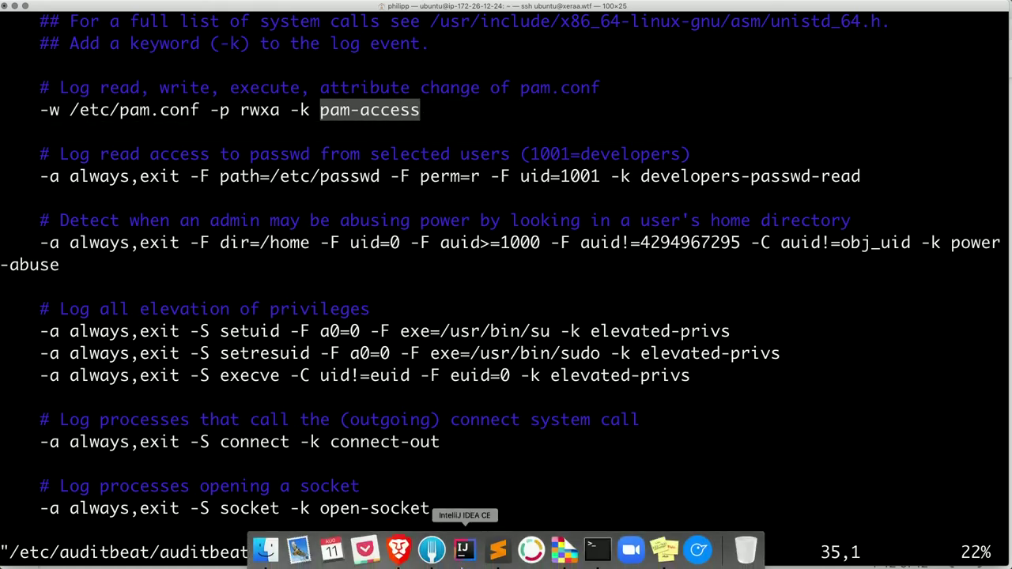
click(398, 547)
click(598, 548)
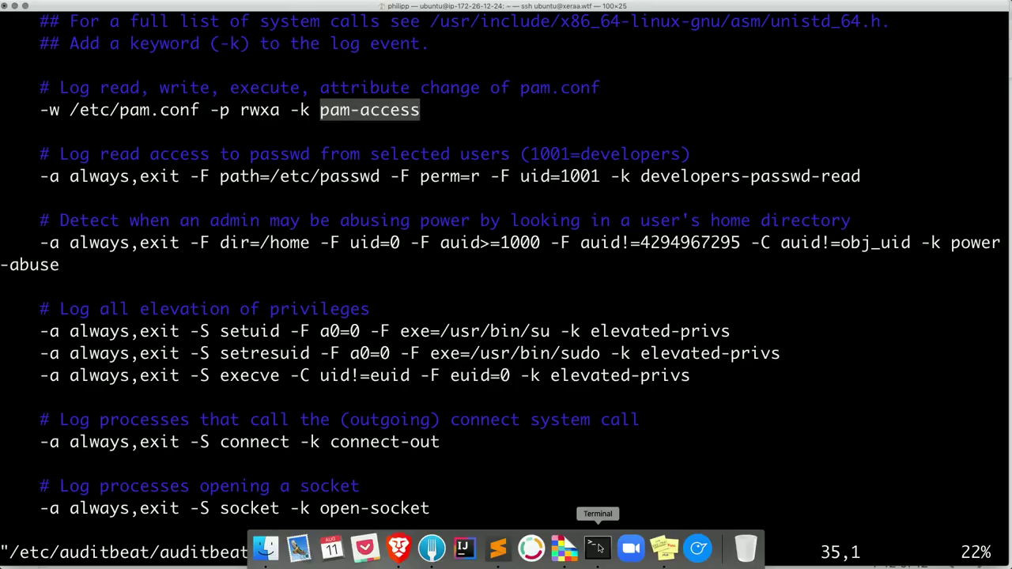
click(457, 216)
- Quit the editor, end the SSH session and reconnect to the server as the second user
text(:q)
key(Return)
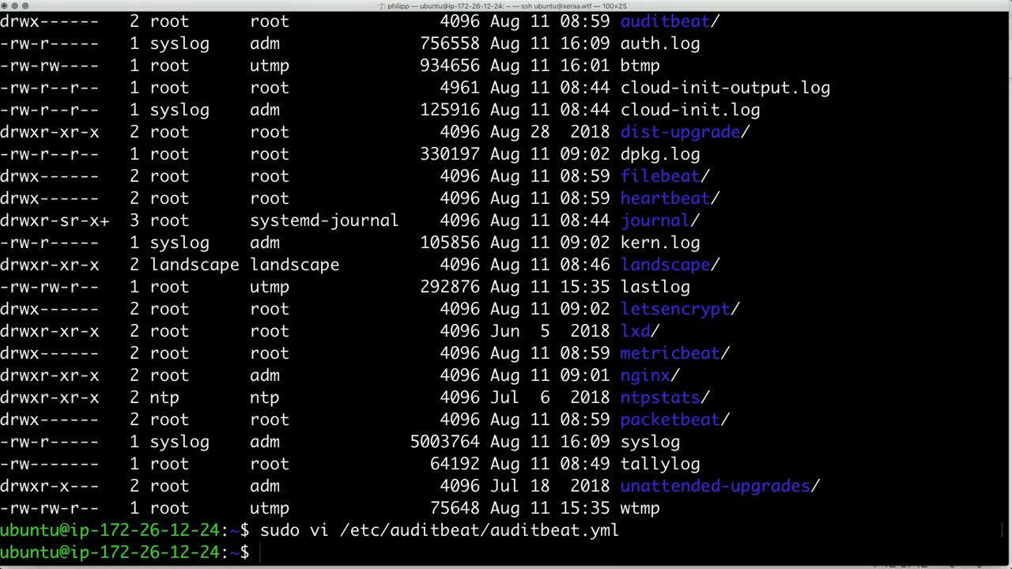
text(exit)
key(Return)
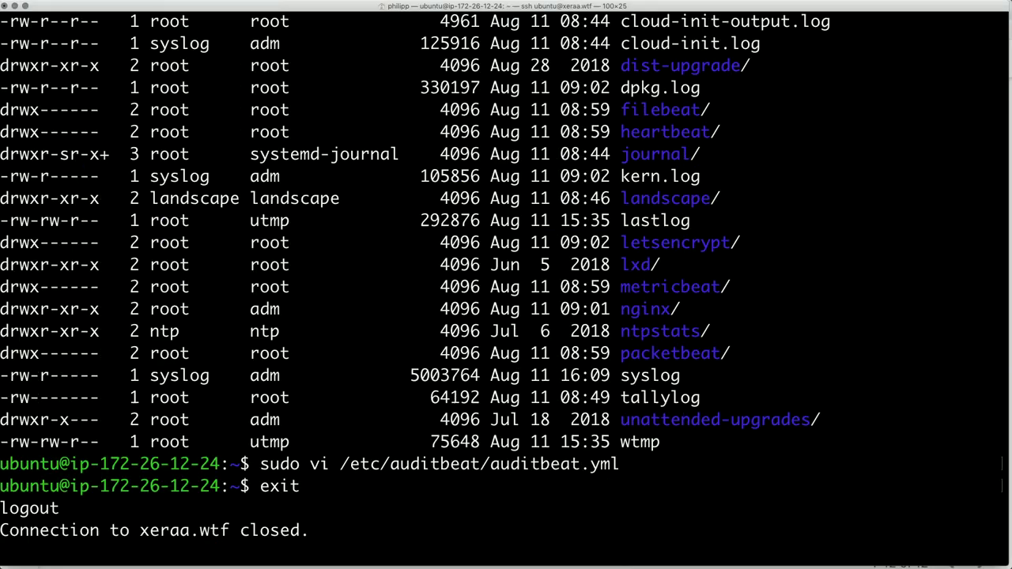
text(ssh el)
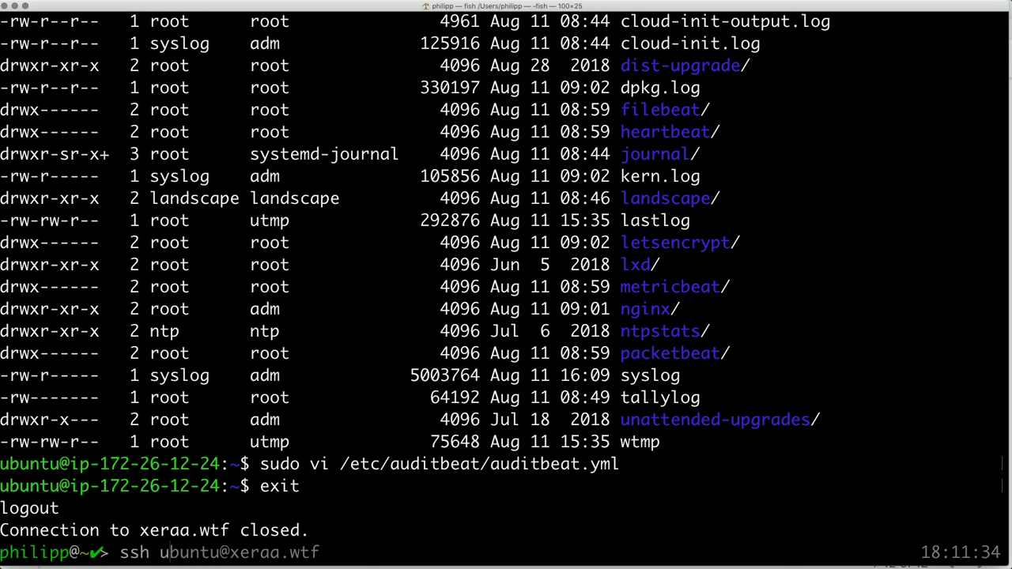
text(astic--user@xeraa.wtf)
key(Return)
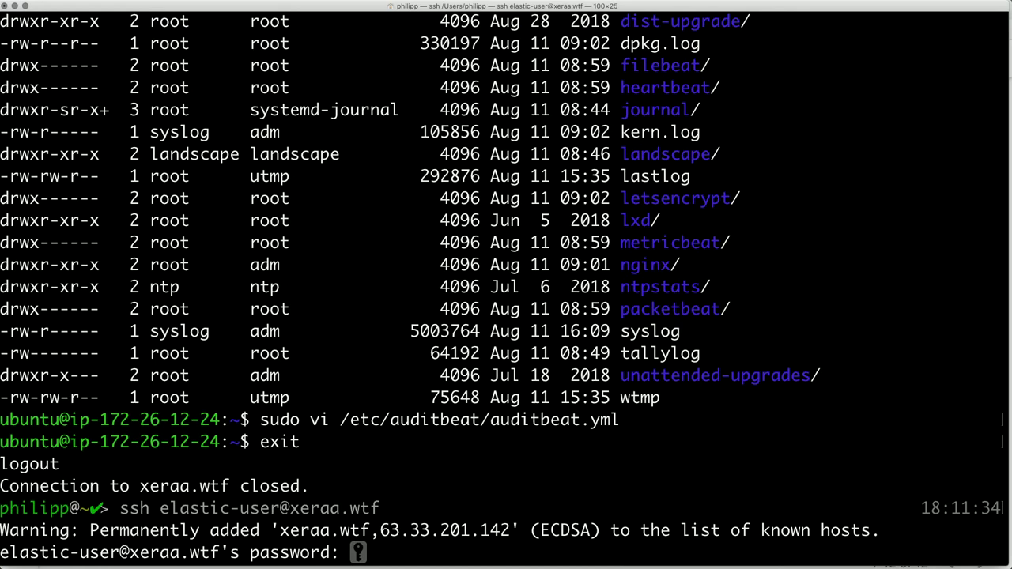
key(Return)
- Print /etc/pam.conf with cat to trigger the pam-access rule, then switch to Kibana
text(ca)
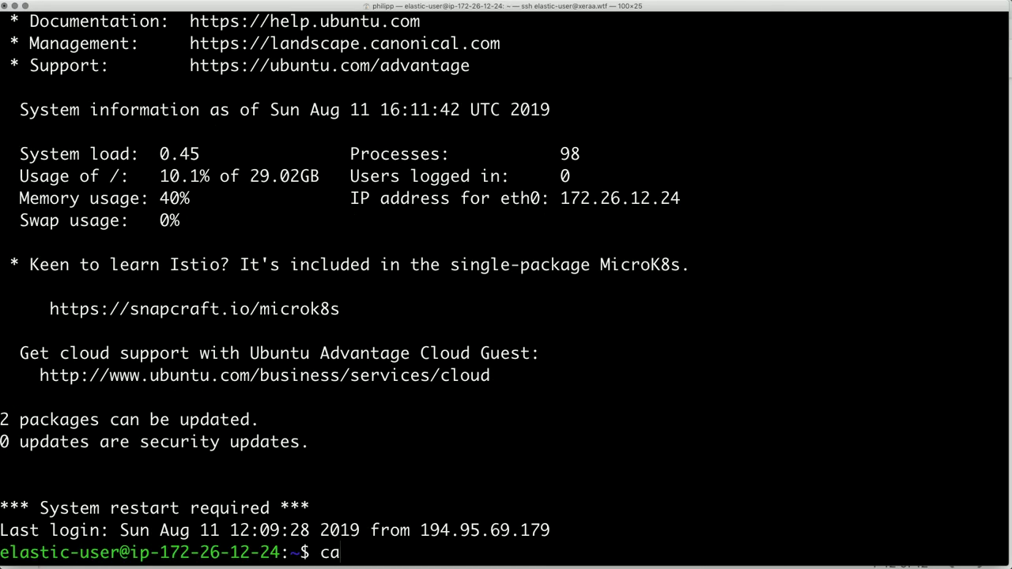
text(t /etc/pam)
key(Tab)
text(c)
key(Tab)
key(Return)
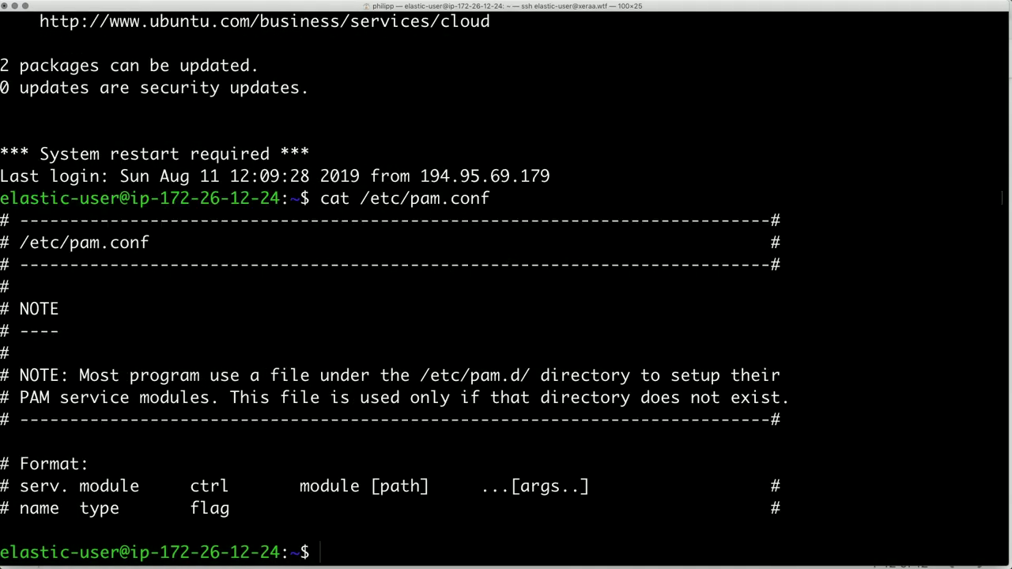
mouse_move(384, 554)
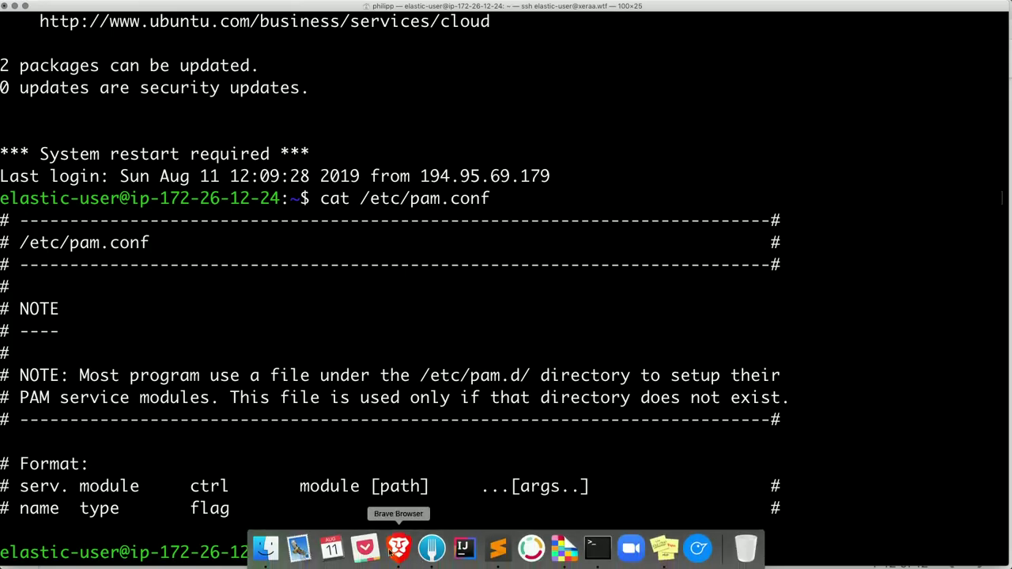
click(384, 555)
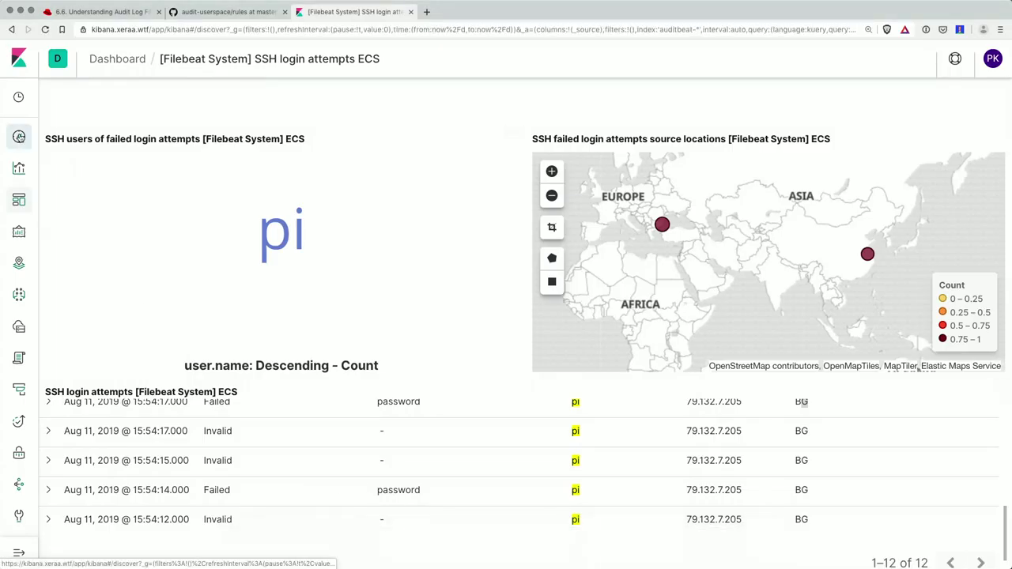
- In Discover, query tags : "pam-access" and apply it, returning 2 hits
click(19, 136)
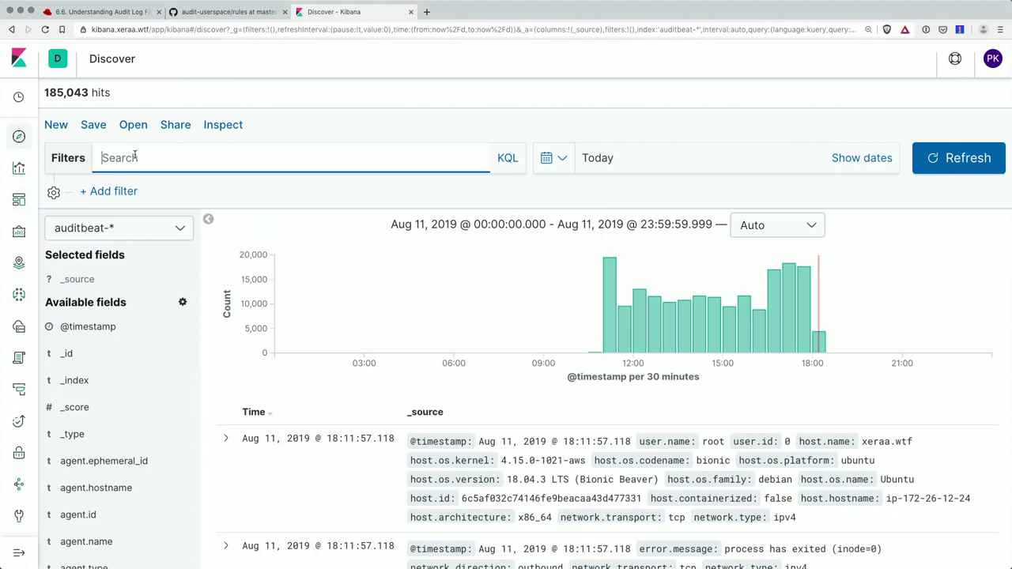
text(tag)
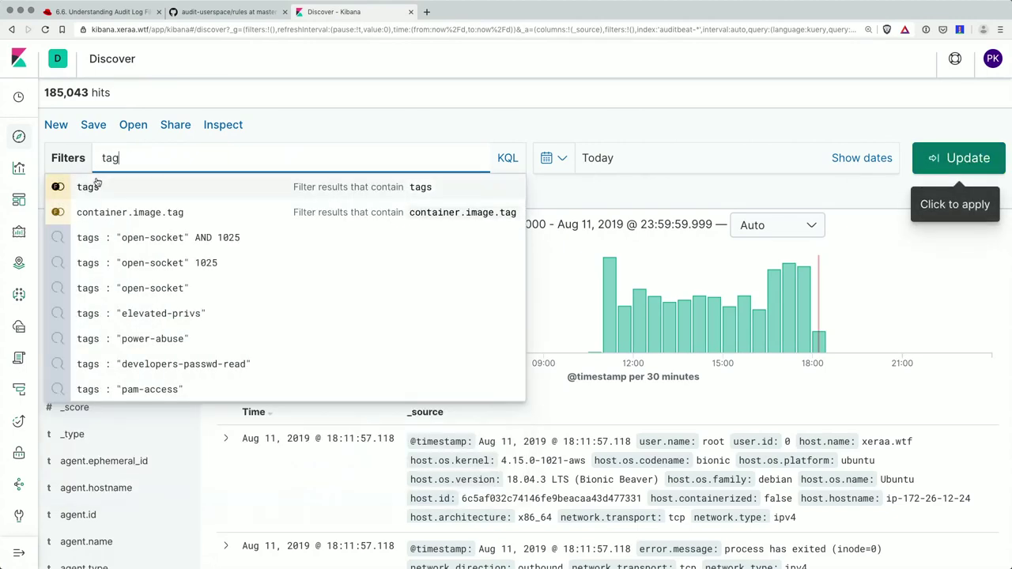
text(s :)
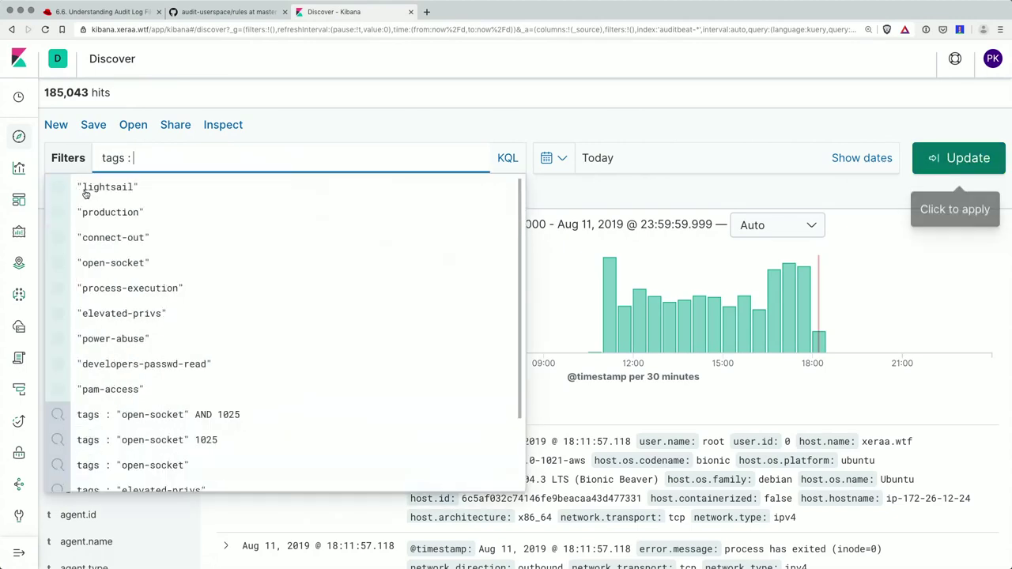
text( pam)
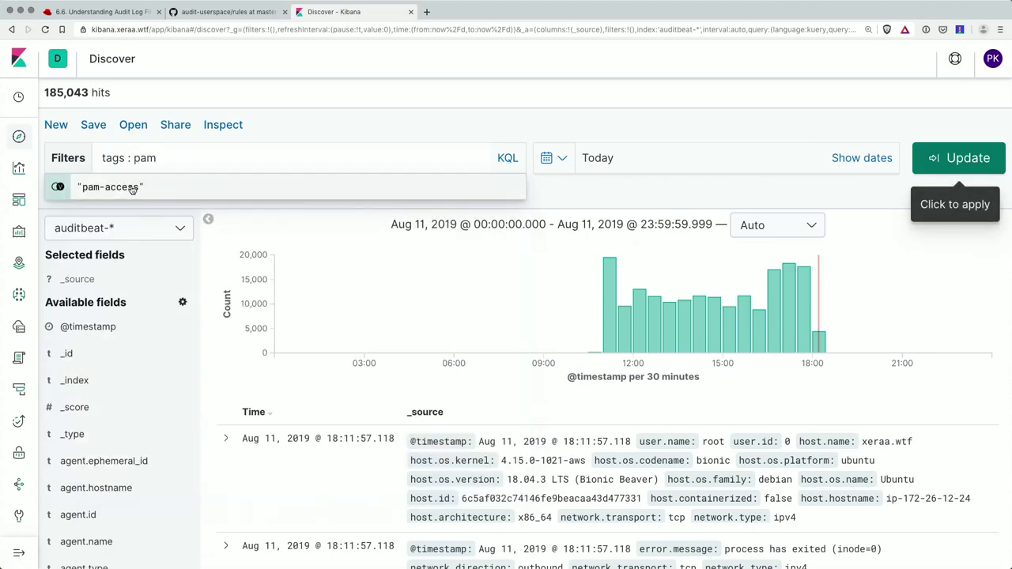
click(132, 190)
click(958, 158)
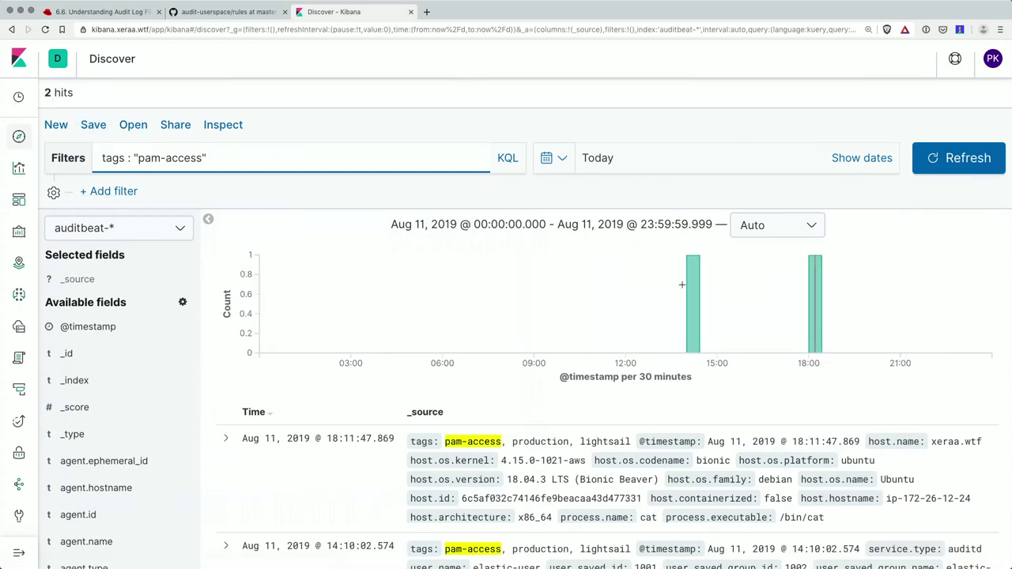
mouse_move(699, 283)
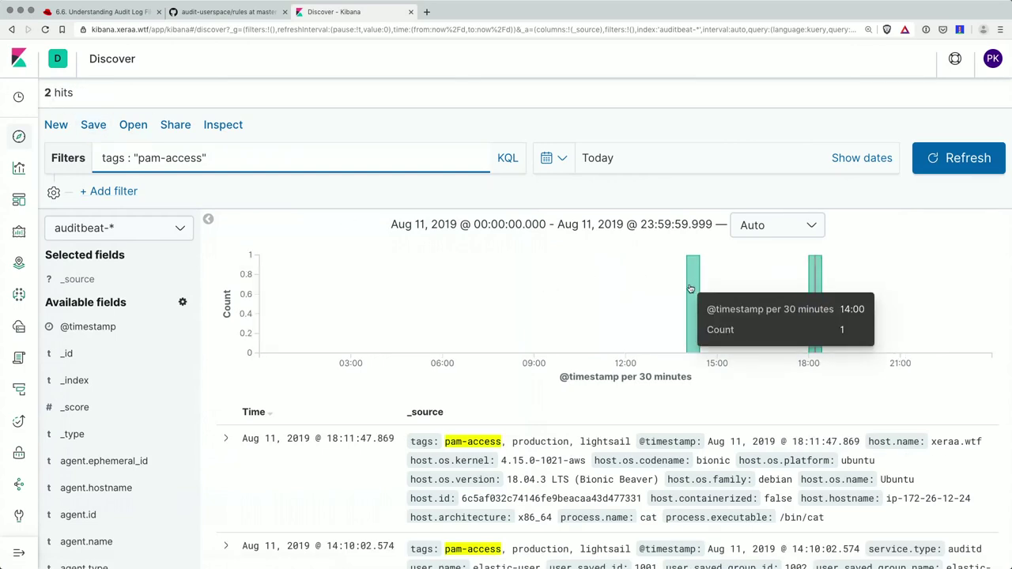
- Expand the latest pam-access event and browse its fields, noting /bin/cat as the reading program
click(226, 438)
scroll(230, 443, down, 10)
scroll(230, 442, down, 15)
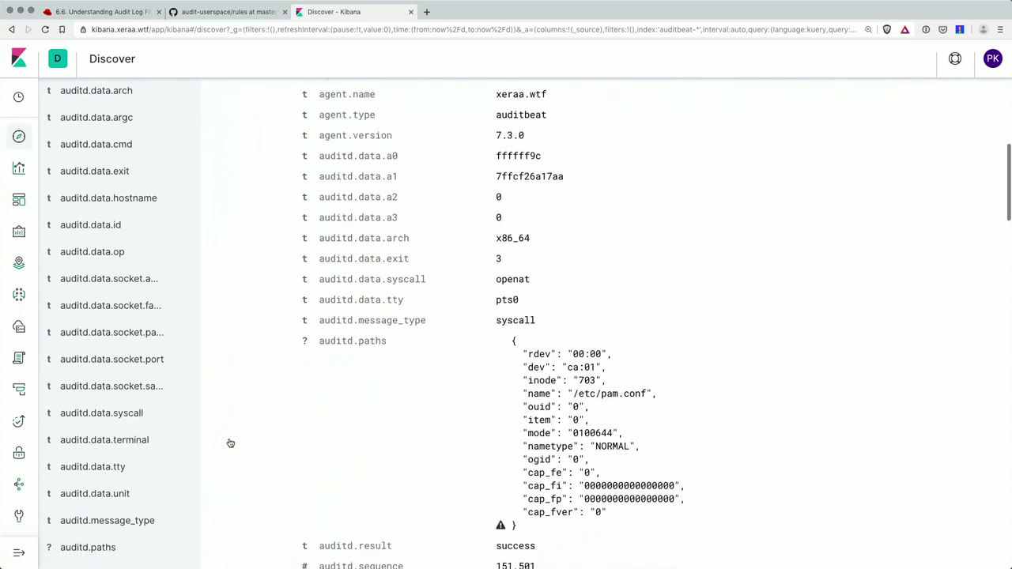
scroll(230, 443, down, 5)
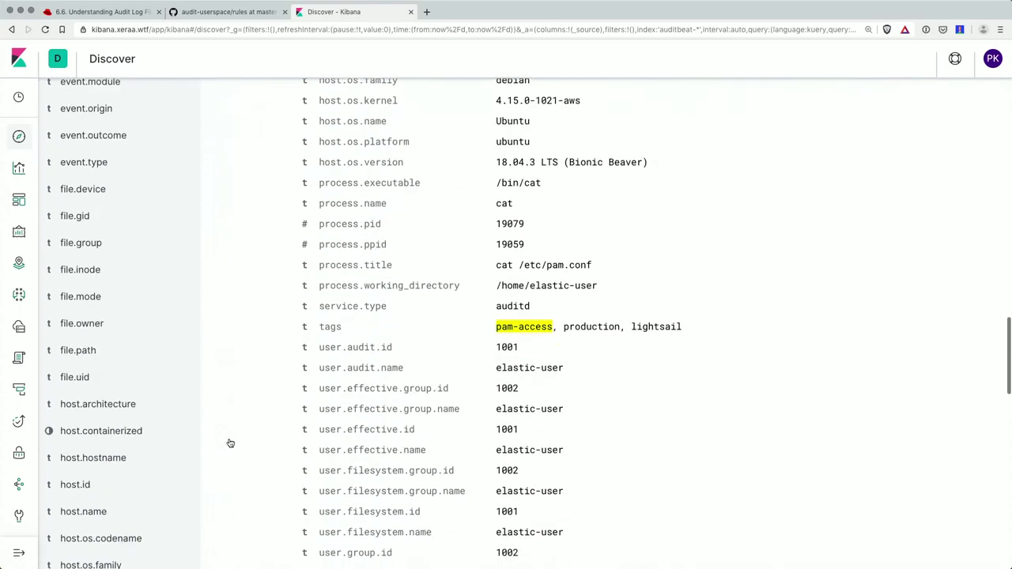
drag(496, 282, 552, 282)
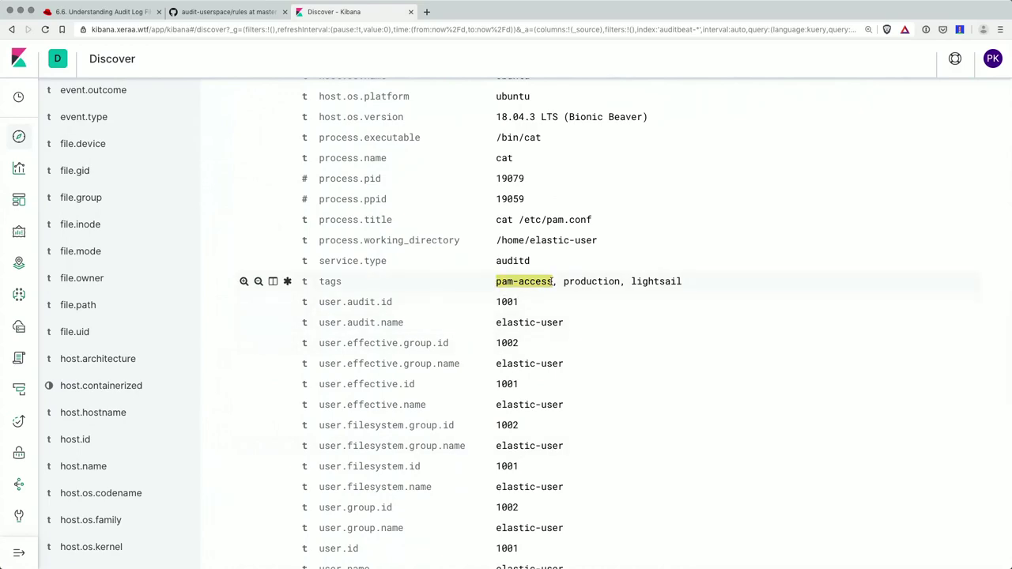
scroll(553, 282, up, 20)
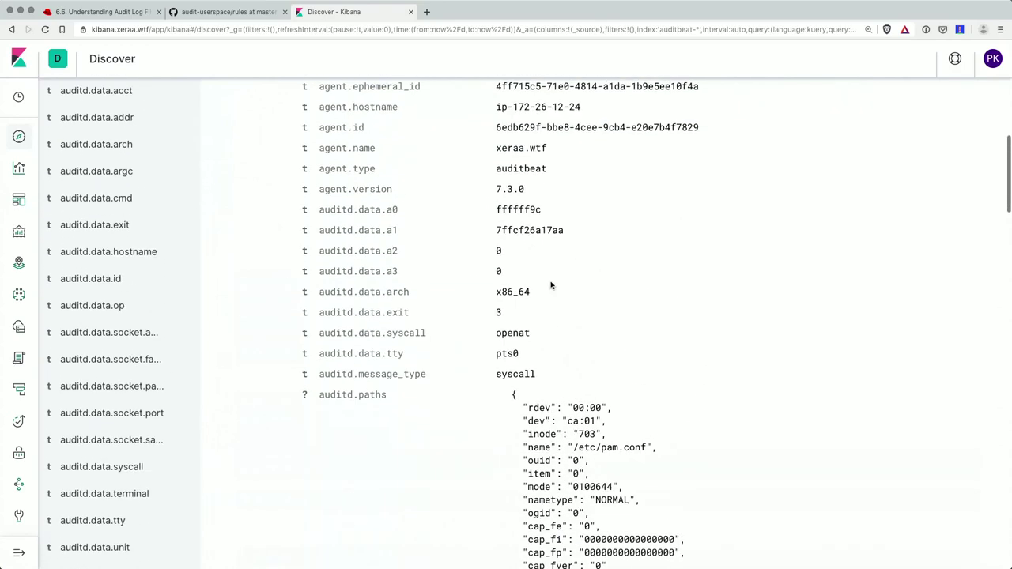
scroll(551, 285, up, 2)
scroll(551, 284, down, 6)
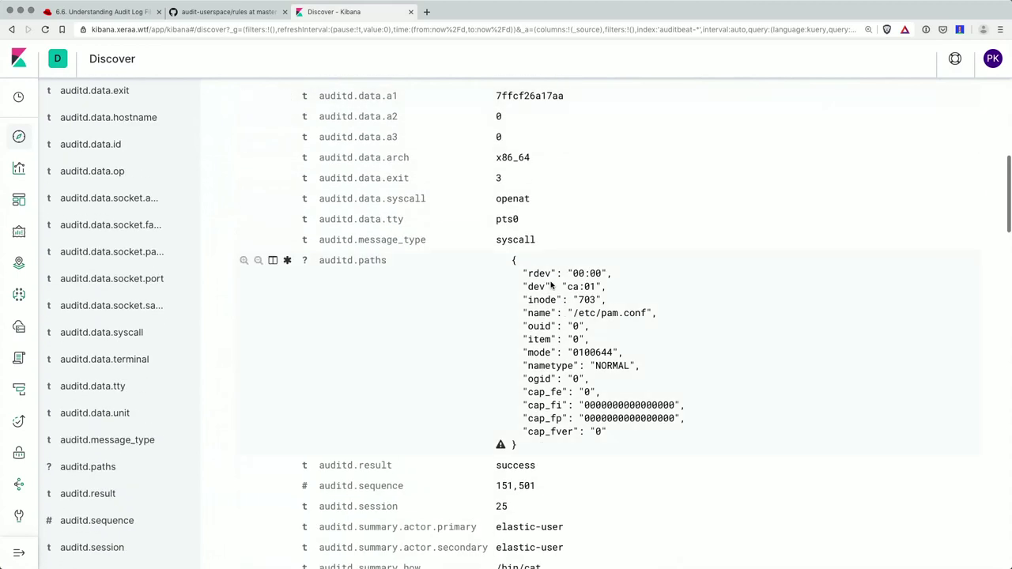
scroll(551, 285, down, 8)
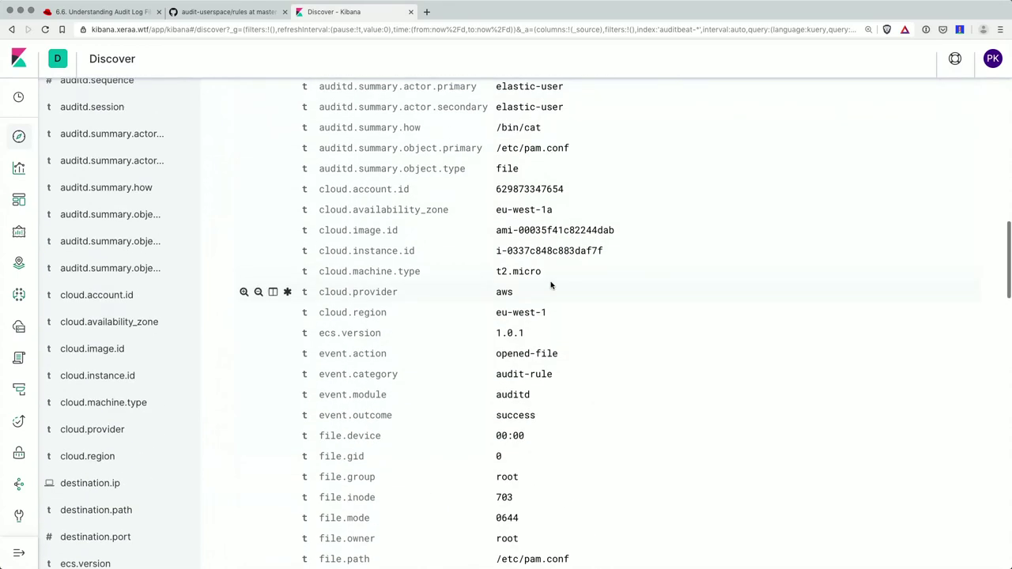
drag(496, 135, 573, 157)
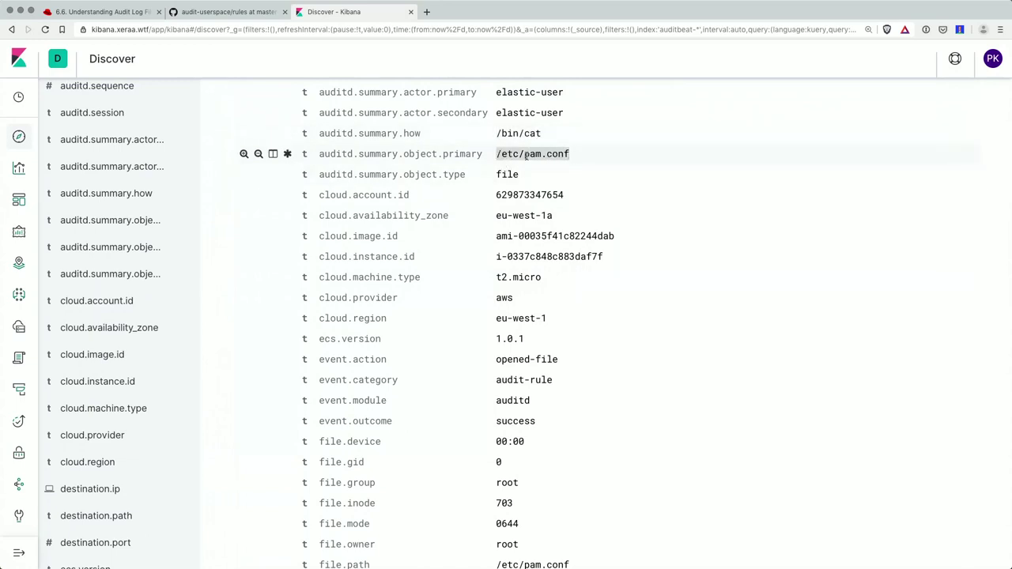
- Note the elastic-user name and 1002 group id, then filter for user.audit.name elastic-user
scroll(532, 150, down, 12)
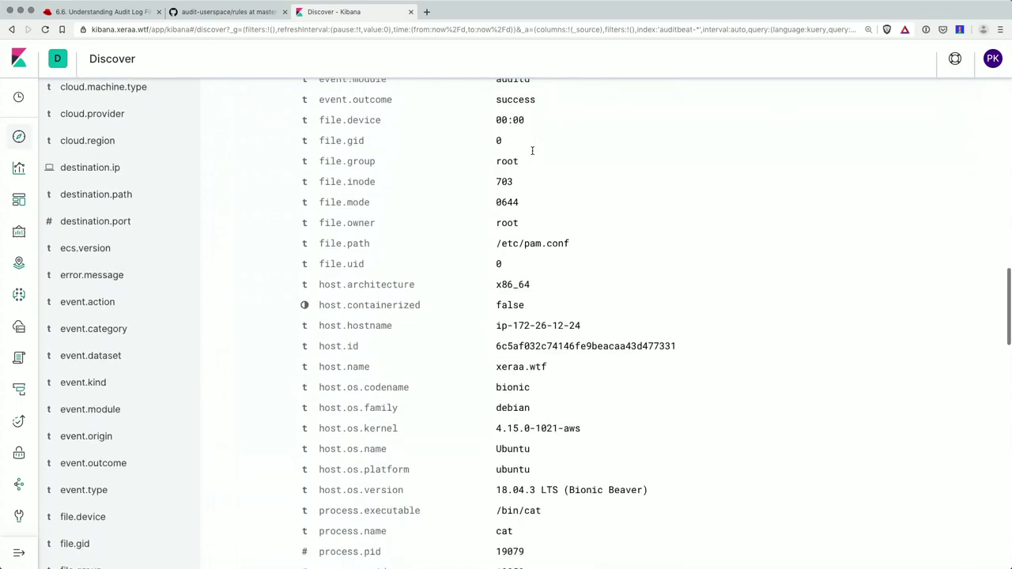
scroll(532, 151, down, 3)
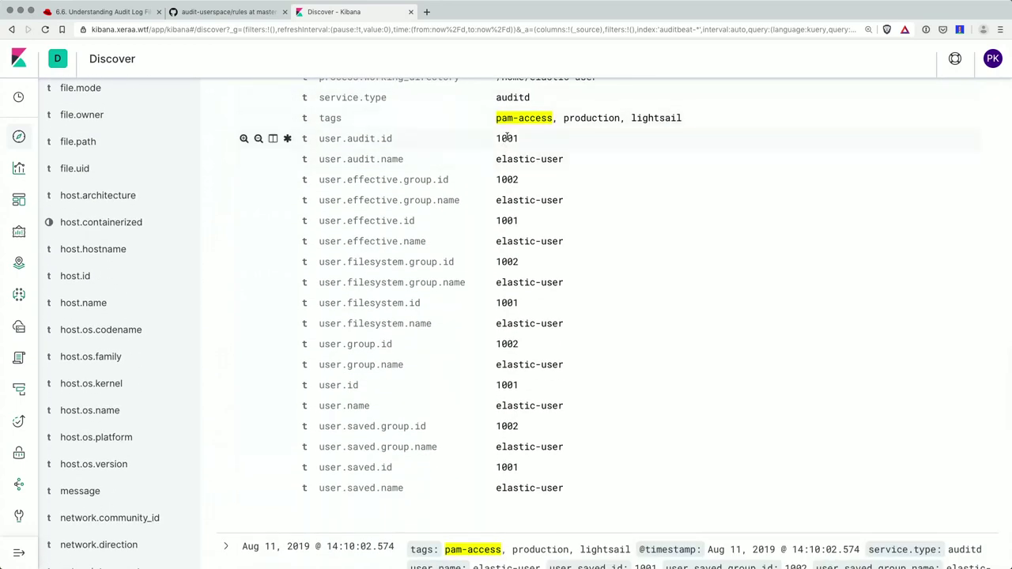
drag(501, 159, 571, 161)
drag(503, 179, 529, 184)
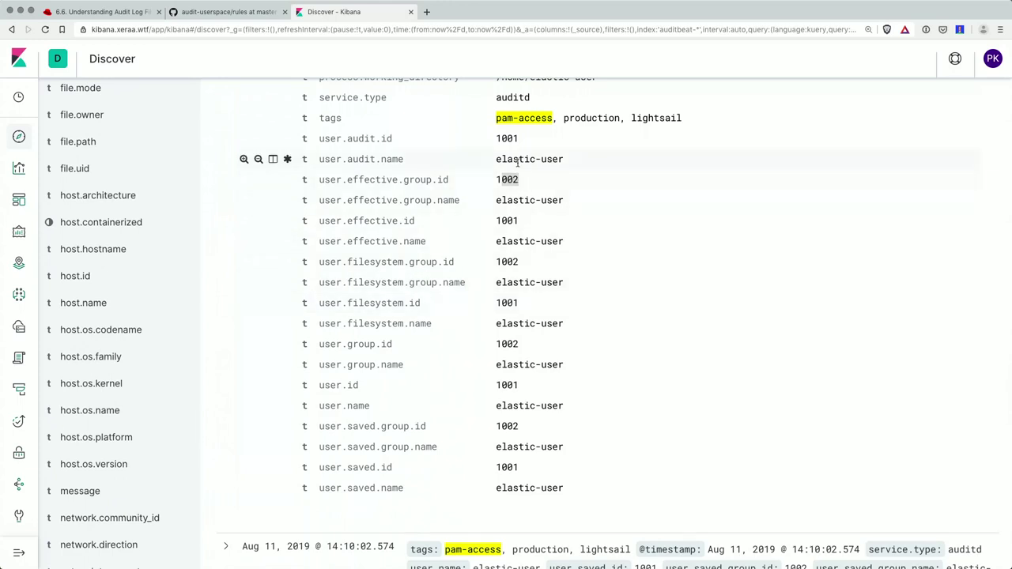
click(244, 158)
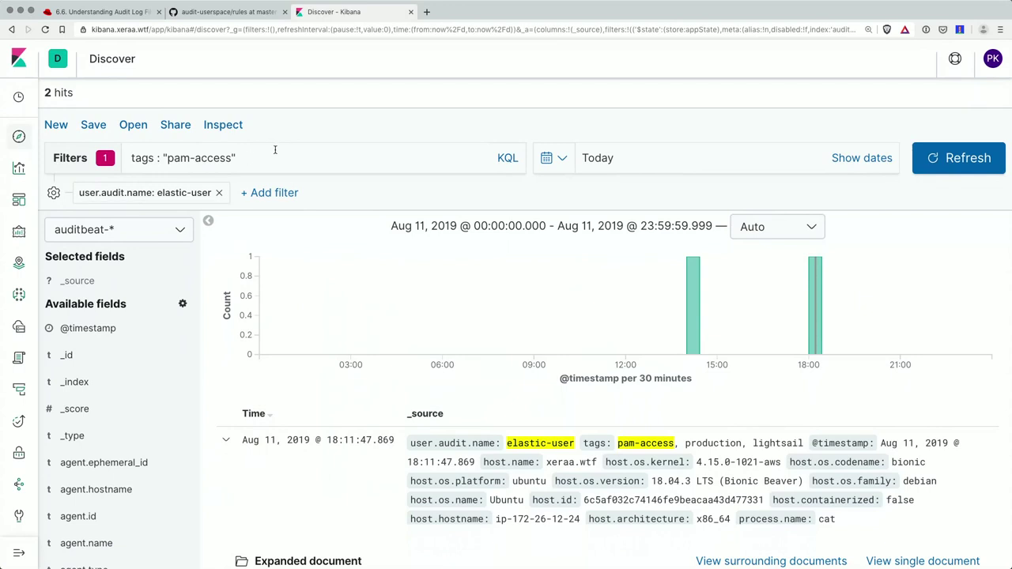
- Clear the pam-access query and rerun the search, listing 371 elastic-user events
drag(275, 154, 103, 152)
key(BackSpace)
key(Return)
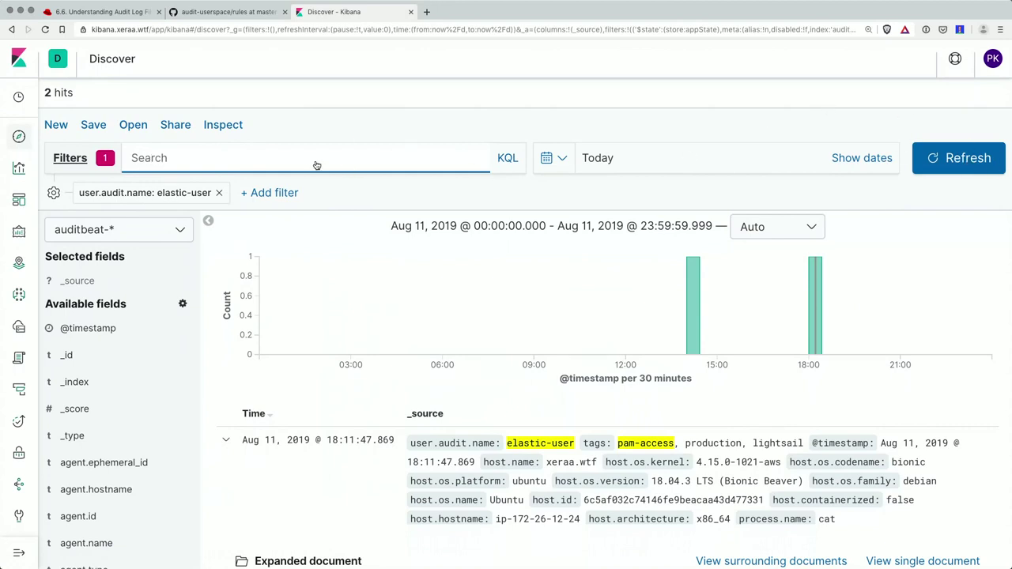
key(Return)
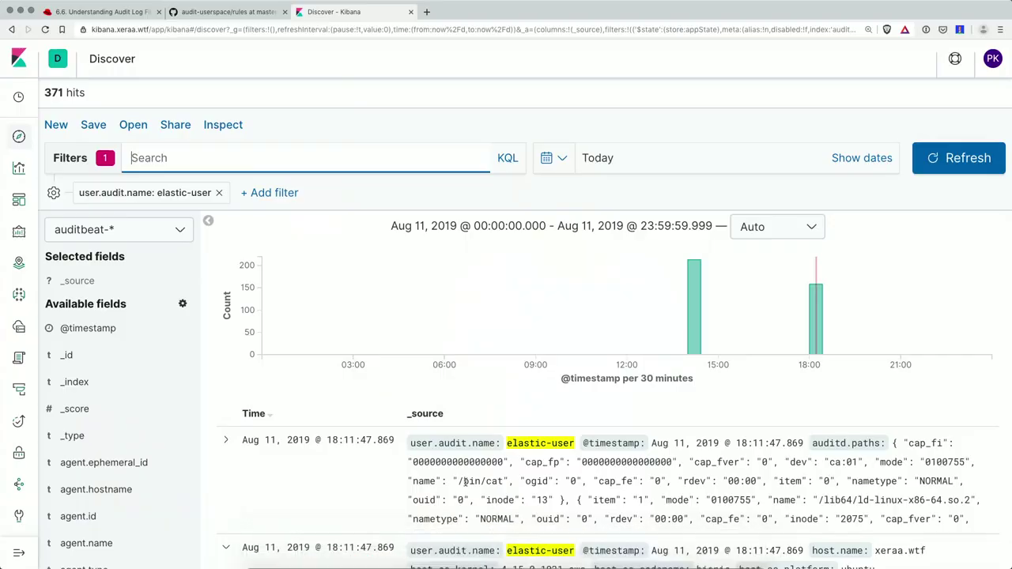
- Bring the second user's SSH session forward and clear the recalled exit command to an empty prompt
mouse_move(559, 549)
click(598, 549)
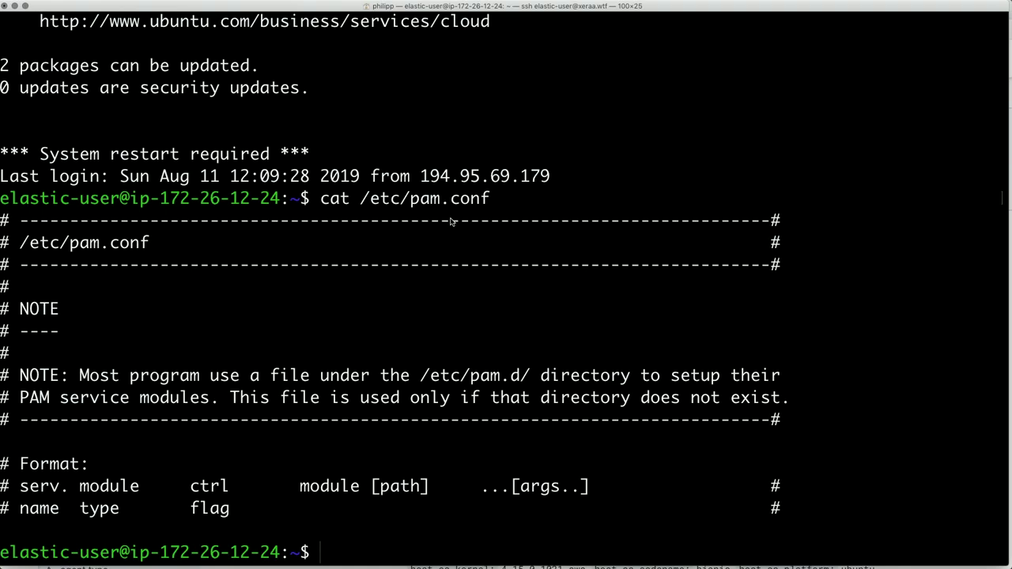
key(Up)
key(Up)
key(Up)
key(Down)
key(BackSpace)
key(BackSpace)
key(BackSpace)
key(BackSpace)
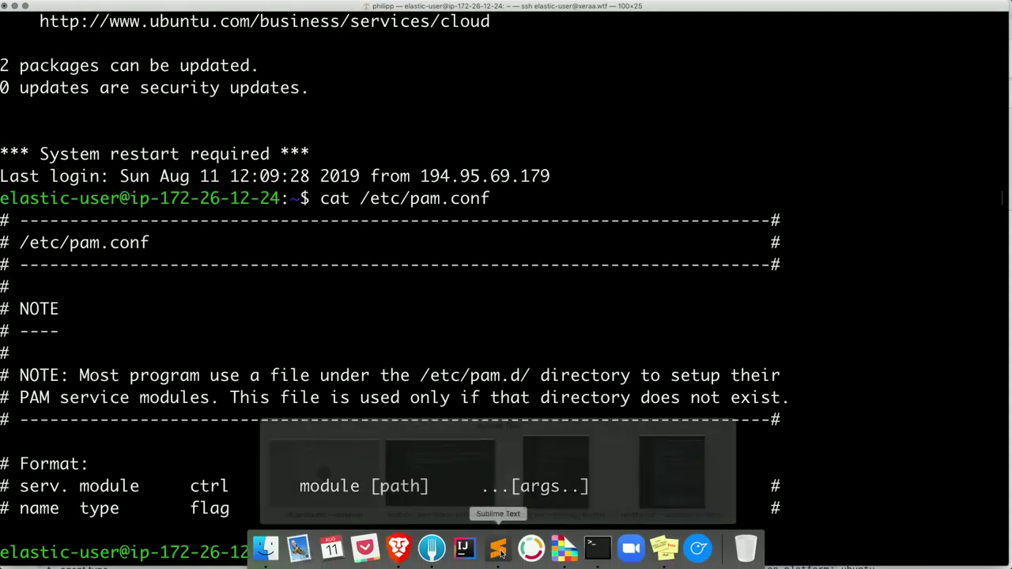
- Open auditbeat.yml in Sublime Text, enlarge the text and go fullscreen
click(495, 554)
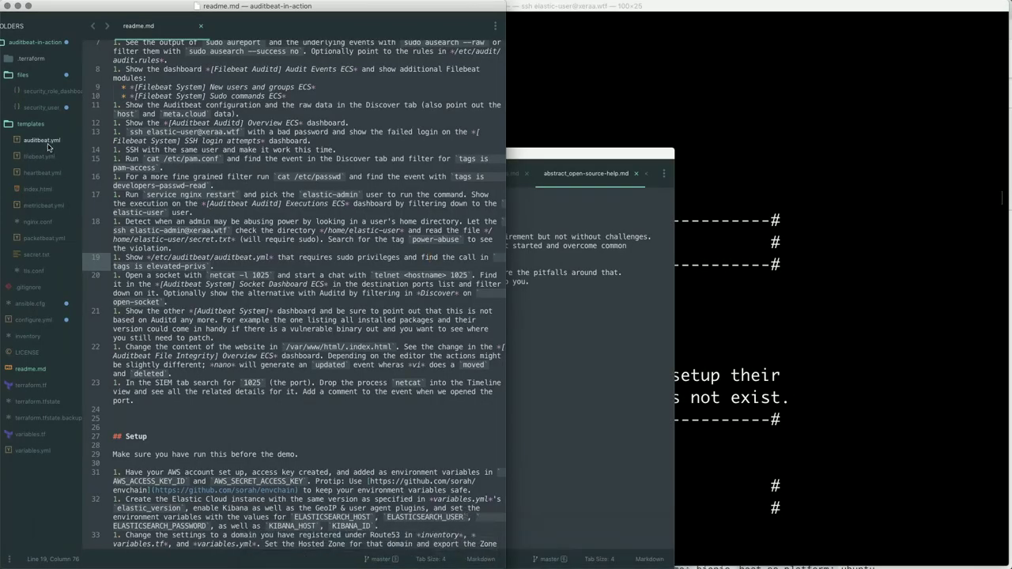
click(48, 145)
key(super+equal)
key(super+equal)
key(super+equal)
key(super+equal)
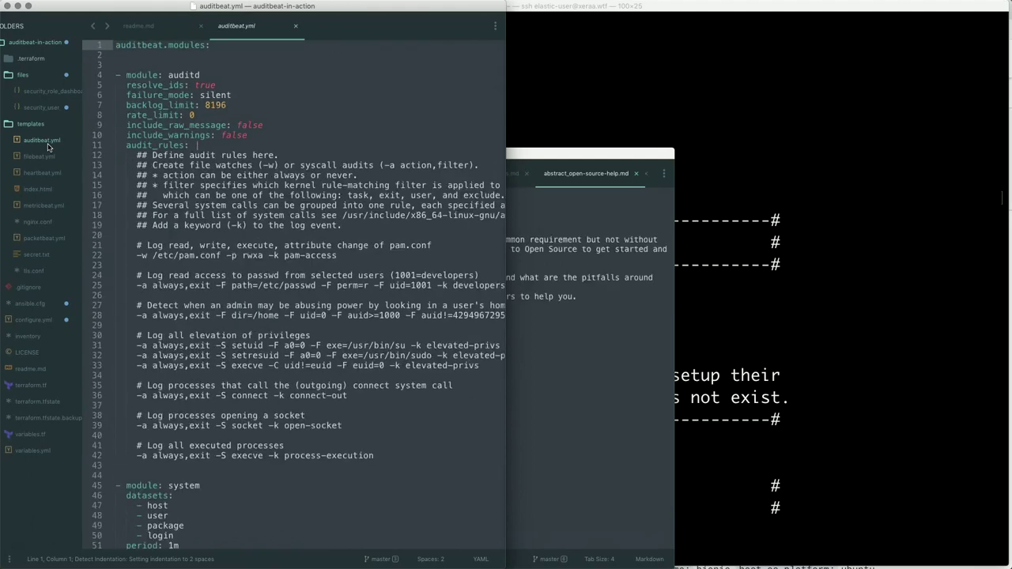
key(super+alt+f)
key(super+equal)
key(super+equal)
key(super+equal)
key(super+equal)
key(super+equal)
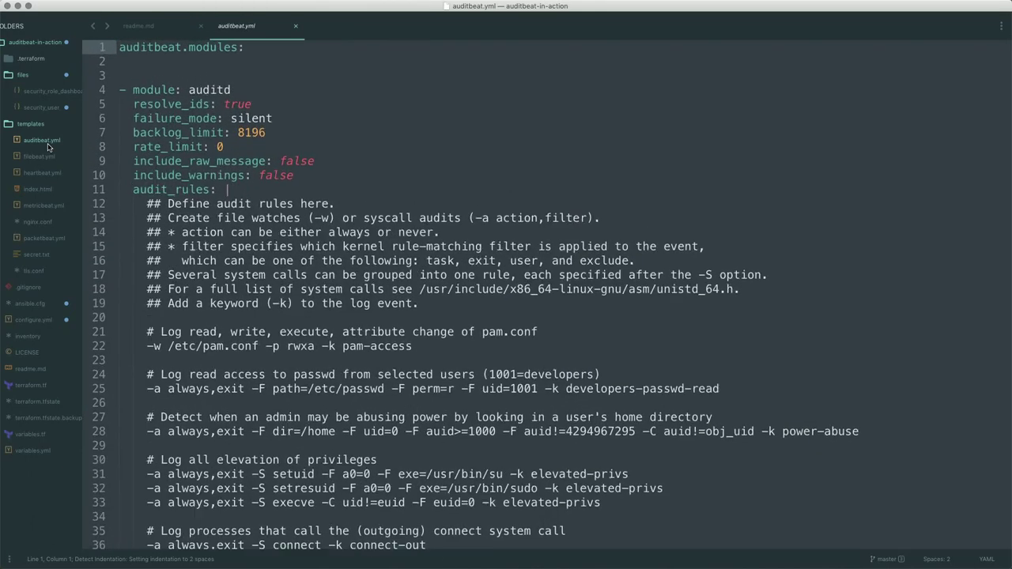
scroll(465, 439, down, 3)
scroll(465, 438, down, 1)
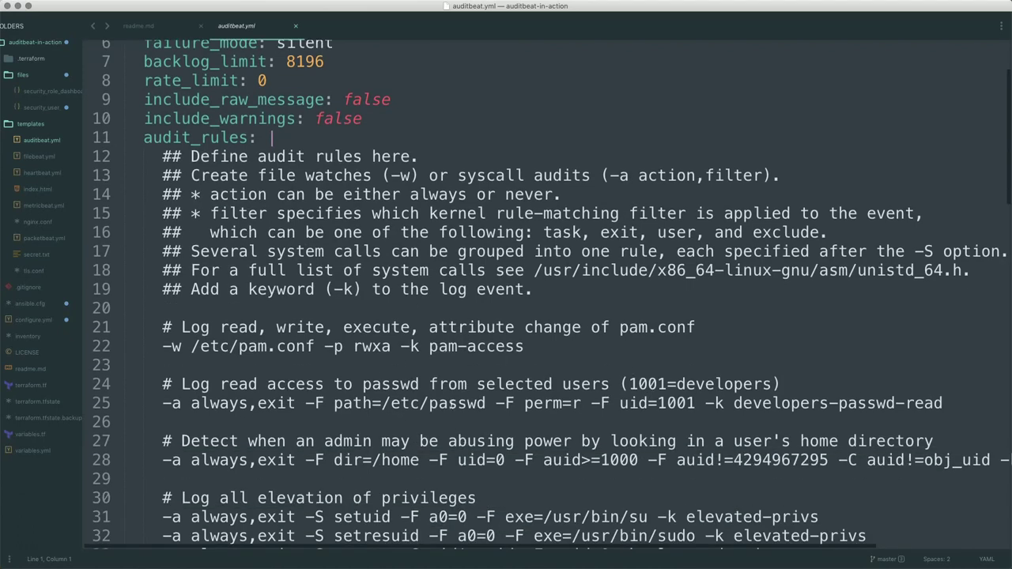
- Highlight the rule's /etc/passwd path, 1001 user id, read flag and developers-passwd-read tag
drag(484, 404, 383, 407)
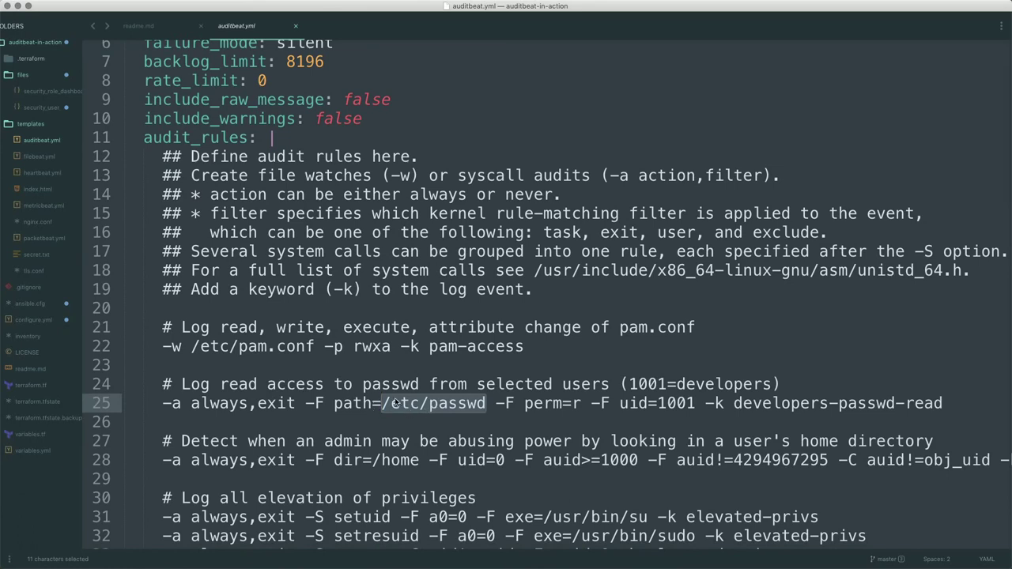
triple_click(686, 403)
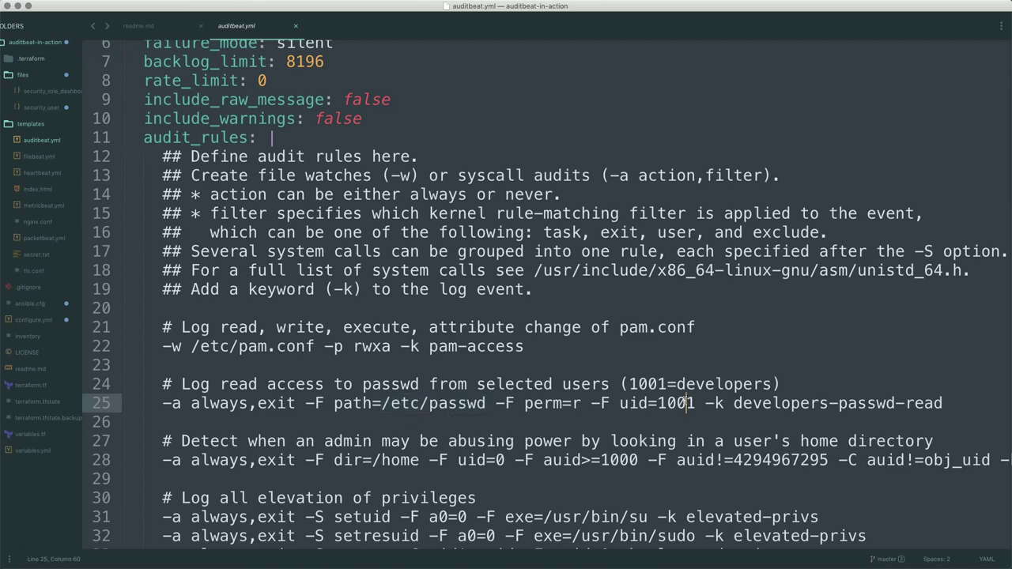
click(686, 403)
drag(571, 403, 577, 404)
drag(734, 403, 951, 401)
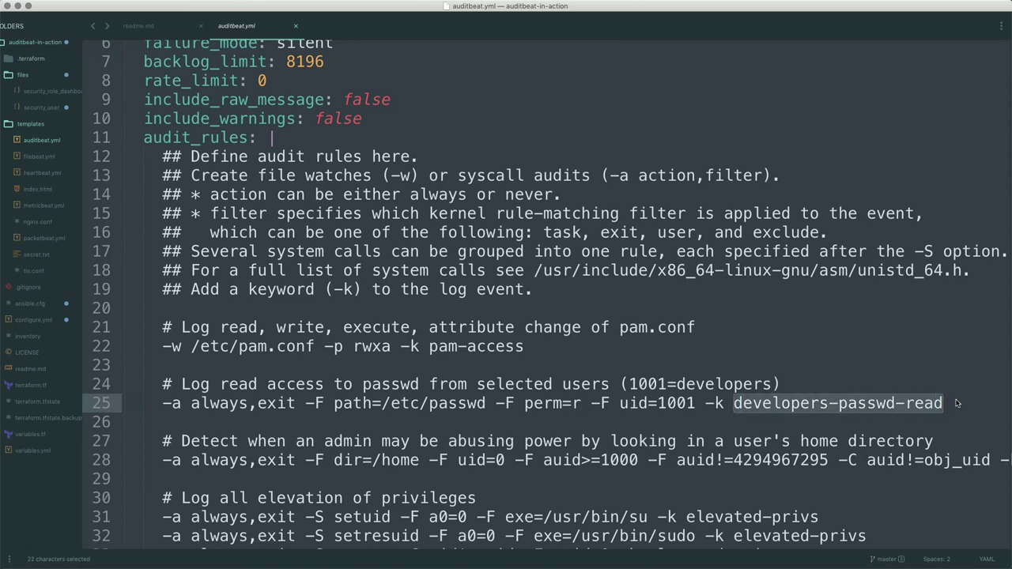
- Run cat /etc/passwd in the SSH terminal session
key(super+Tab)
text(cat /etc/passwd)
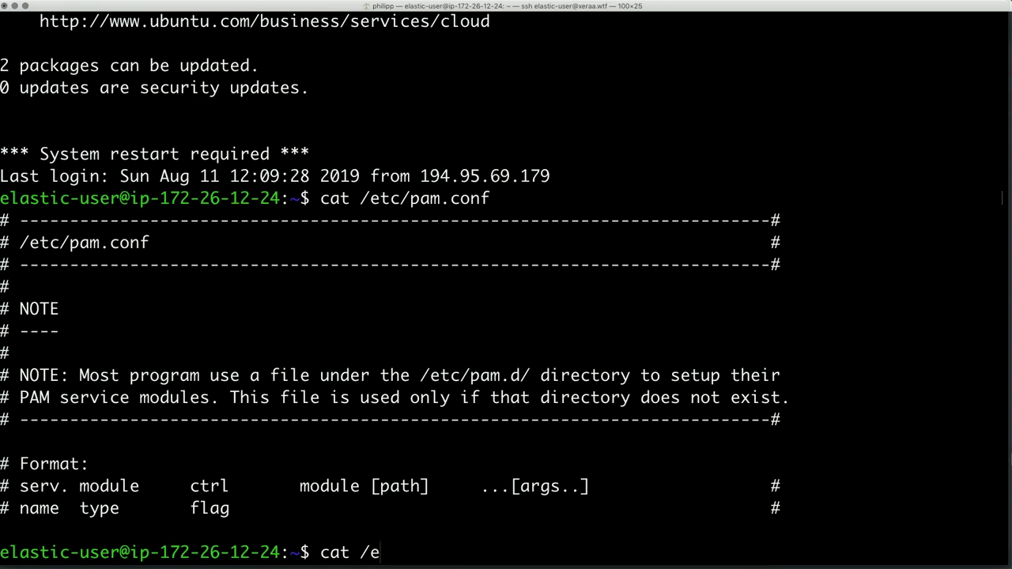
key(Return)
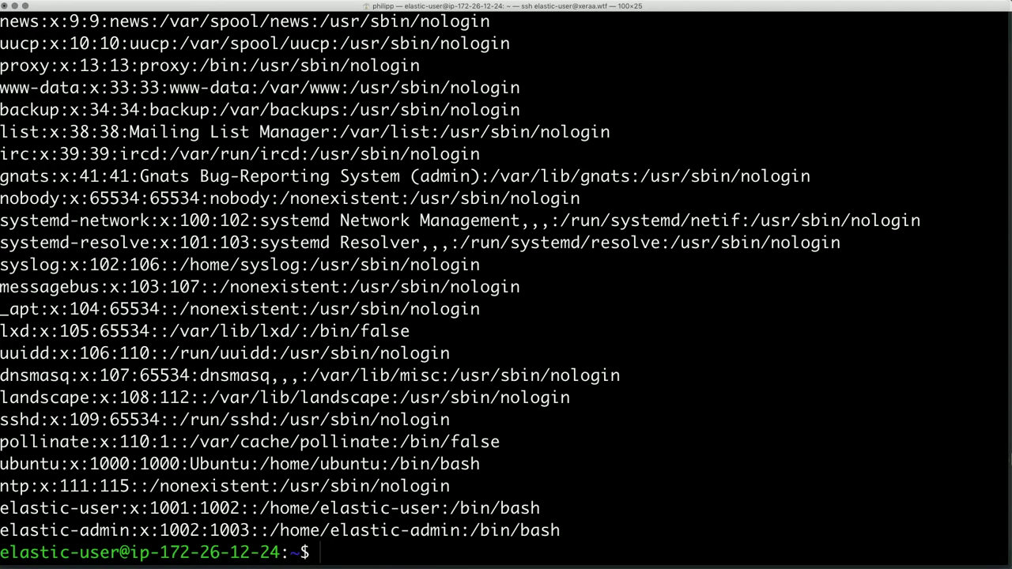
- In Discover, remove the elastic-user filter and query tags : "developers-passwd-read", returning 10 hits
mouse_move(408, 566)
mouse_move(395, 549)
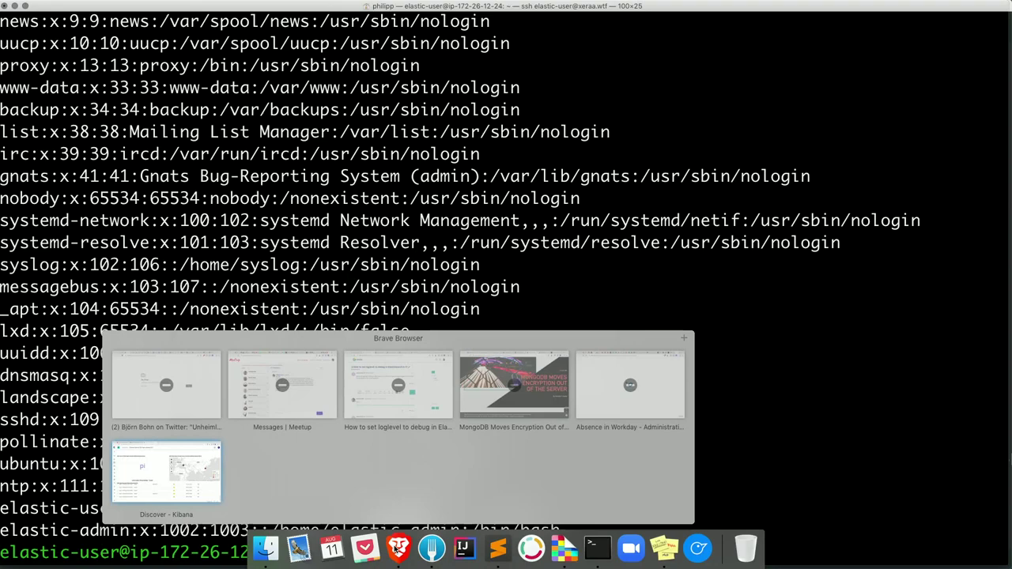
click(395, 549)
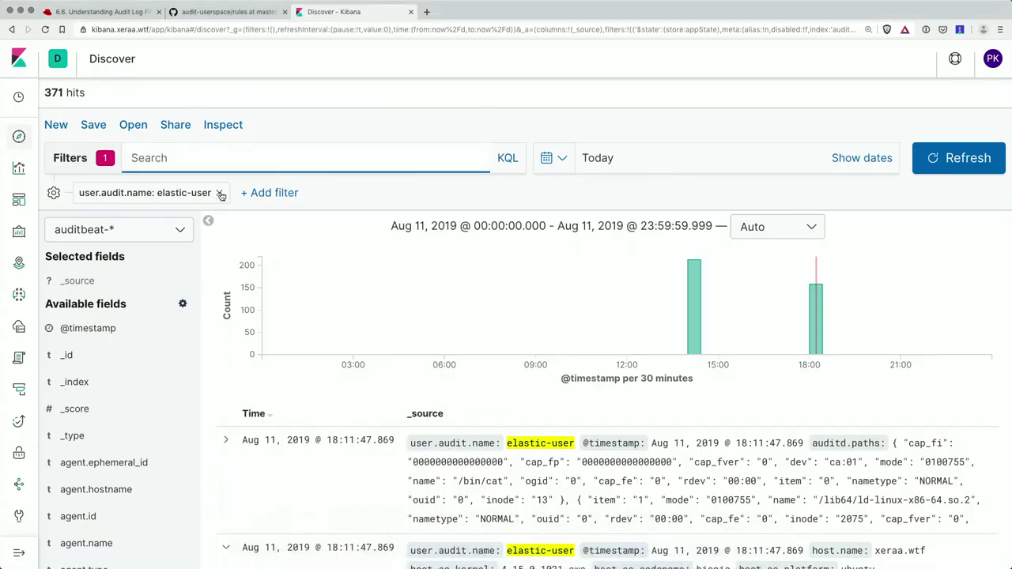
click(219, 193)
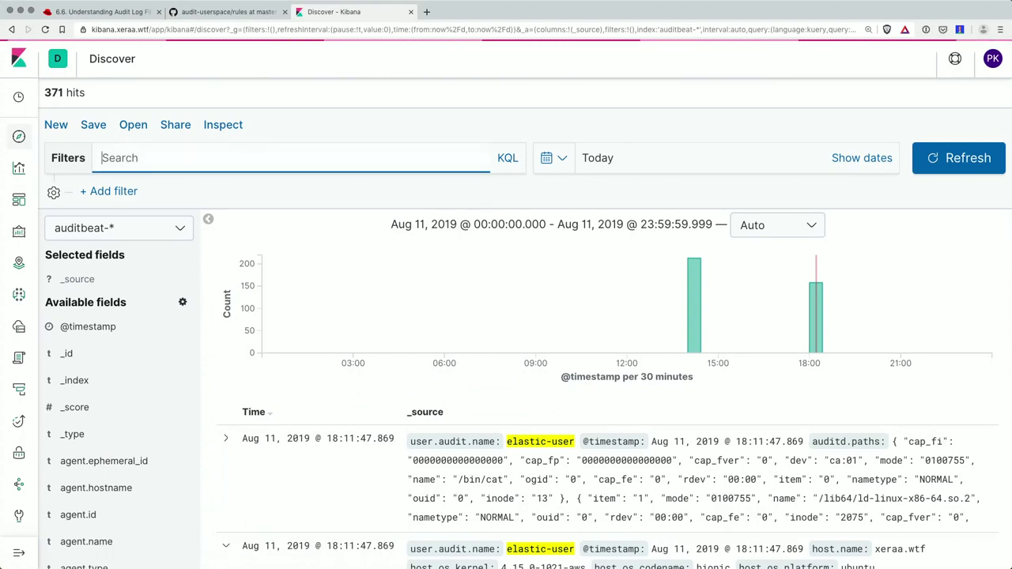
text(tags)
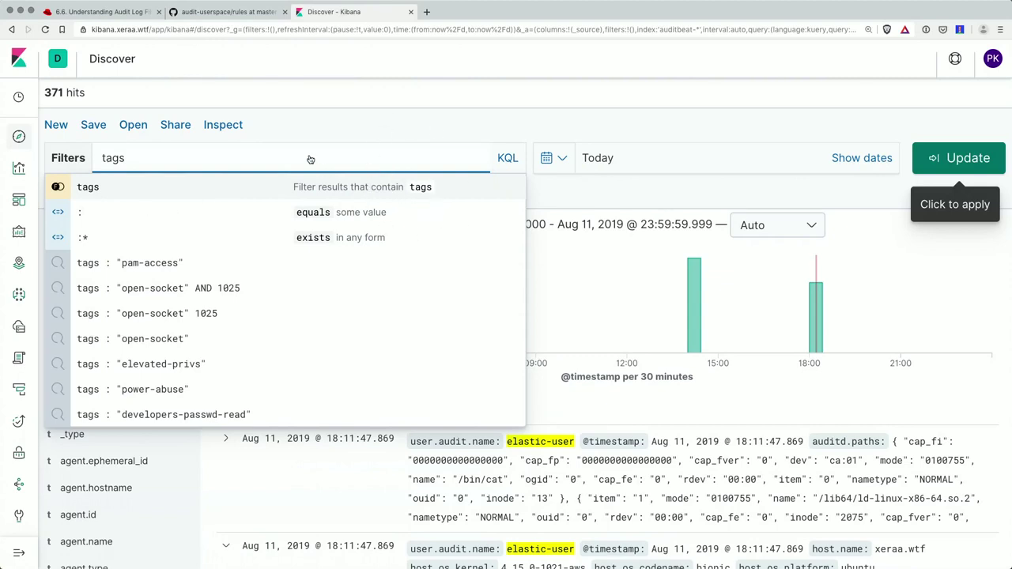
click(190, 187)
click(169, 188)
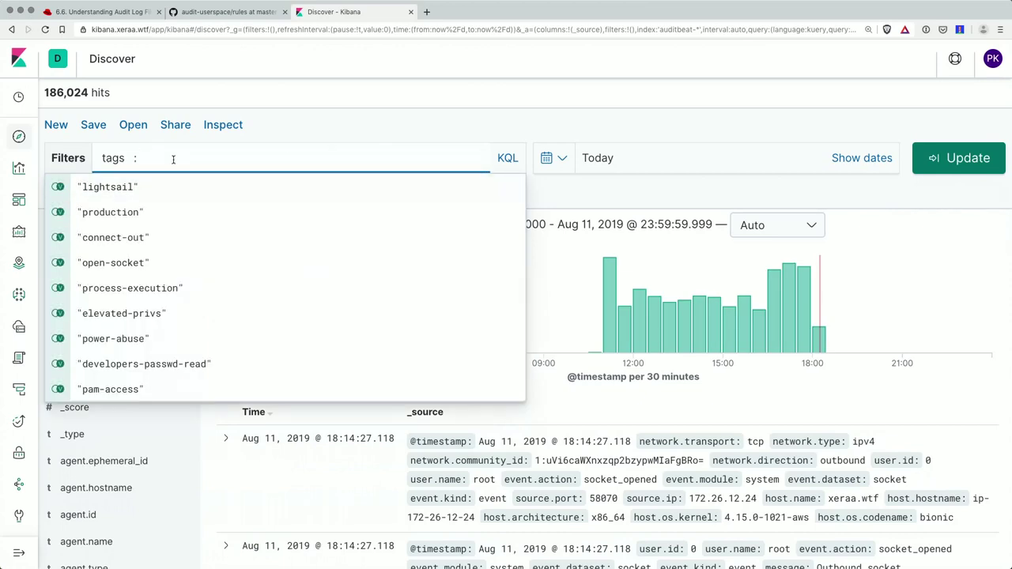
text(devel)
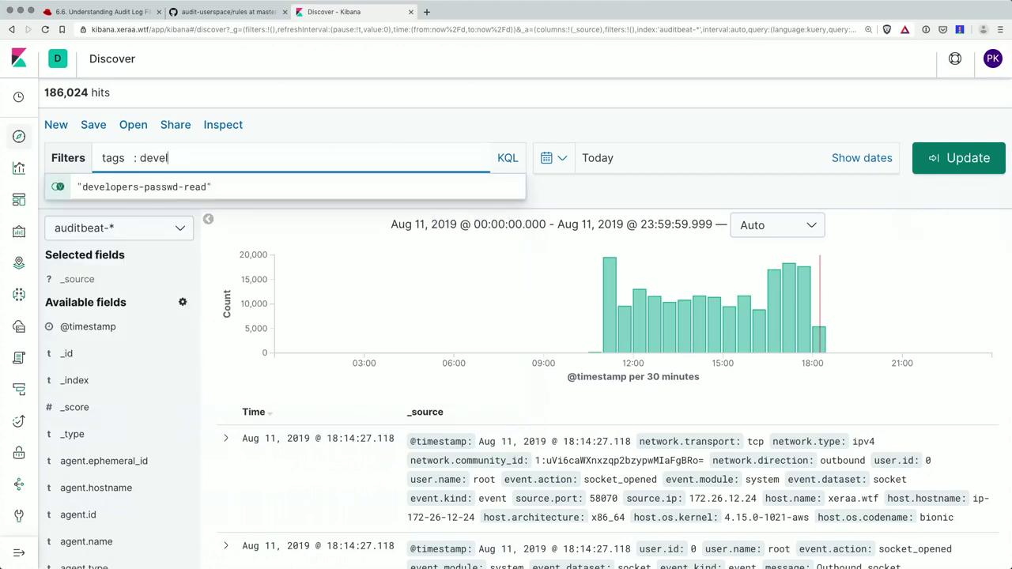
click(143, 195)
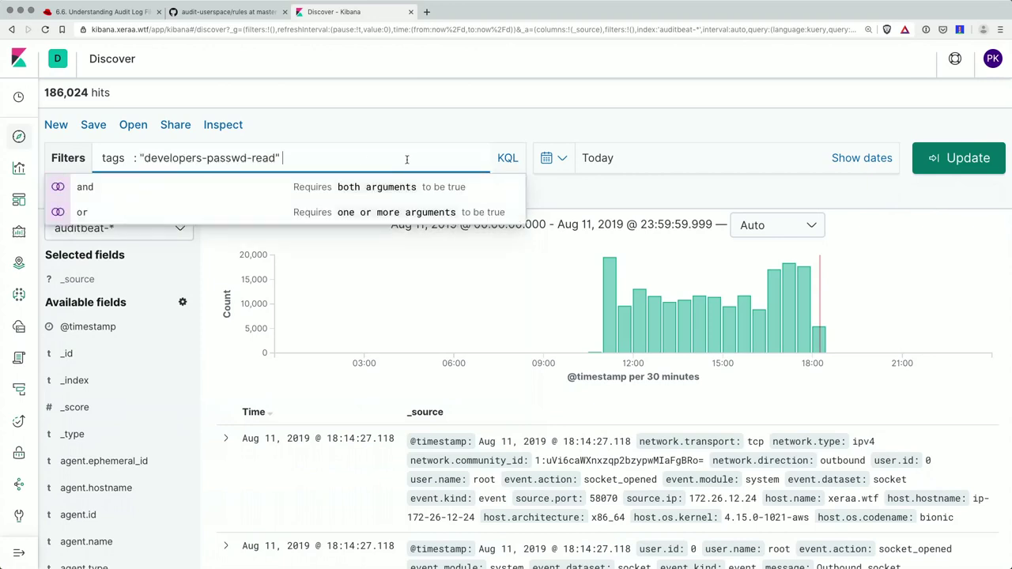
key(Return)
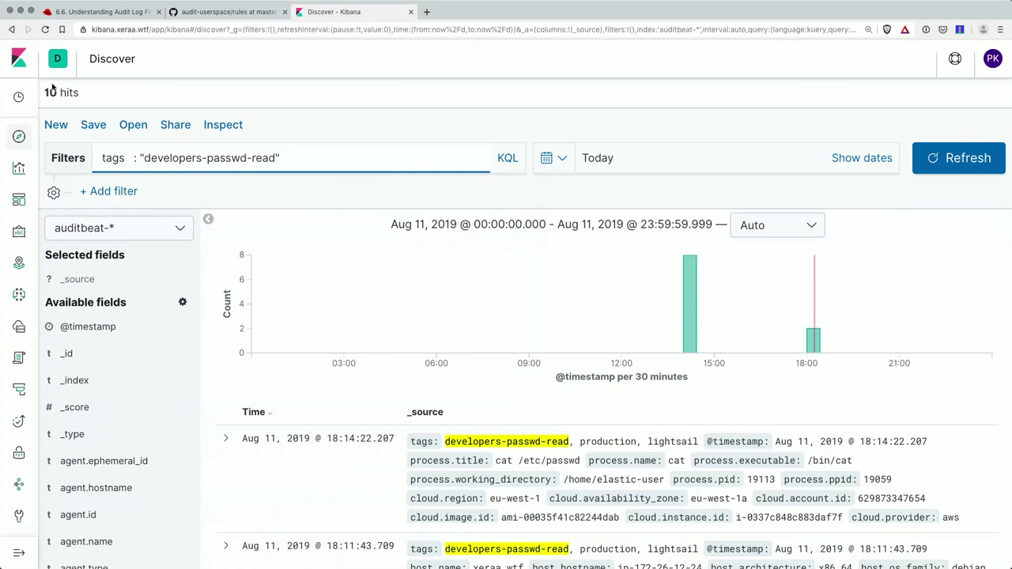
- Expand the newest developers-passwd-read event and scroll through its fields showing /bin/cat reading /etc/passwd
click(226, 438)
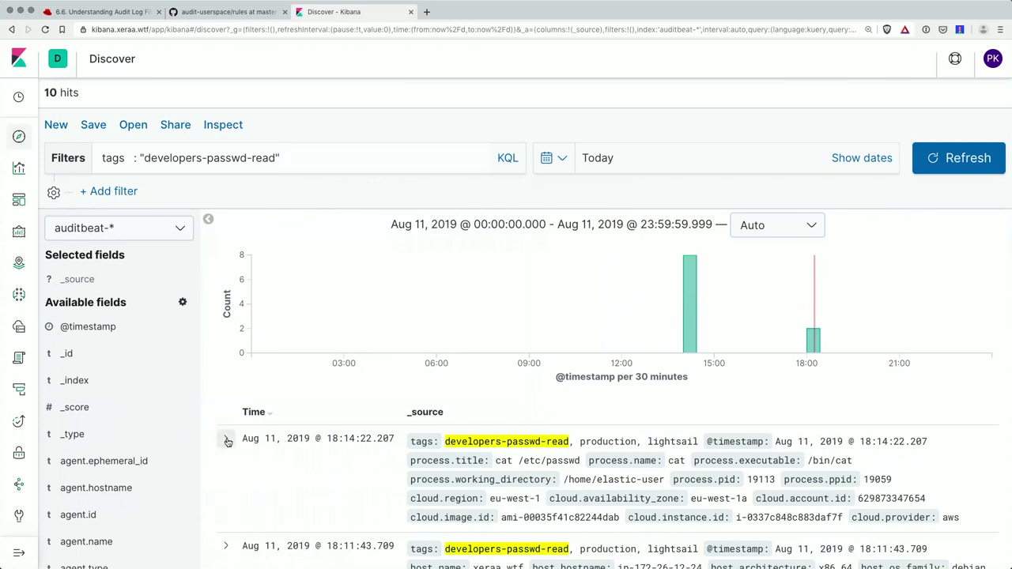
scroll(228, 443, down, 5)
scroll(228, 443, down, 15)
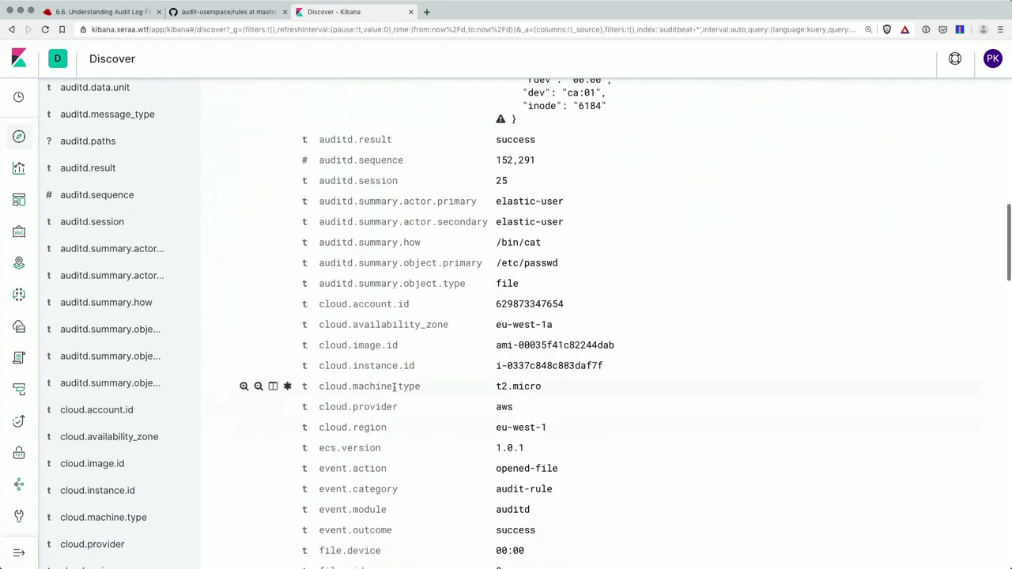
scroll(452, 278, down, 5)
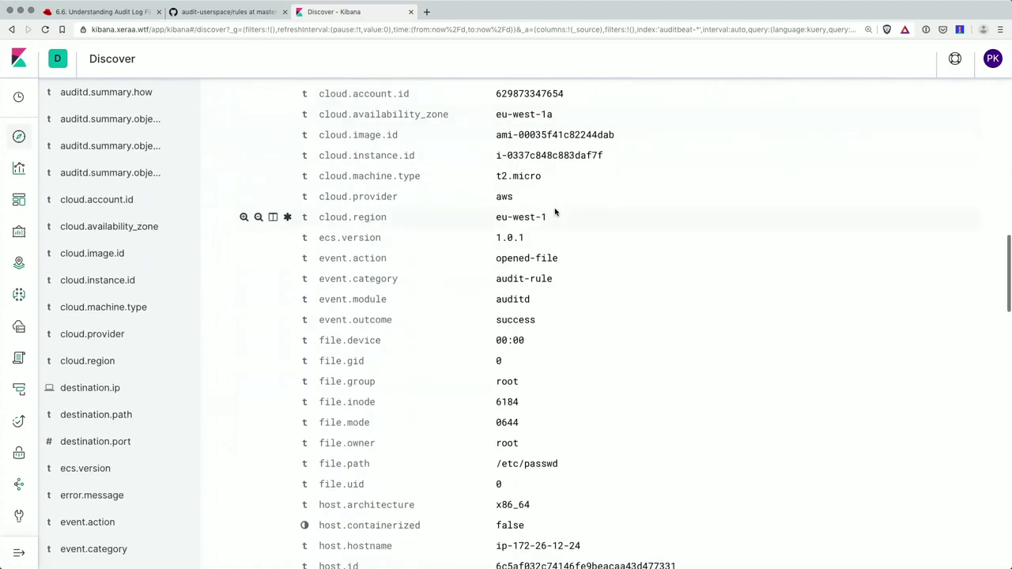
scroll(555, 212, down, 4)
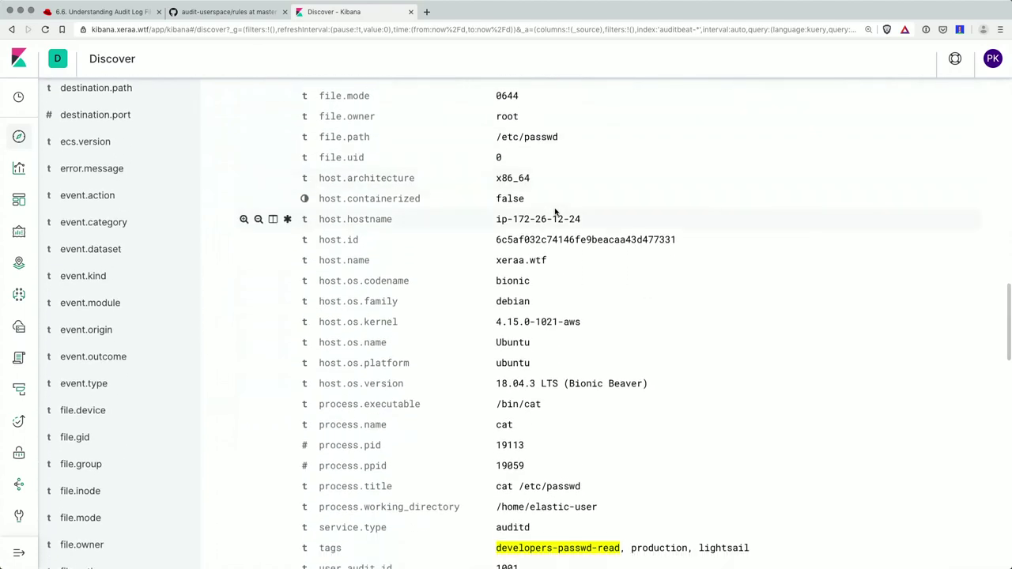
- Run service nginx restart in the terminal, authenticating as elastic-admin with its password
mouse_move(605, 544)
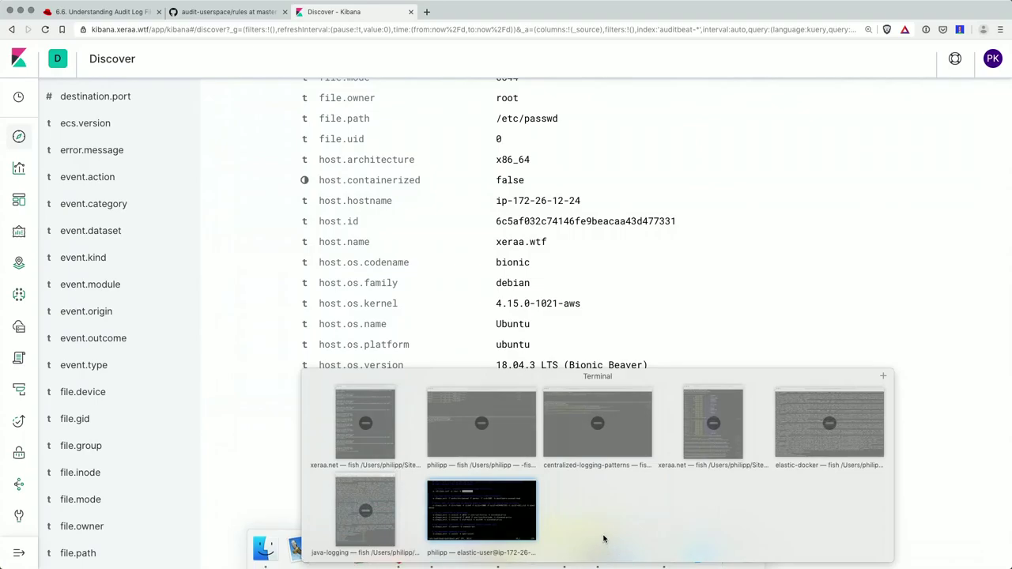
click(481, 510)
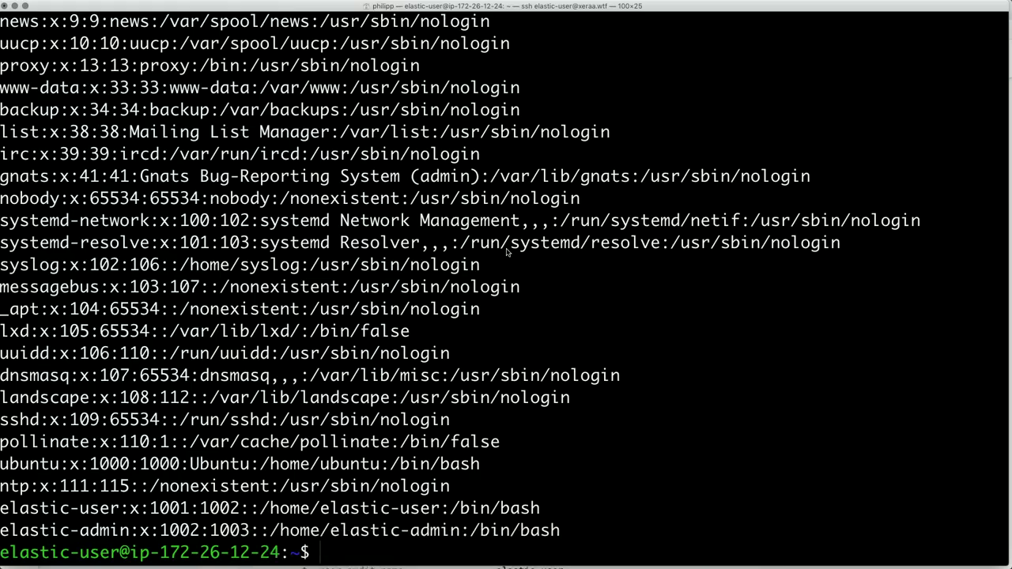
text(service nginx )
text(te)
key(BackSpace)
key(BackSpace)
text(restart)
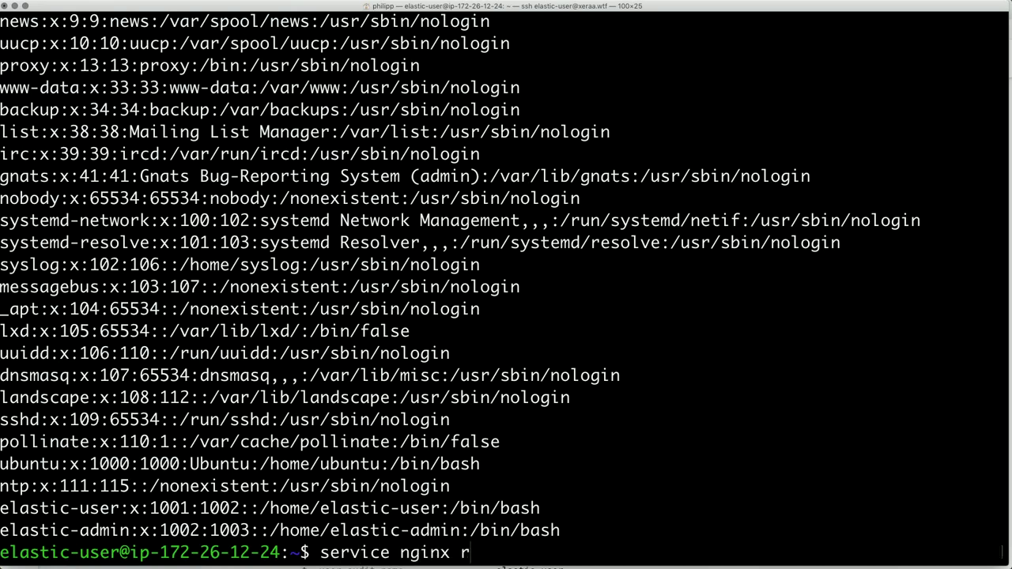
key(Return)
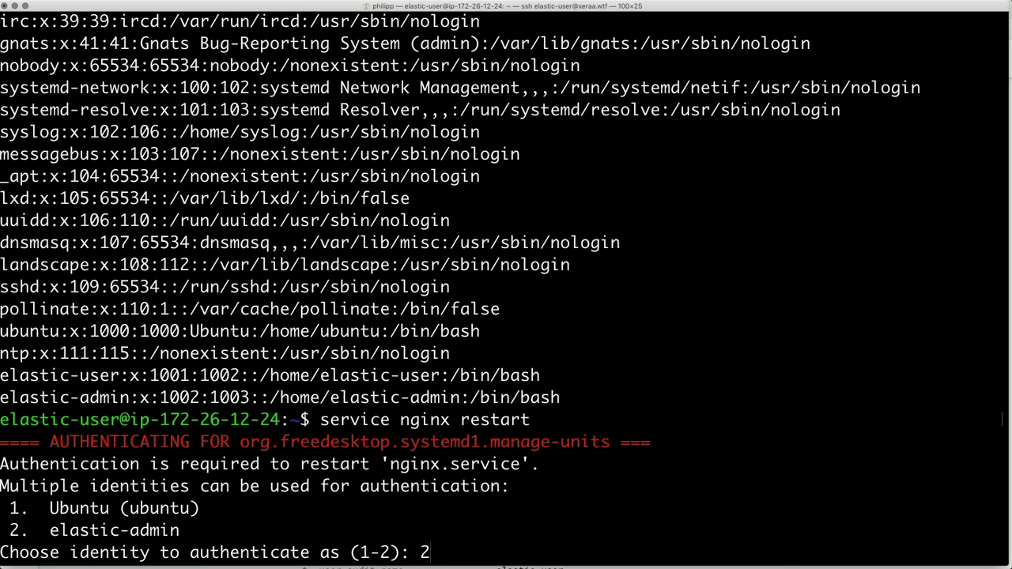
key(Return)
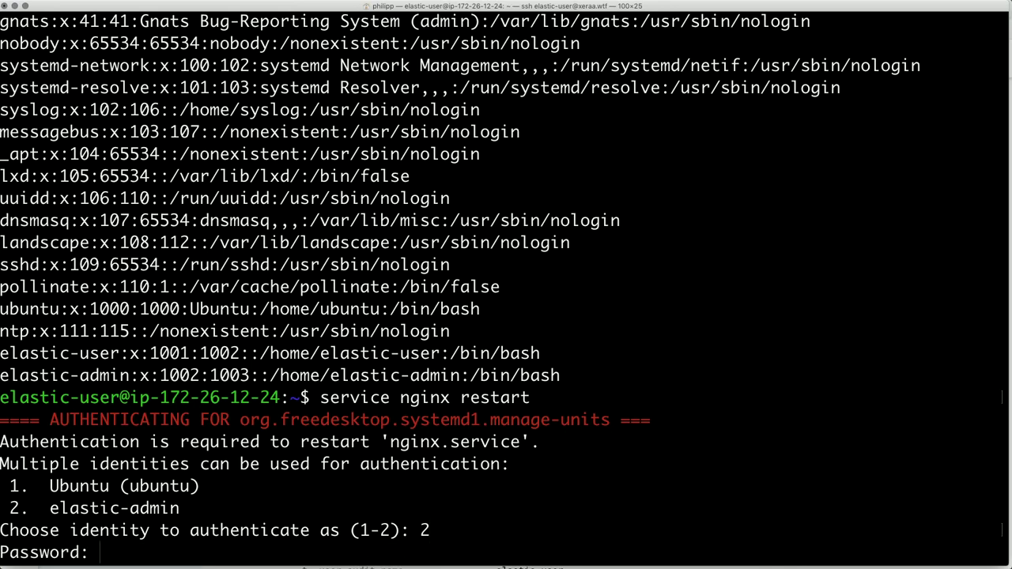
key(Return)
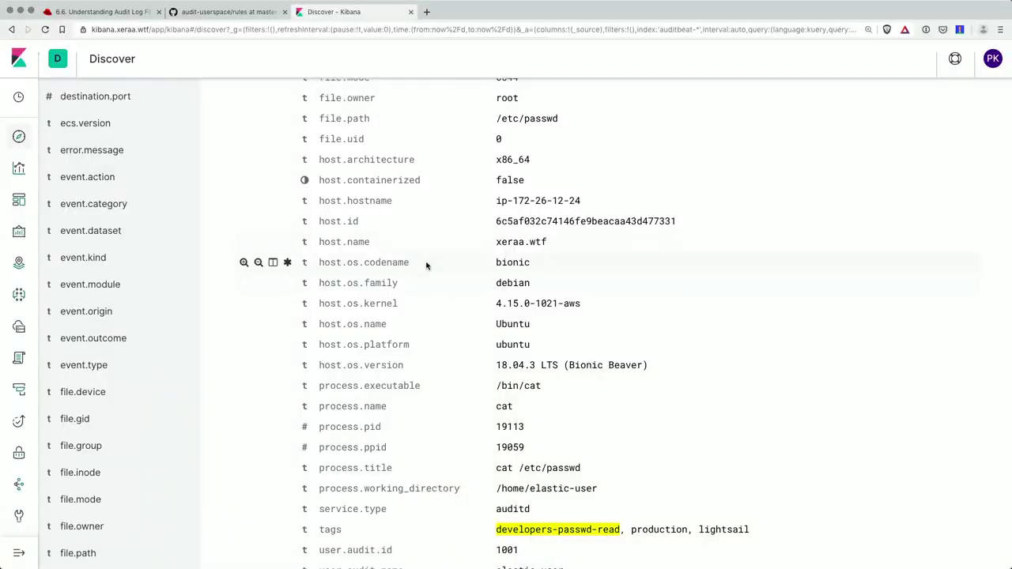
- Go to Kibana's list of all dashboards
scroll(150, 241, up, 10)
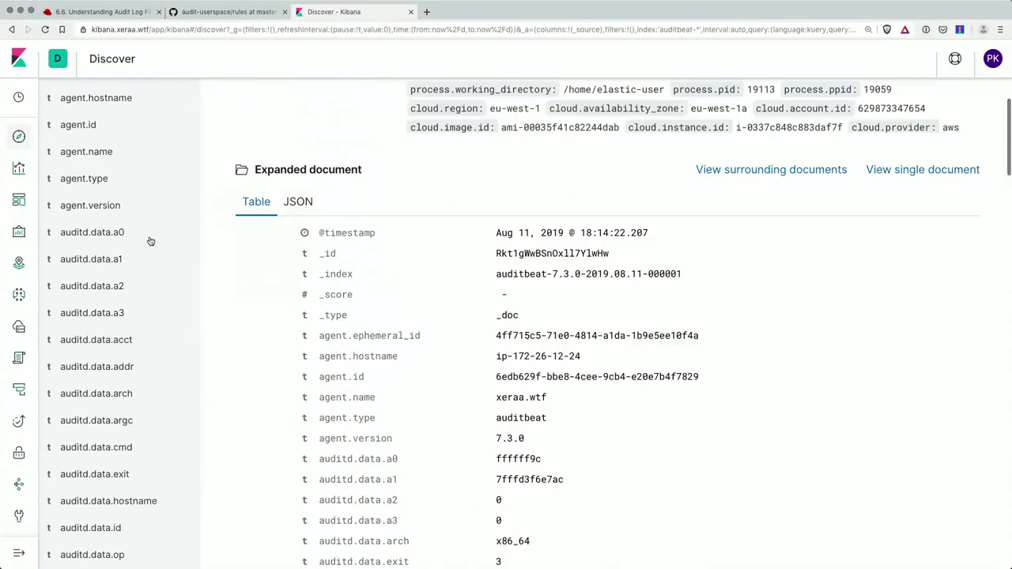
scroll(151, 241, up, 5)
click(19, 202)
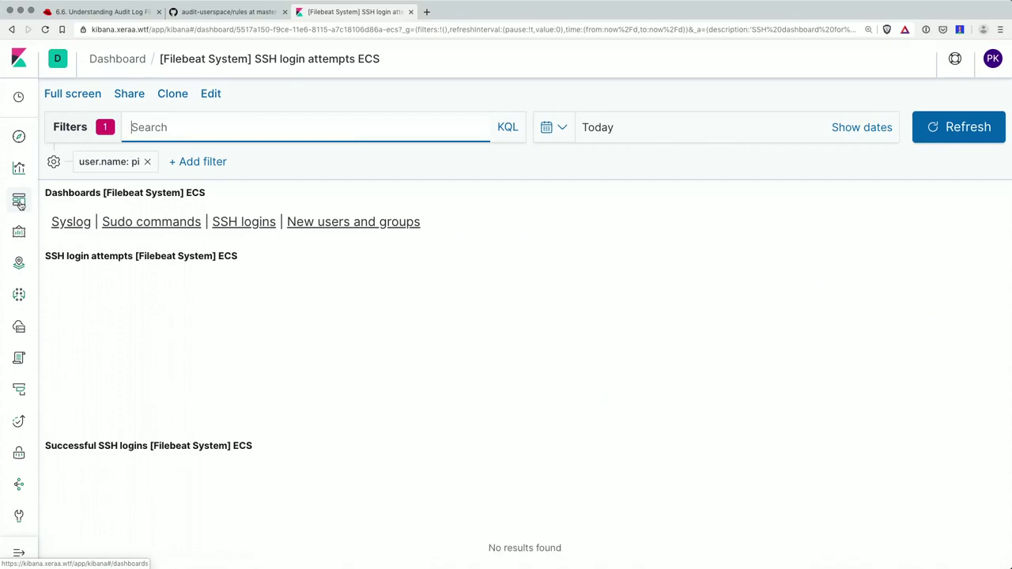
click(19, 201)
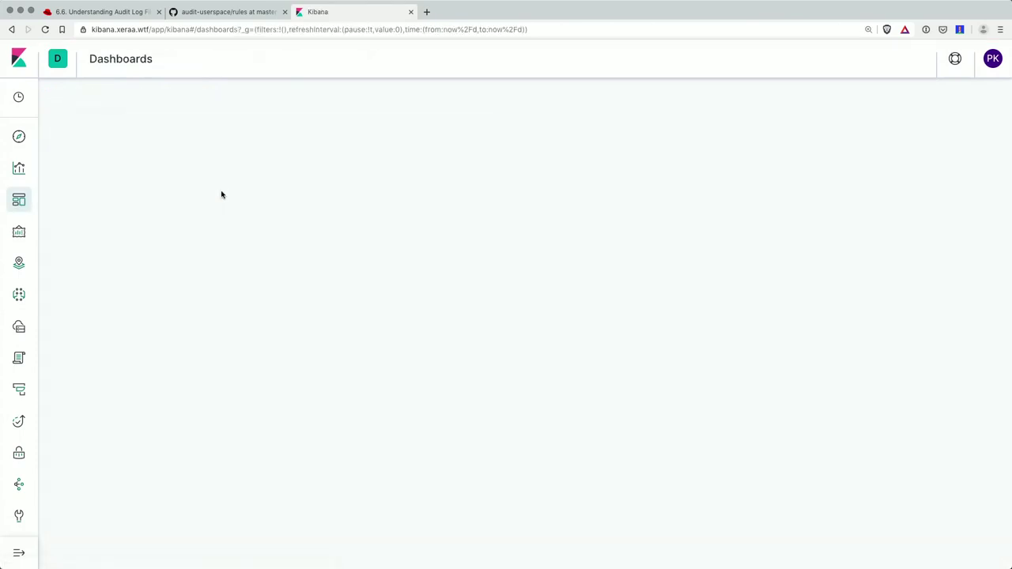
- Search dashboards for 'auditd' and open the [Auditbeat Auditd] Executions ECS dashboard
click(221, 175)
text(auditd)
click(348, 319)
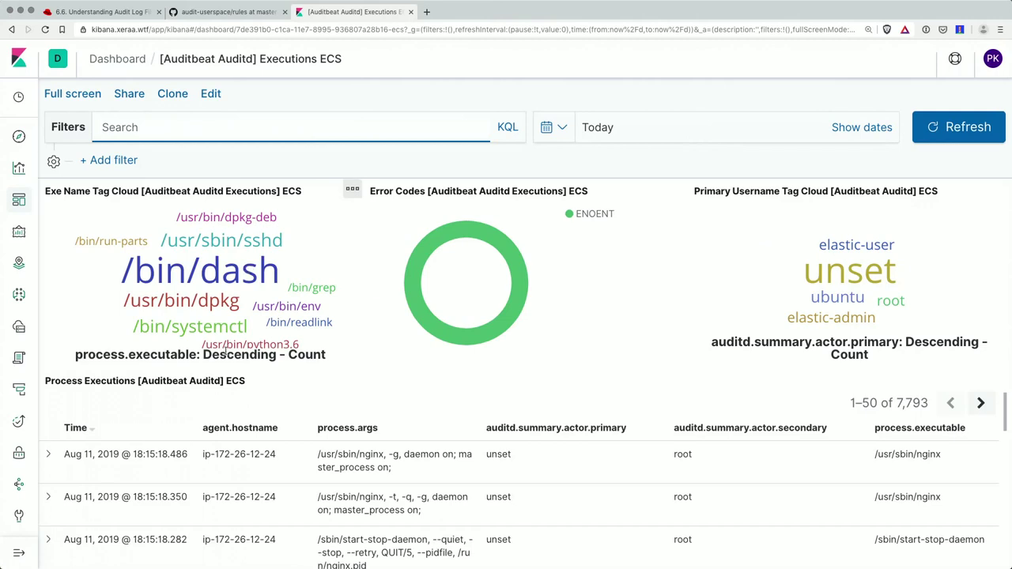
scroll(225, 353, down, 5)
scroll(228, 360, up, 6)
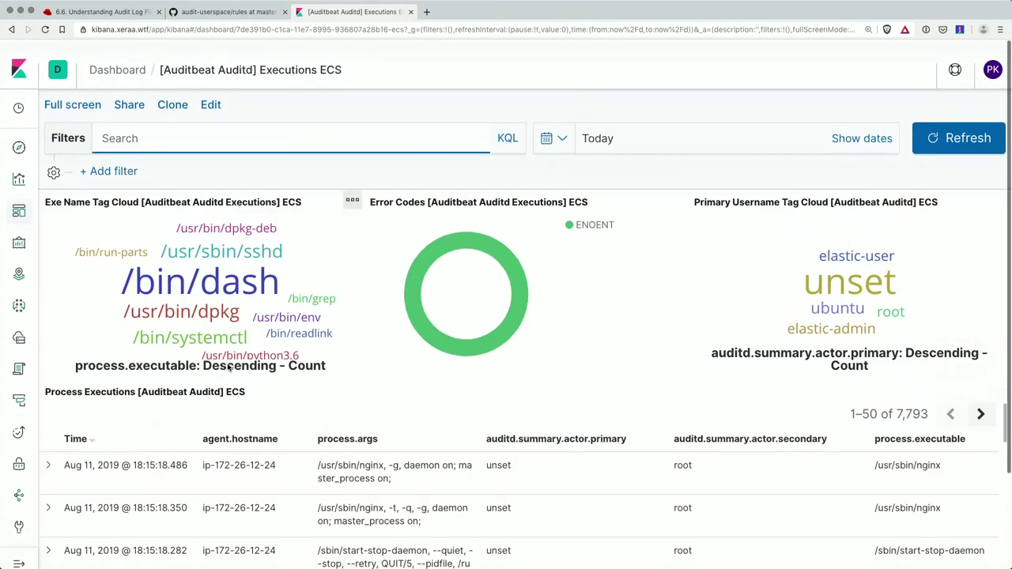
- Limit the dashboard to the last 15 minutes and executions by elastic-user
click(557, 128)
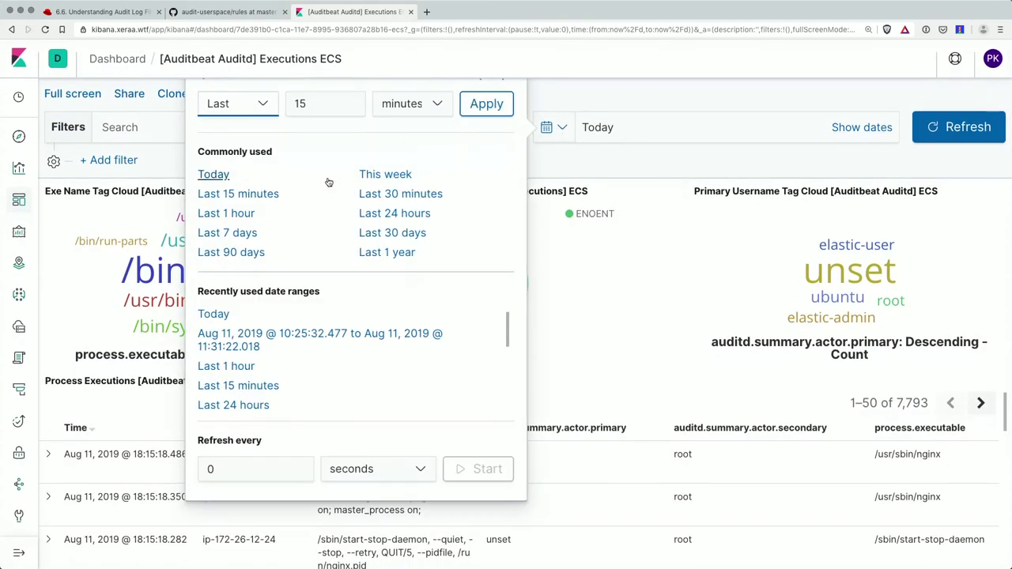
click(245, 194)
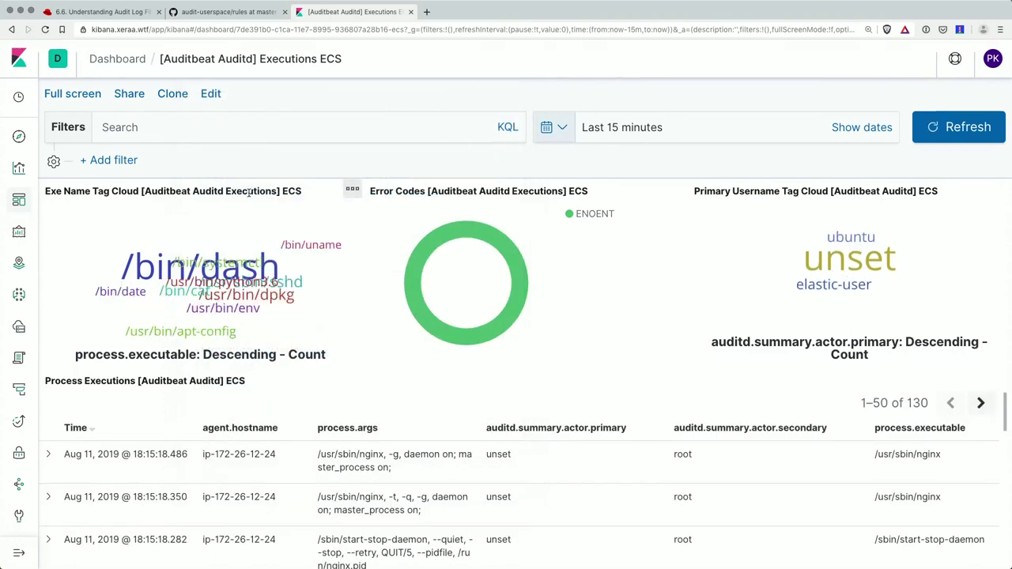
click(848, 287)
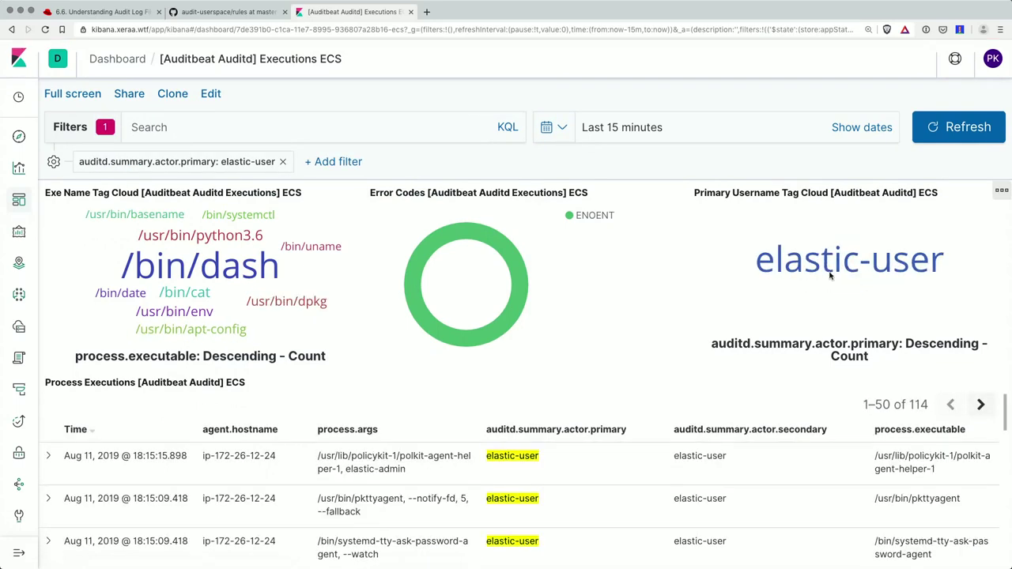
- Find the systemctl restart nginx.service execution and expand its details
scroll(718, 268, down, 3)
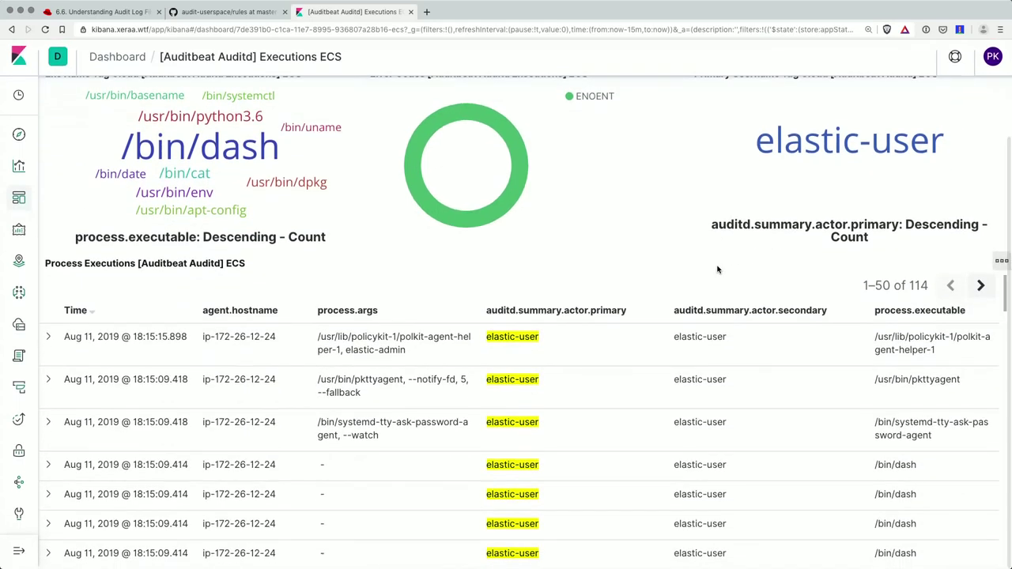
scroll(399, 403, down, 1)
scroll(399, 403, down, 5)
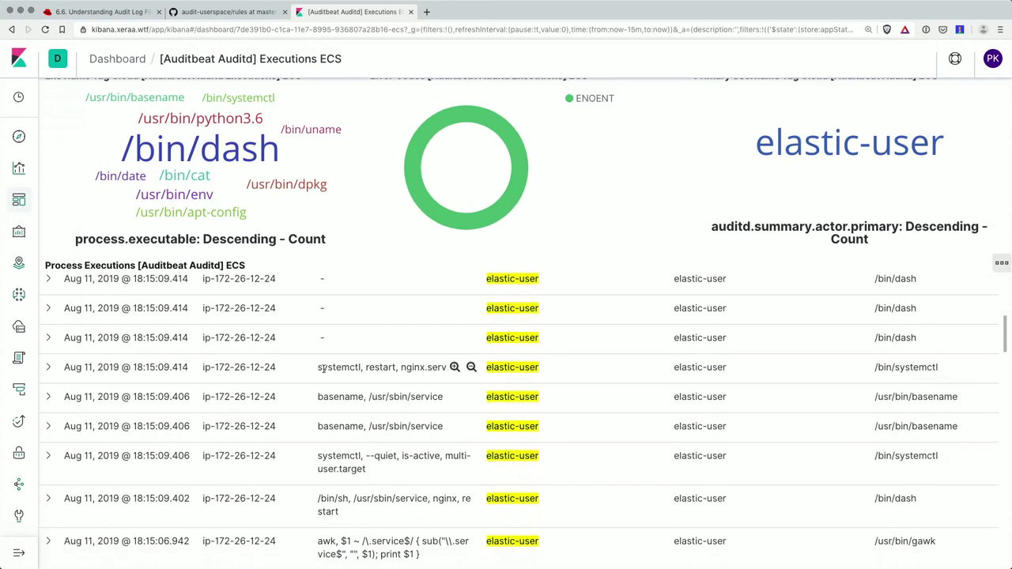
drag(318, 365, 449, 373)
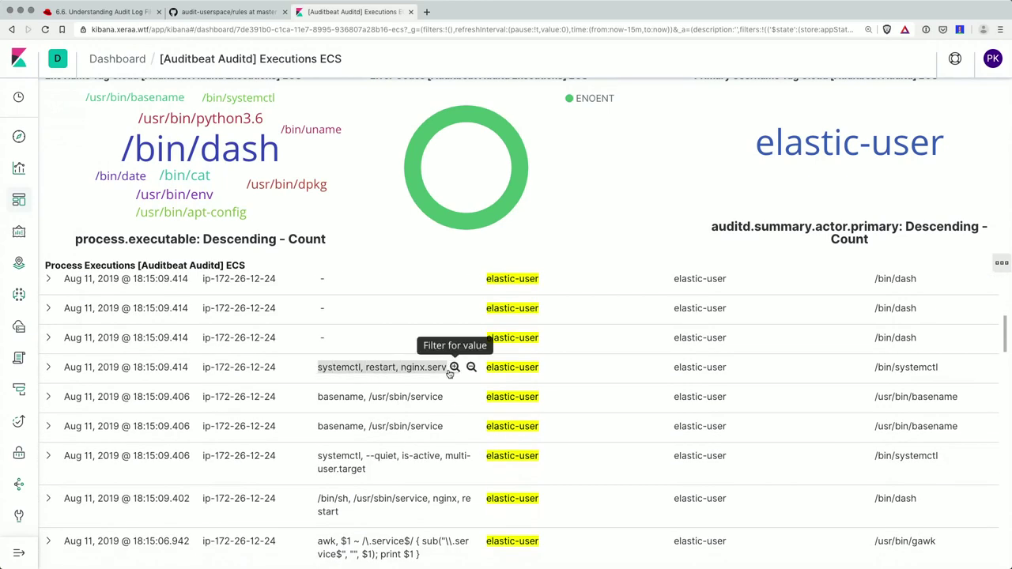
click(51, 371)
- Find the systemctl restart nginx.service event and highlight 'nginx restart' in its process title
scroll(380, 403, down, 15)
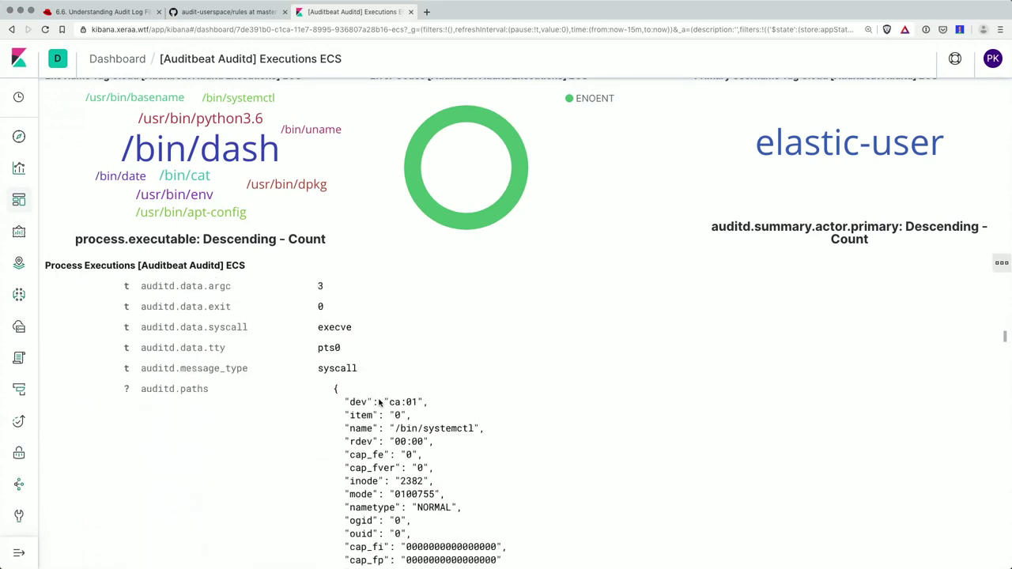
scroll(379, 403, down, 15)
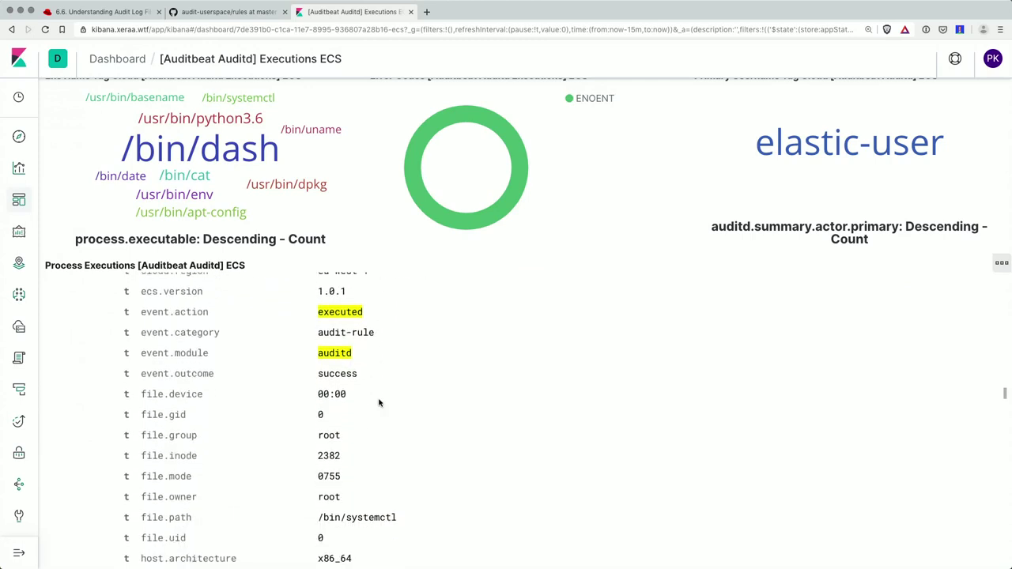
scroll(379, 403, down, 15)
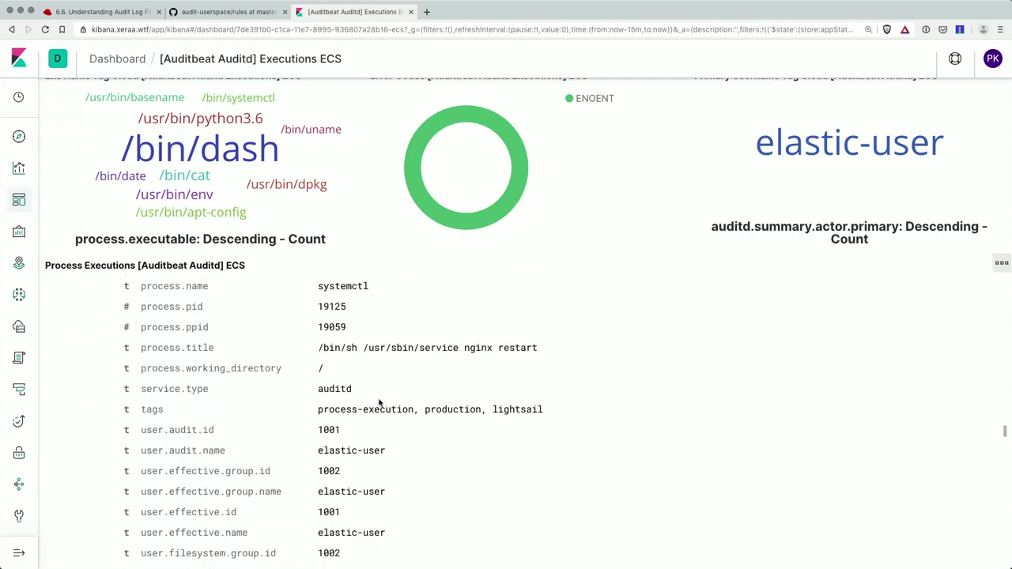
scroll(378, 403, down, 5)
scroll(379, 403, up, 6)
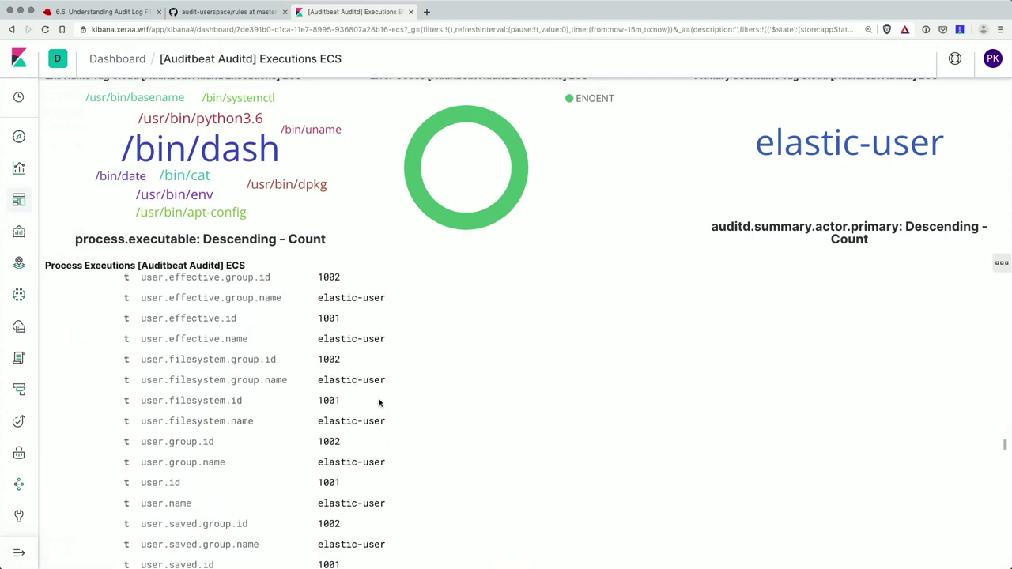
scroll(379, 404, up, 4)
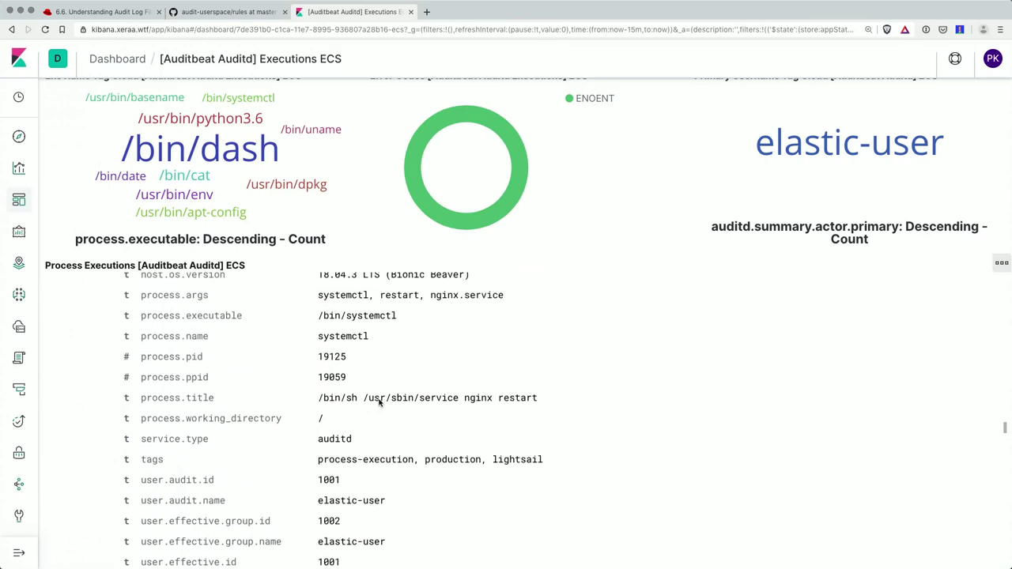
drag(357, 398, 565, 402)
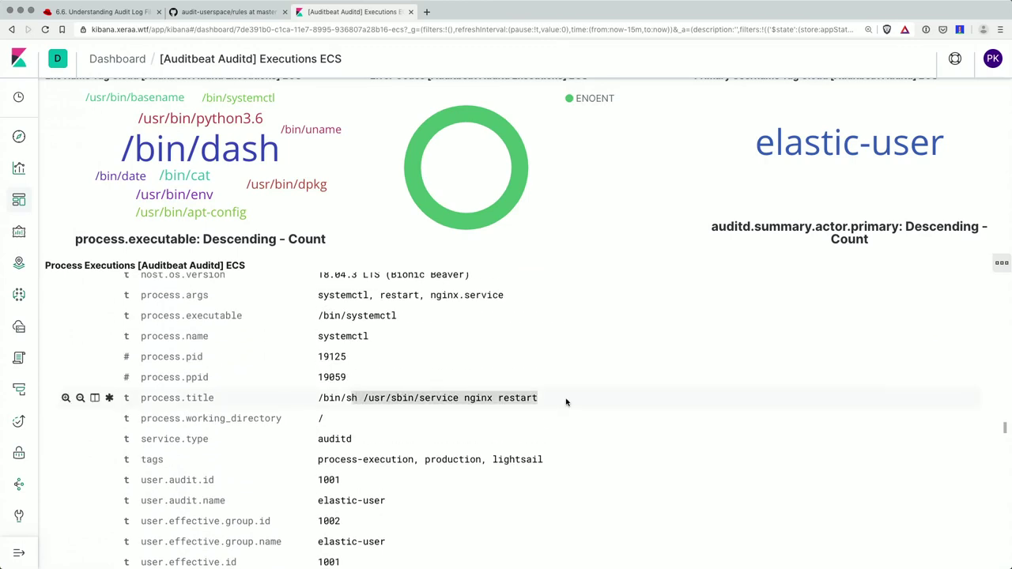
scroll(540, 397, up, 2)
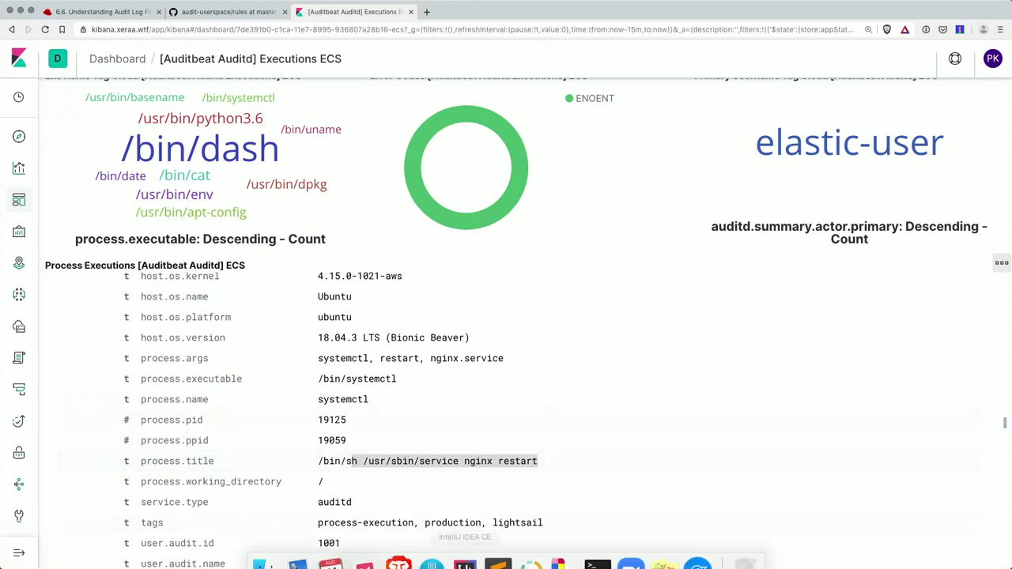
mouse_move(551, 545)
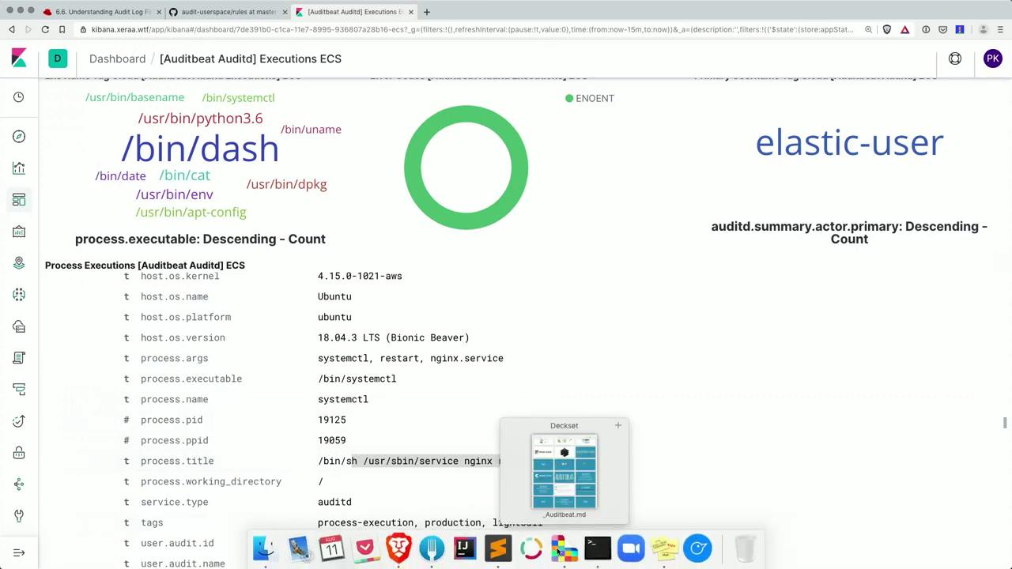
- Log out of the remote session and reconnect over ssh as elastic-admin
click(598, 547)
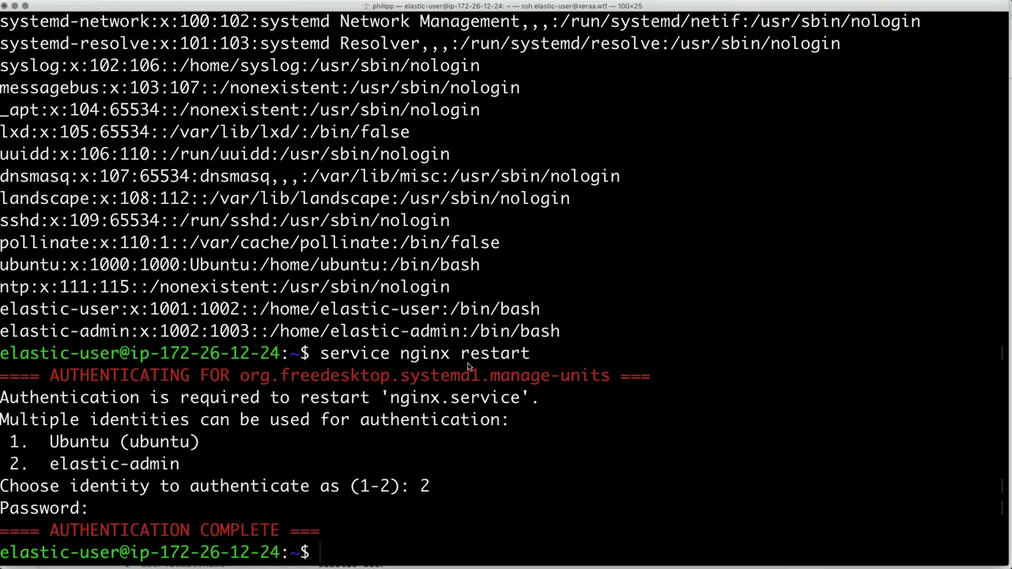
text(exit)
key(Return)
key(Up)
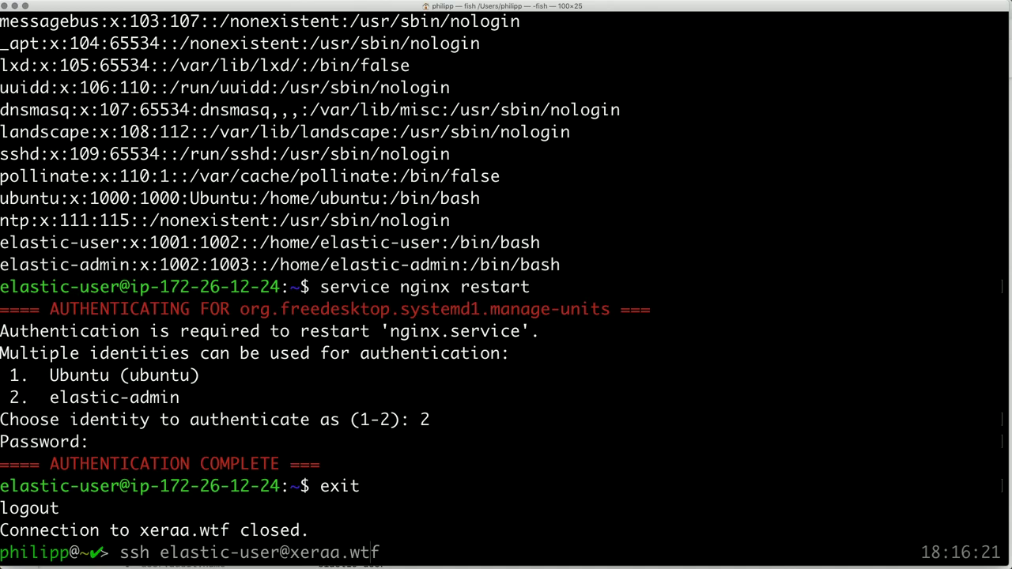
key(Left)
key(Left)
key(Left)
key(Left)
key(Left)
key(Left)
key(Left)
key(Left)
key(Left)
key(Left)
key(BackSpace)
key(BackSpace)
key(BackSpace)
key(BackSpace)
text(admin)
key(Return)
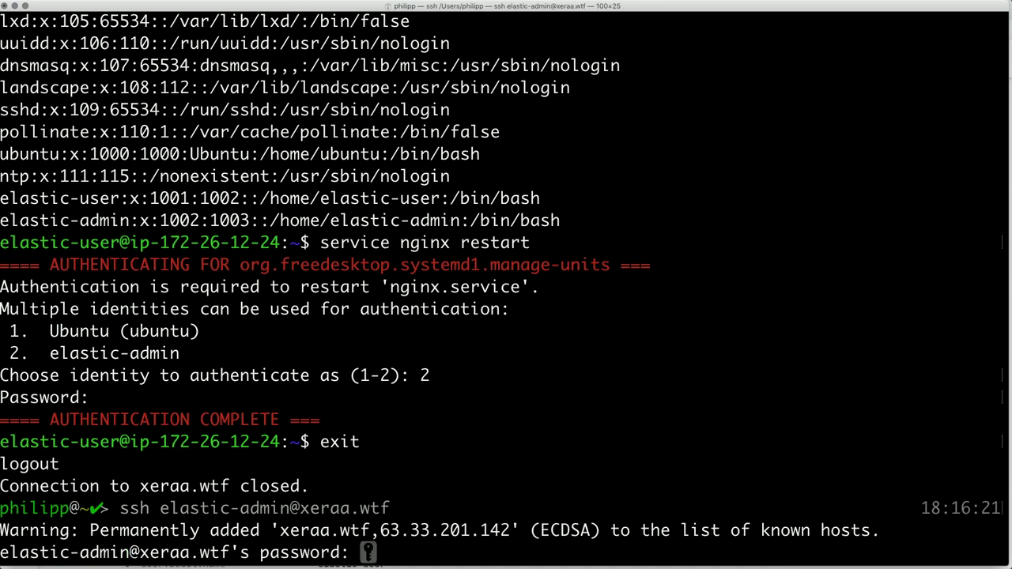
key(Return)
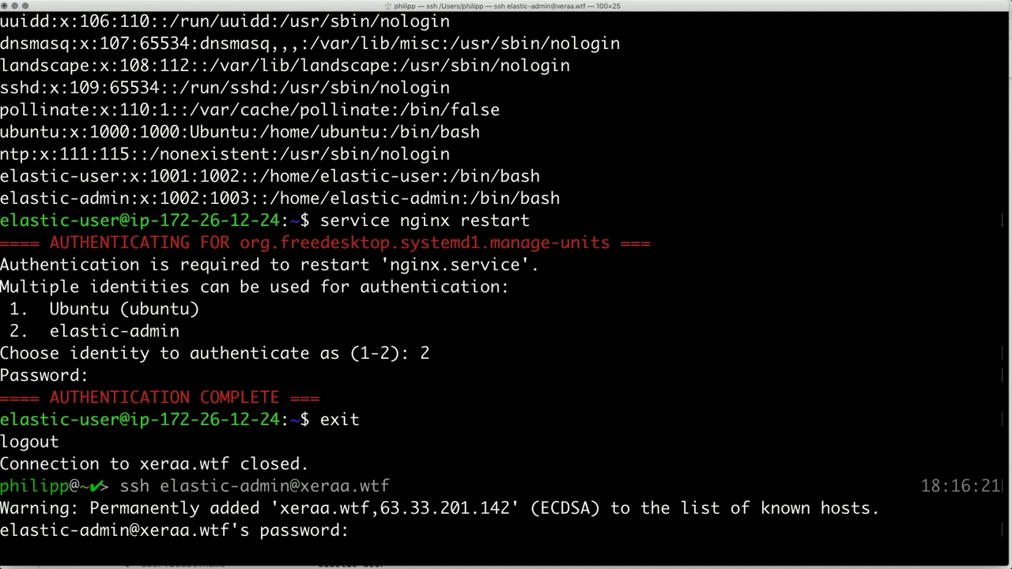
- List /home/ and then elastic-user's home directory to find secret.txt
text(ls /home/)
key(Return)
key(Up)
text(e)
key(Tab)
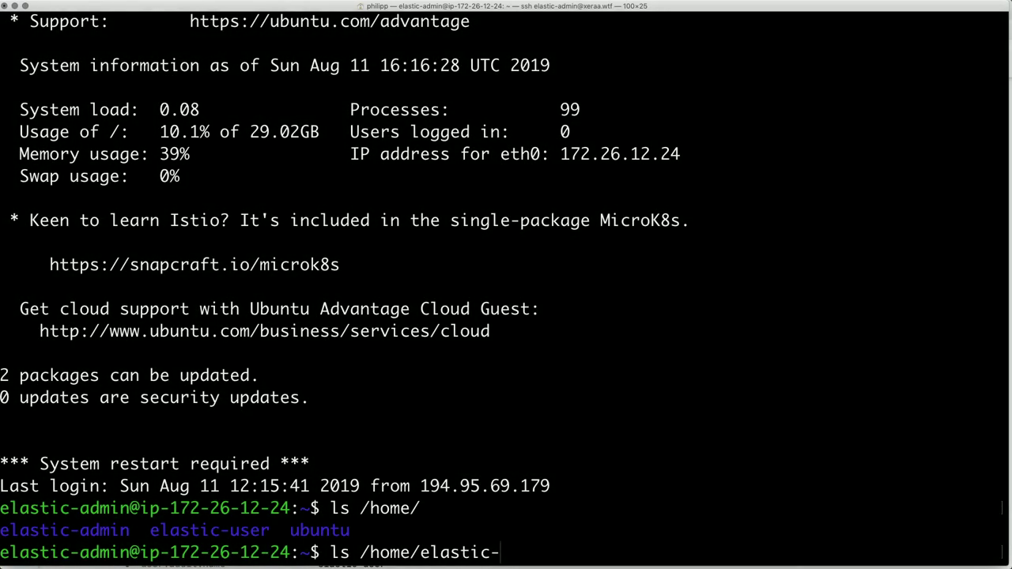
text(u)
key(Return)
key(Up)
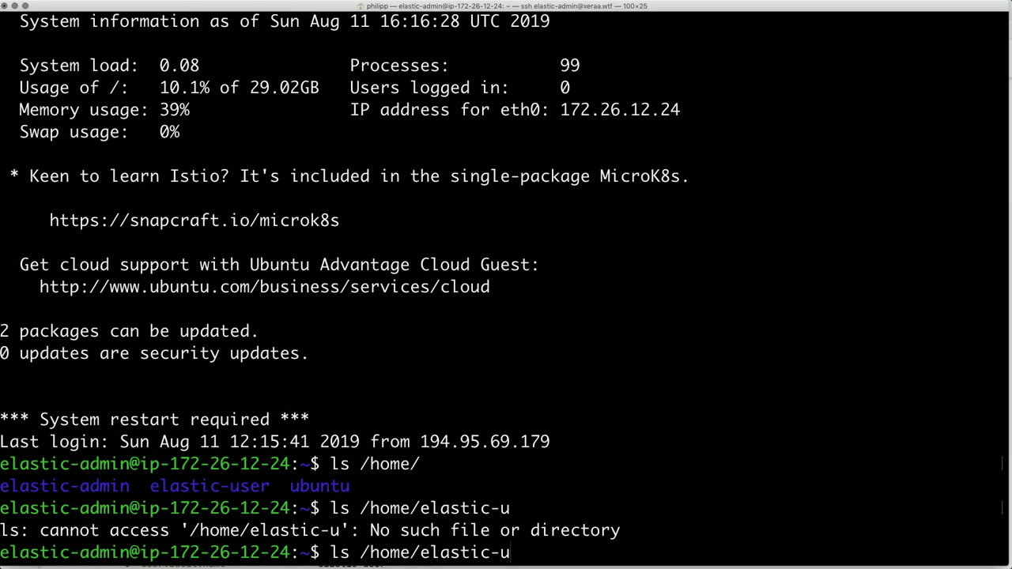
text(s)
key(Tab)
key(Return)
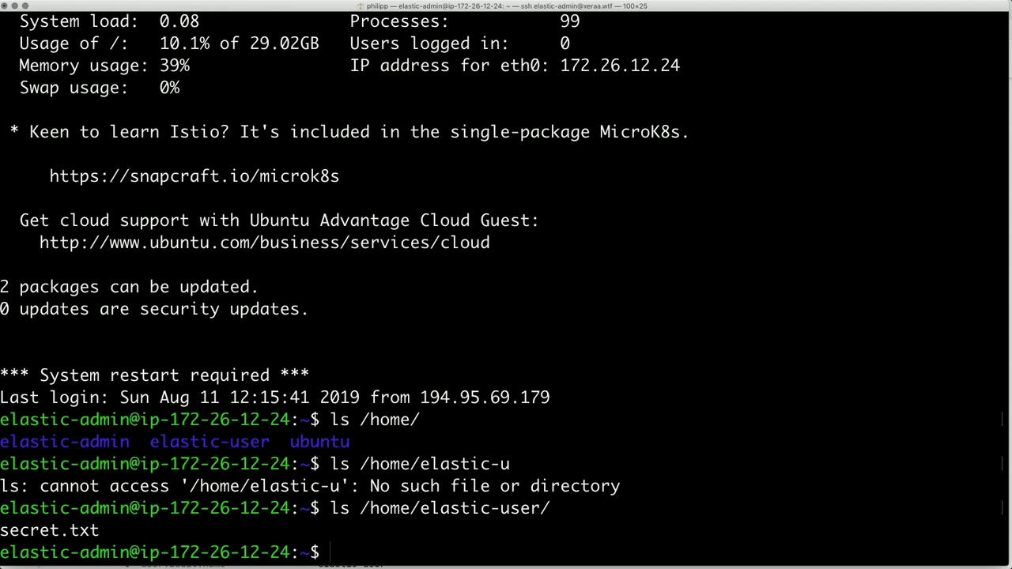
drag(104, 536, 1, 535)
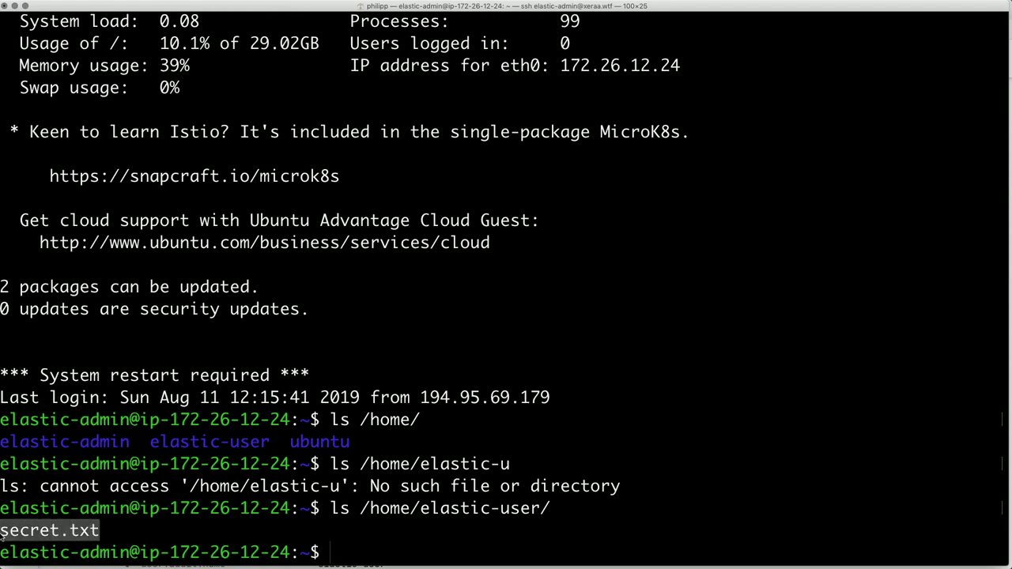
click(2, 535)
- Try cat /home/elastic-user/secret.txt, then rerun it with sudo !! to reveal the contents
text(cat /home/ela)
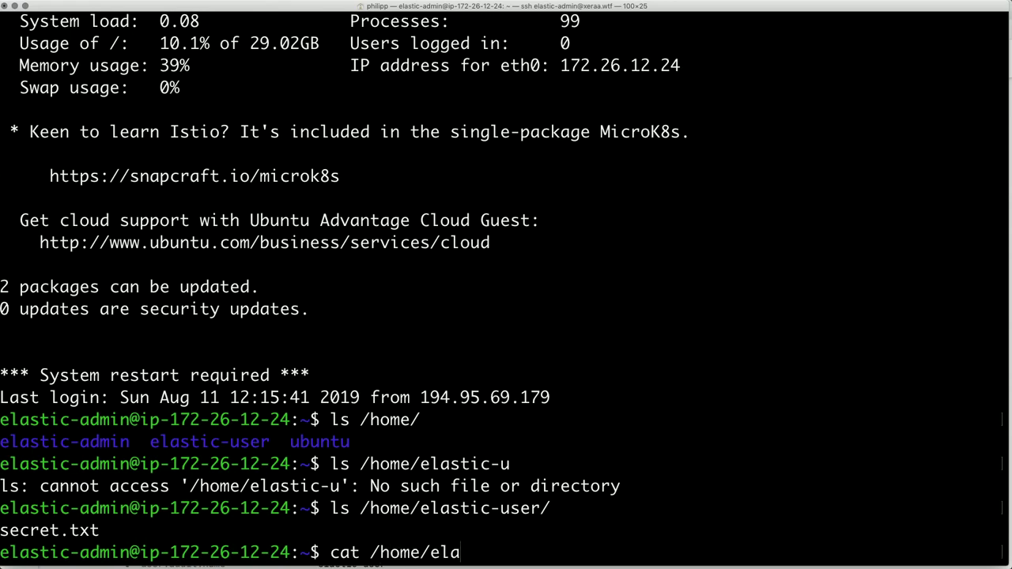
text(stic-user/)
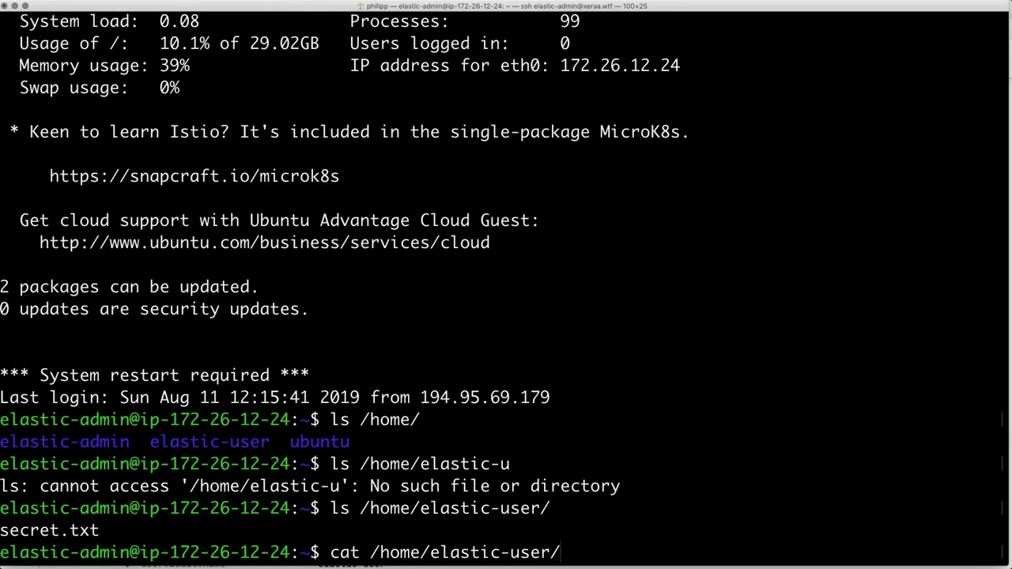
text(sec)
key(Tab)
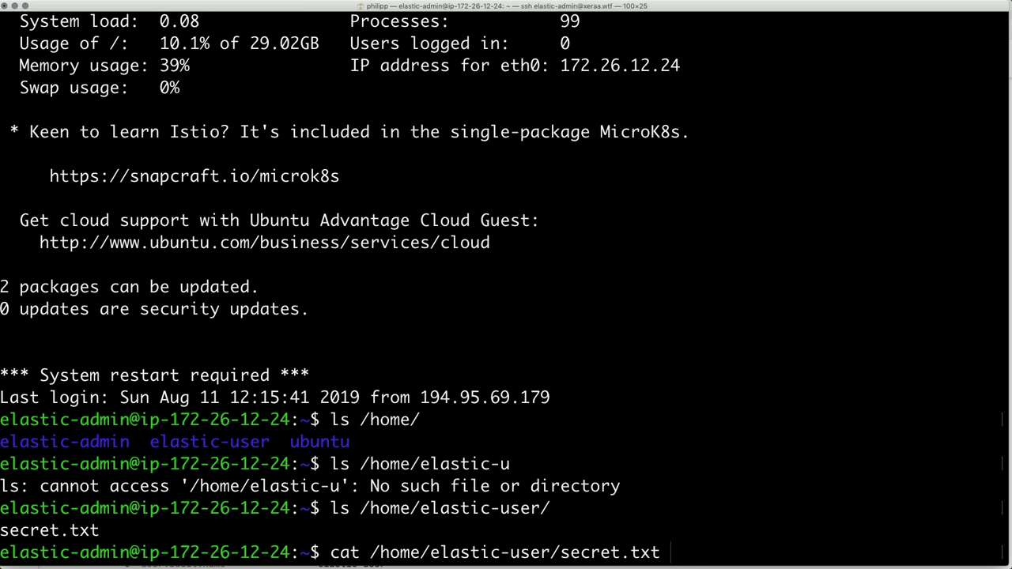
key(Return)
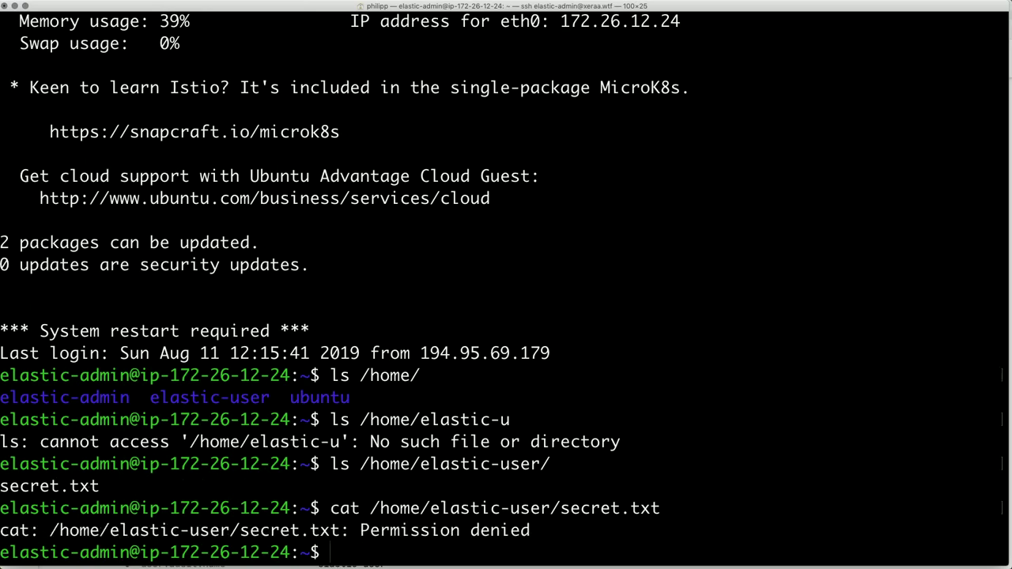
text(sudo !!)
key(Return)
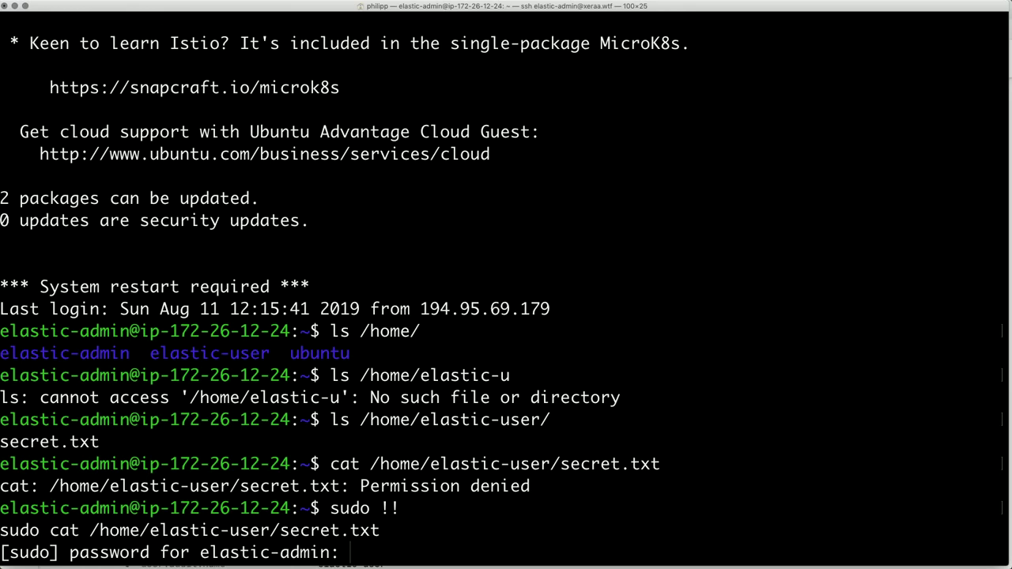
key(Return)
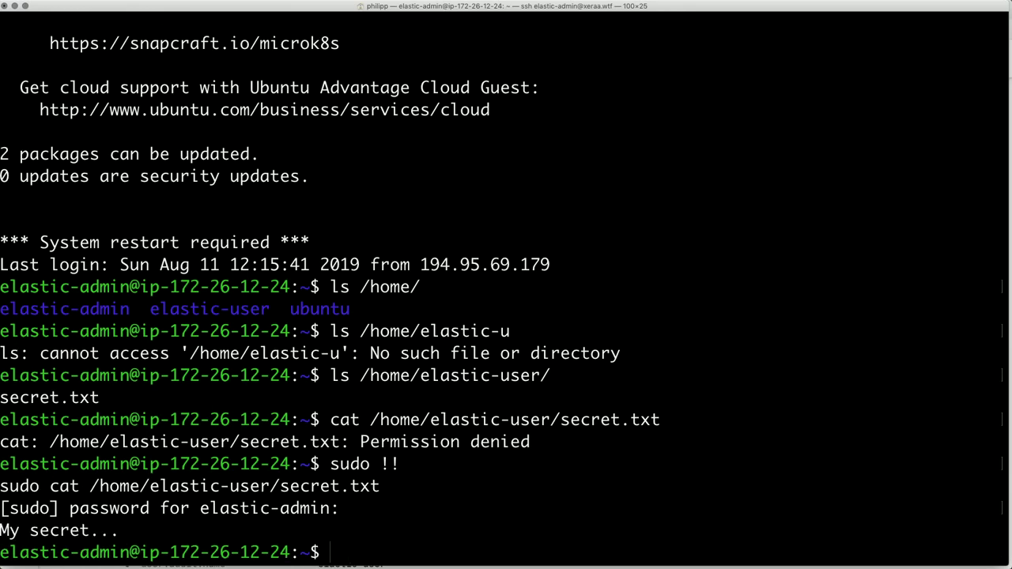
drag(121, 530, 1, 537)
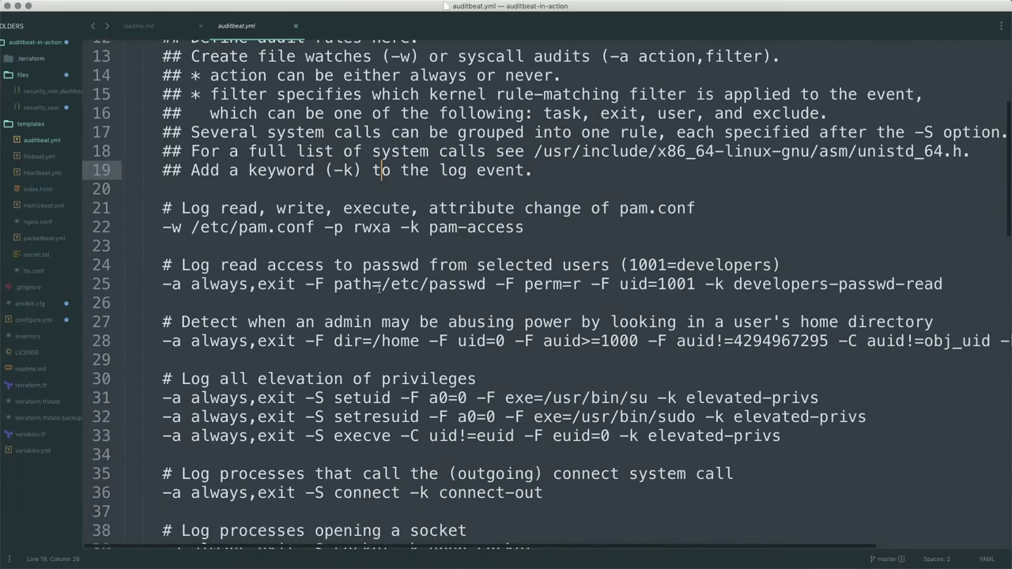
scroll(380, 287, down, 1)
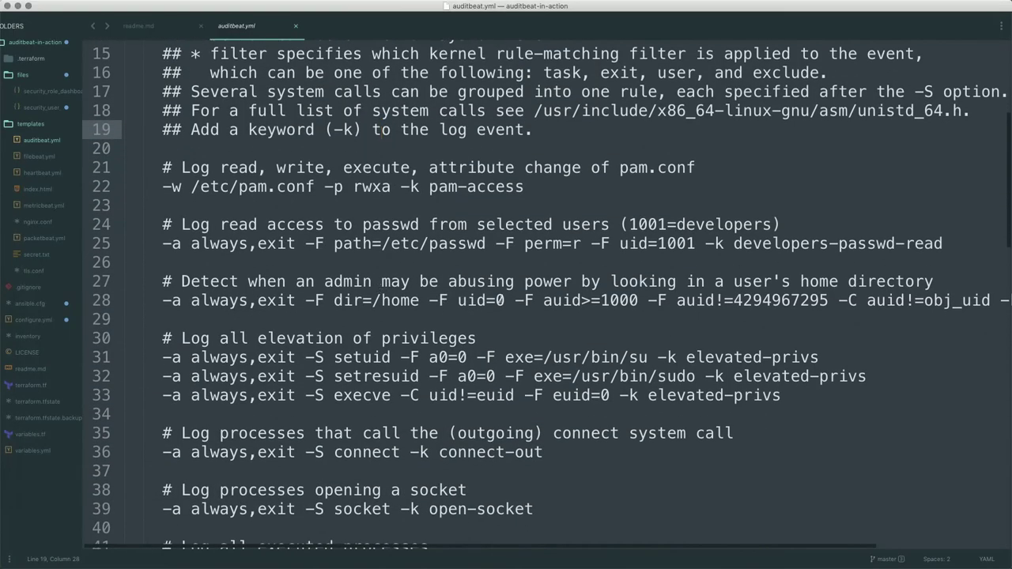
double_click(499, 301)
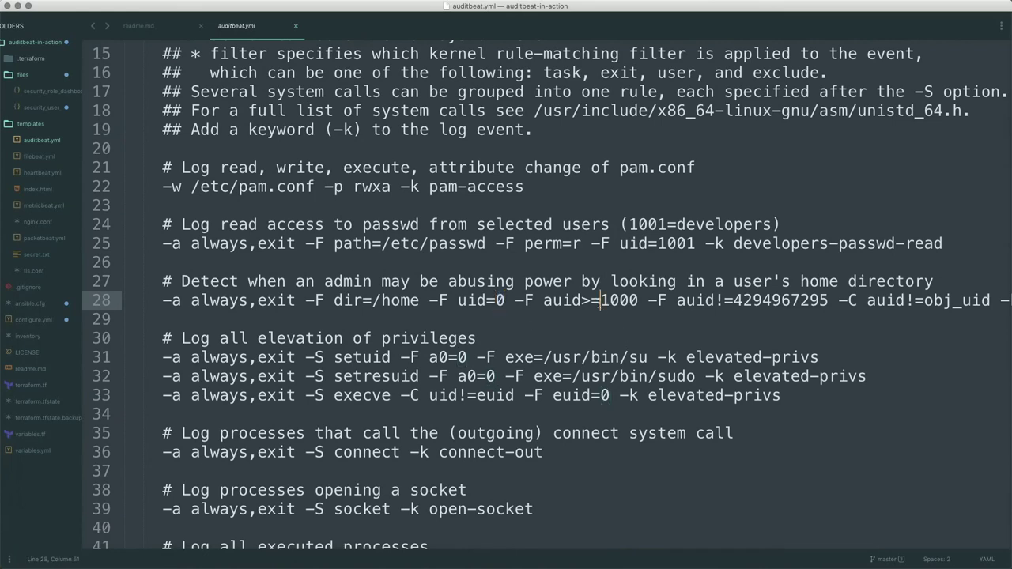
double_click(619, 300)
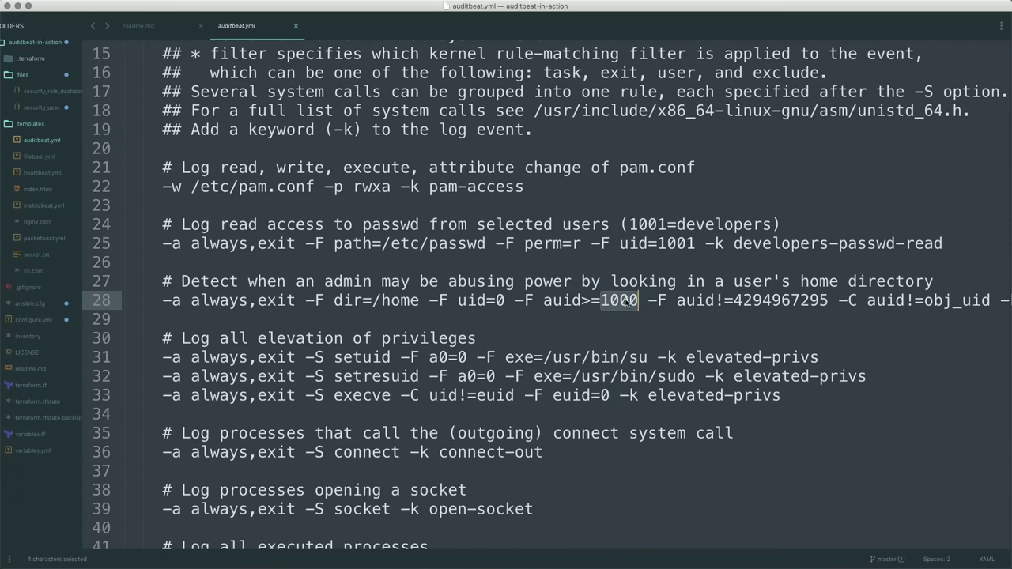
scroll(741, 307, right, 5)
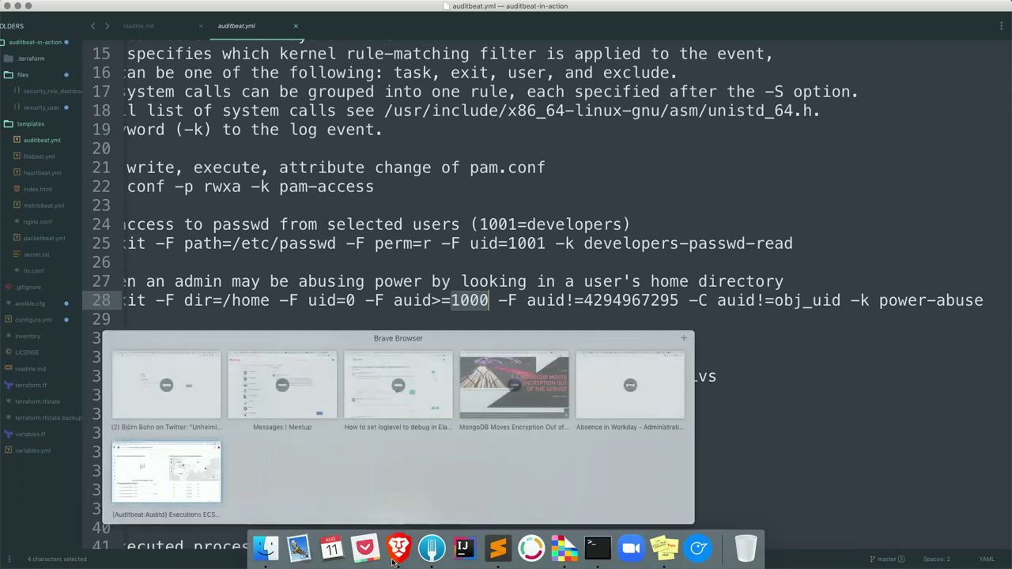
click(393, 559)
- In Discover, filter events with the query tags : "power-abuse"
click(18, 140)
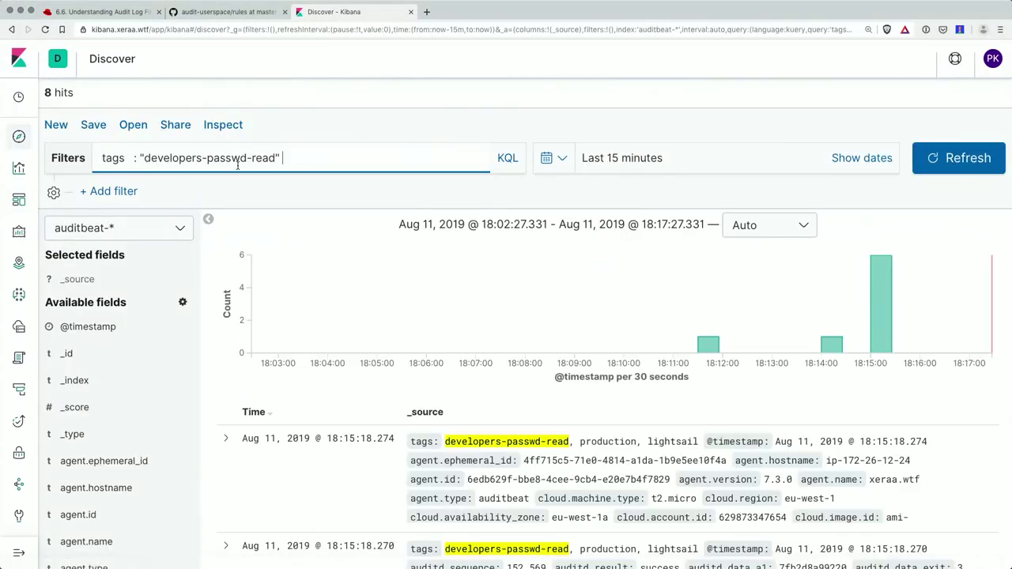
drag(140, 157, 377, 161)
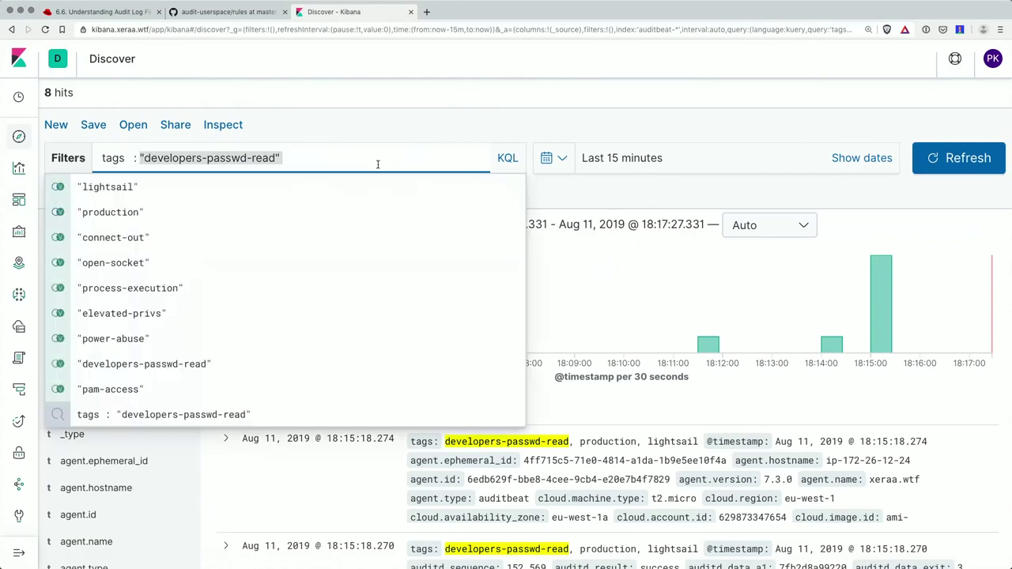
text(pow)
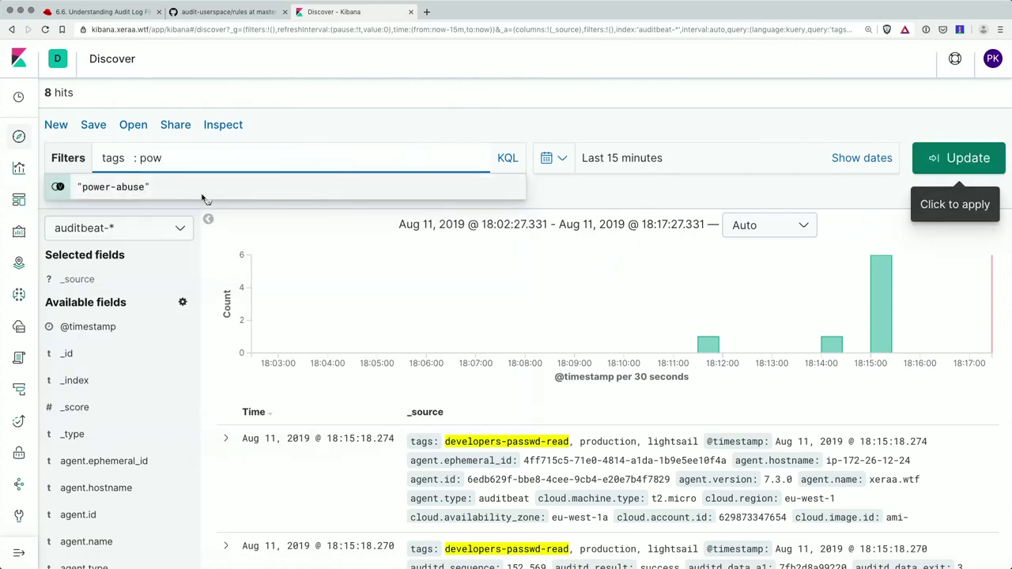
click(189, 187)
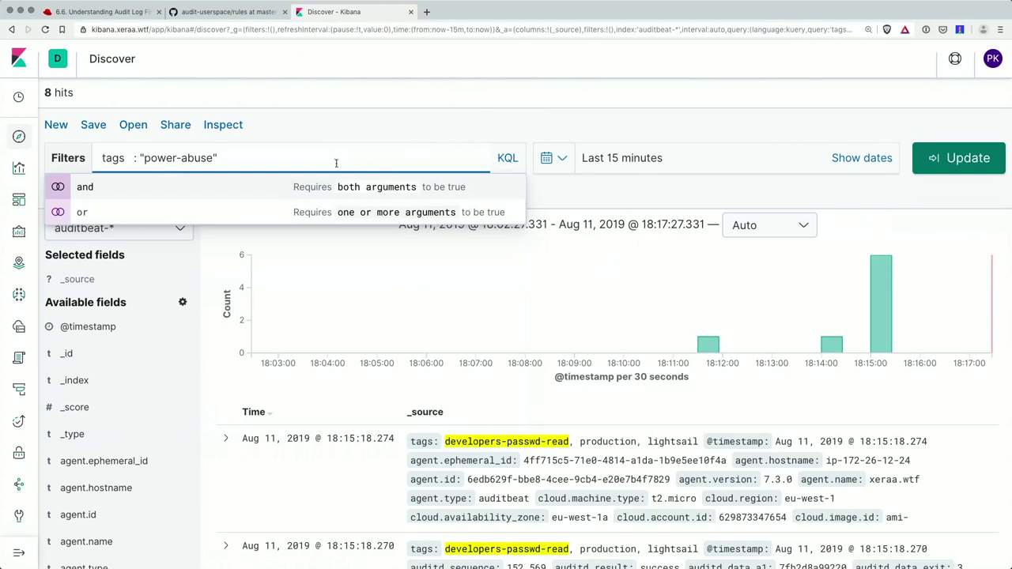
key(Return)
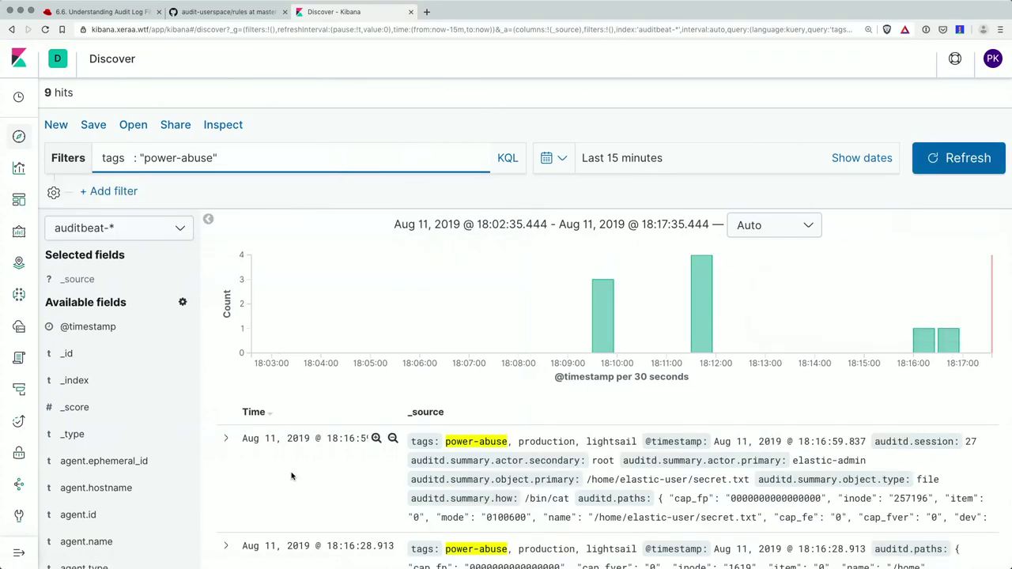
- Expand the first hit and highlight the sudo cat secret.txt command in process.title
click(226, 438)
scroll(412, 424, down, 10)
scroll(412, 425, down, 15)
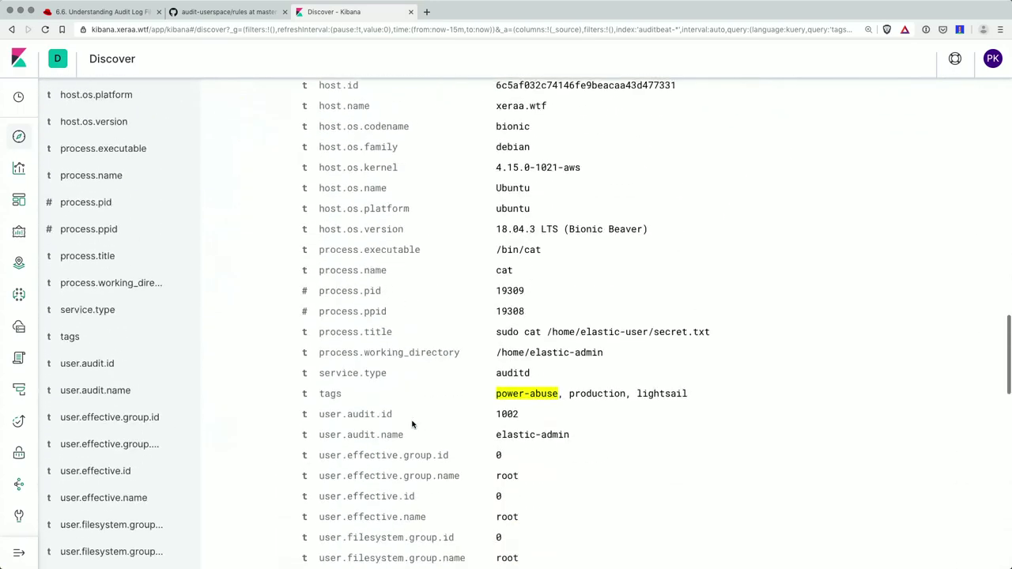
scroll(412, 425, down, 7)
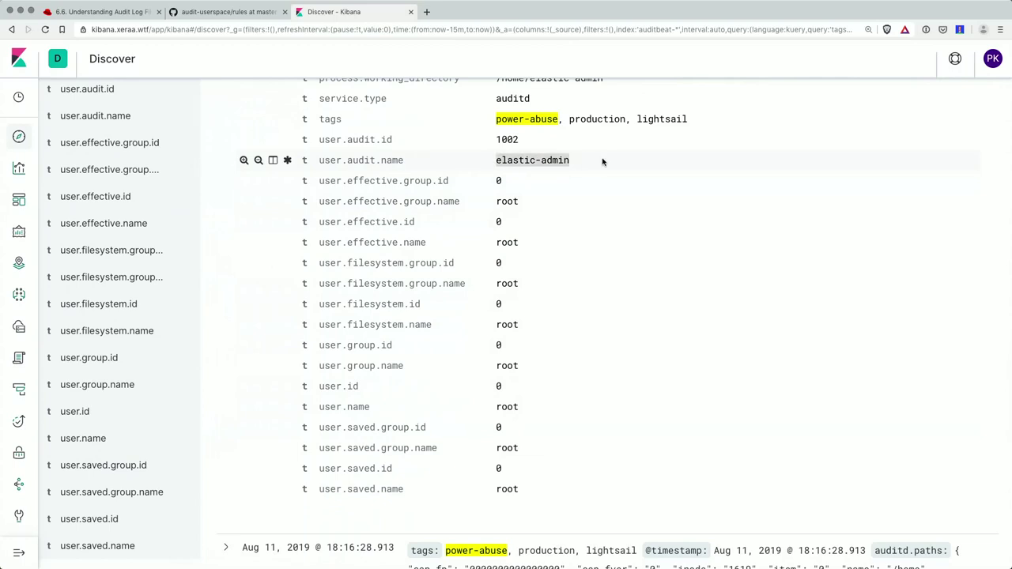
scroll(603, 162, up, 5)
drag(497, 358, 716, 361)
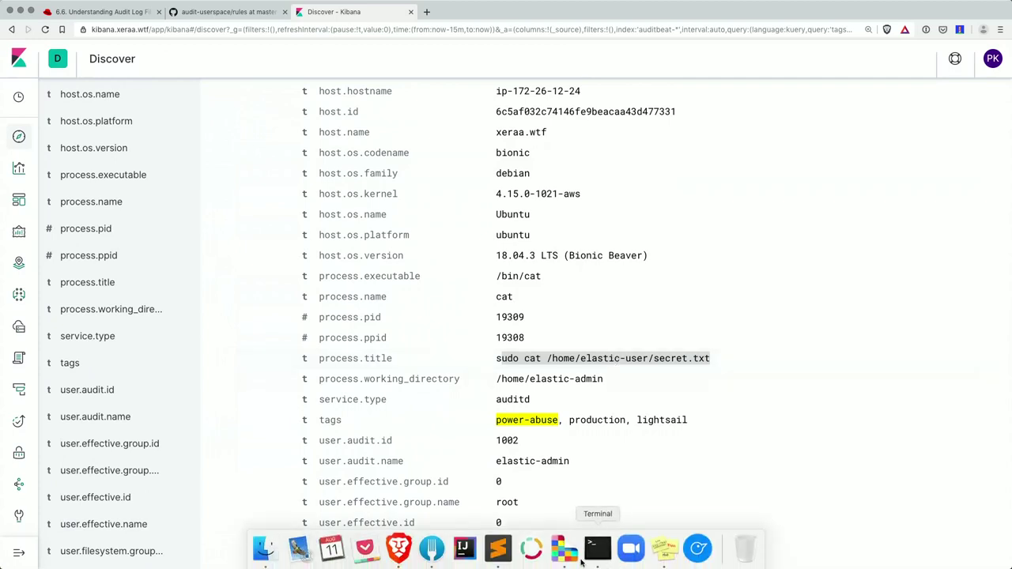
- Start a netcat listener with nc -l 1025 in the admin's terminal session
mouse_move(607, 564)
click(480, 472)
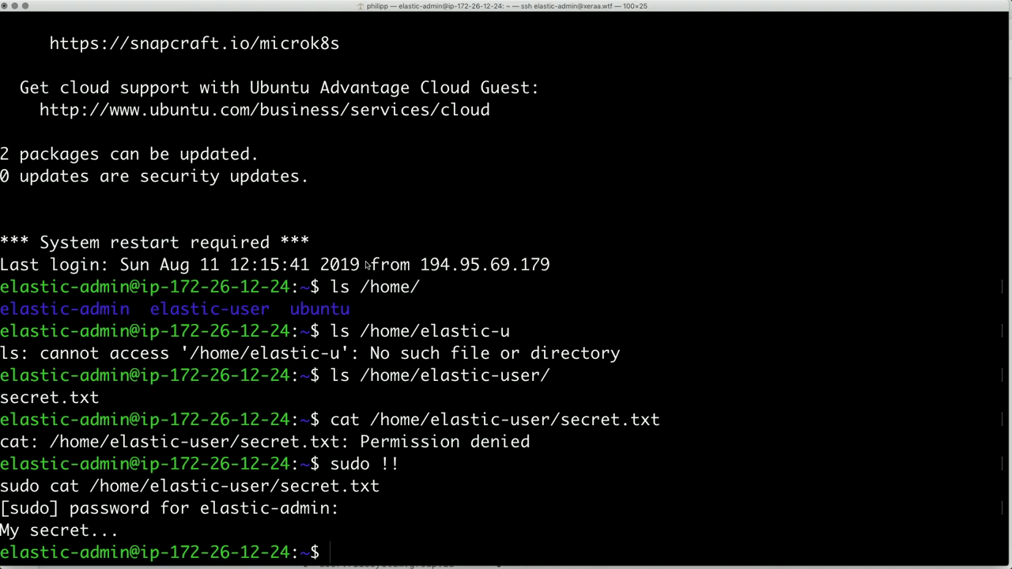
text(ncnc -l )
text(1025)
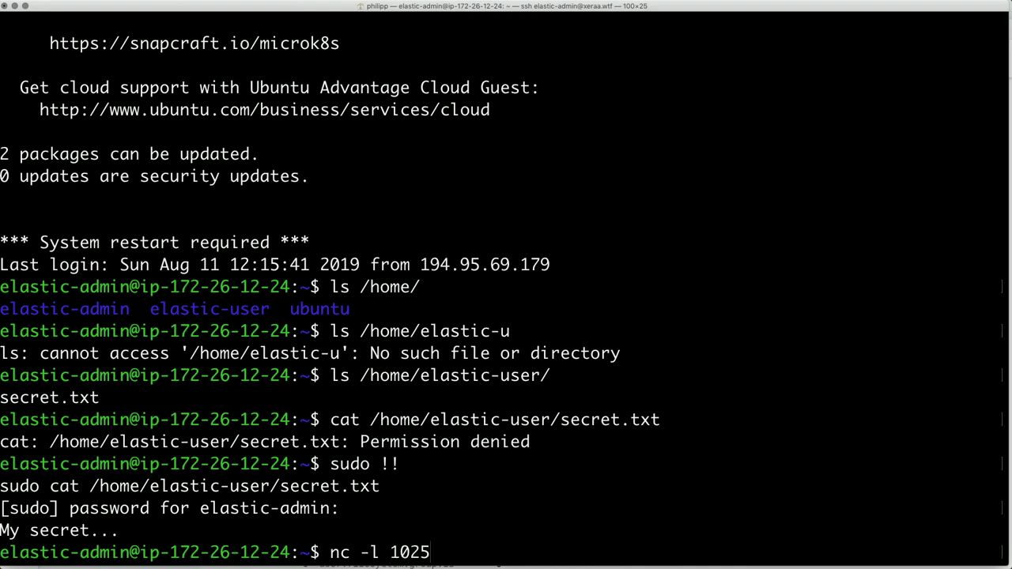
key(Return)
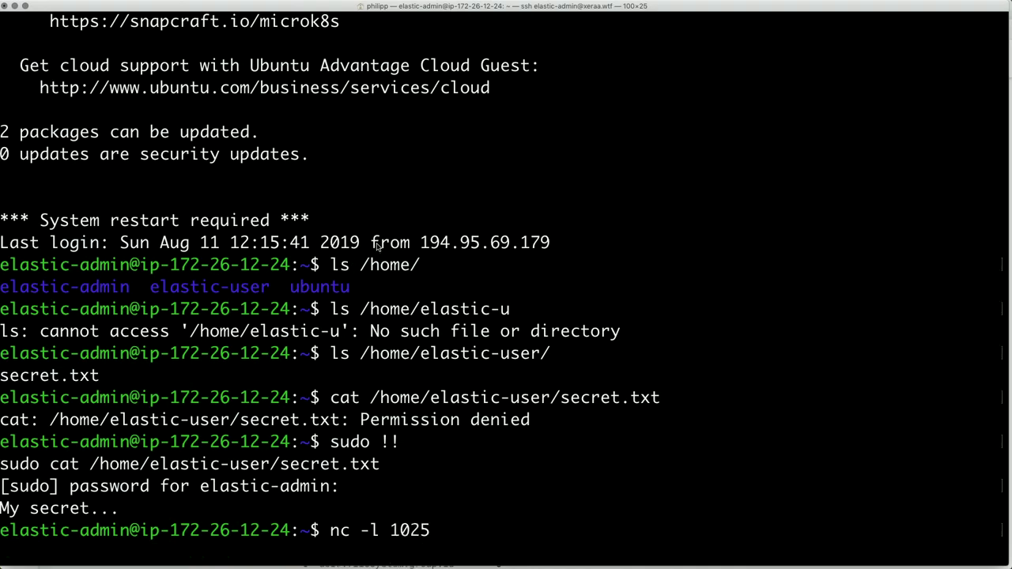
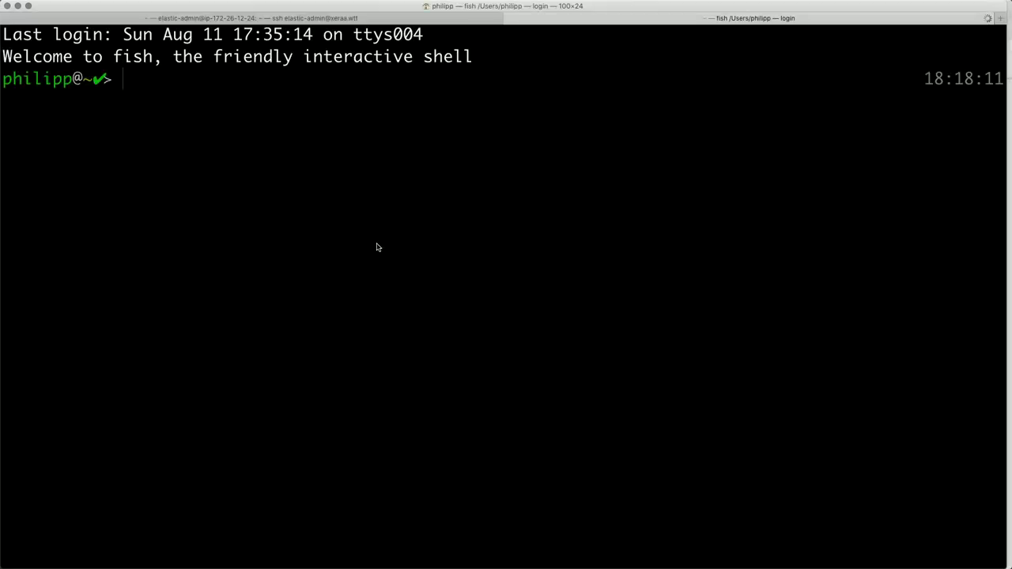
- Telnet to xeraa.wtf on port 1025 and send the line 'hello'
text(telnet)
key(Right)
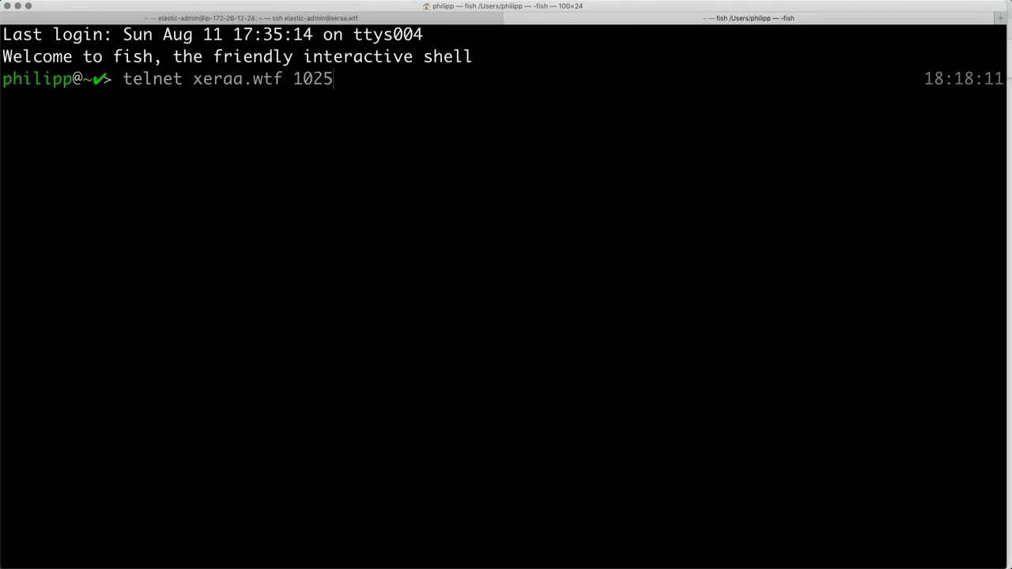
key(Return)
text(hello)
key(Return)
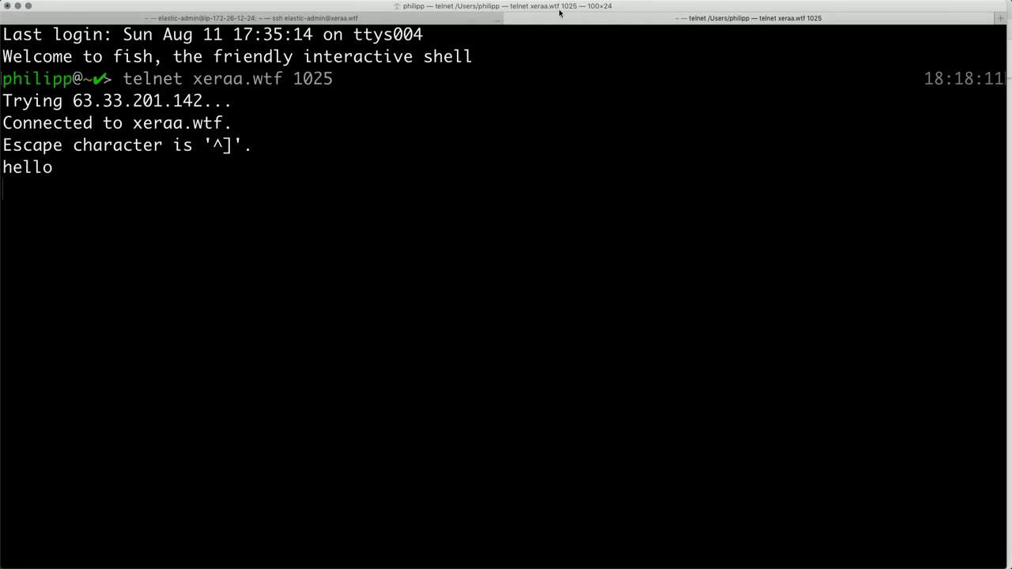
- Check the server's ssh session, then send 'test' over the telnet connection
click(431, 22)
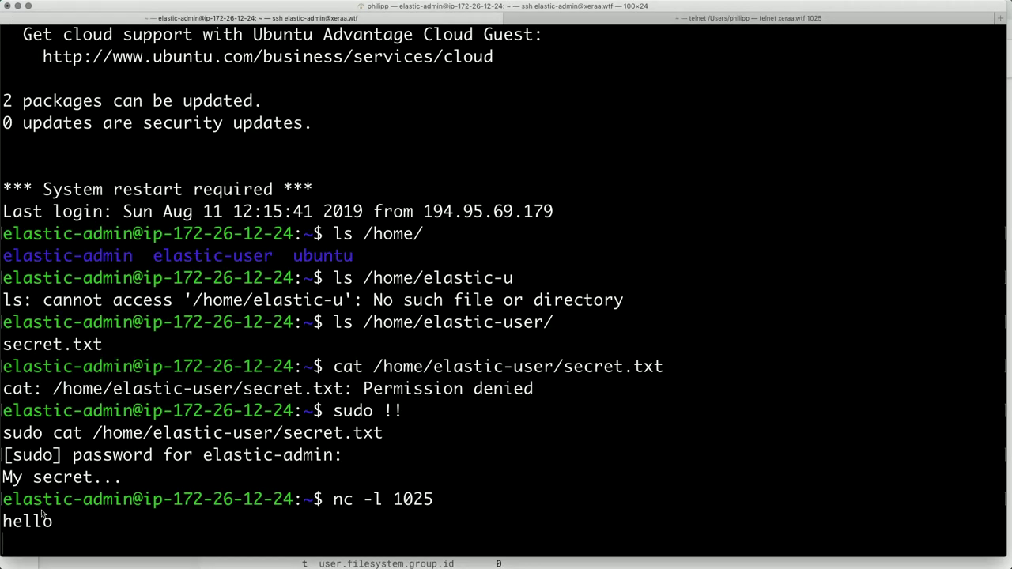
click(763, 18)
text(test)
key(Return)
- Show the ssh tab's nc -l 1025 output, then bring up Kibana's Auditd Executions dashboard
click(458, 19)
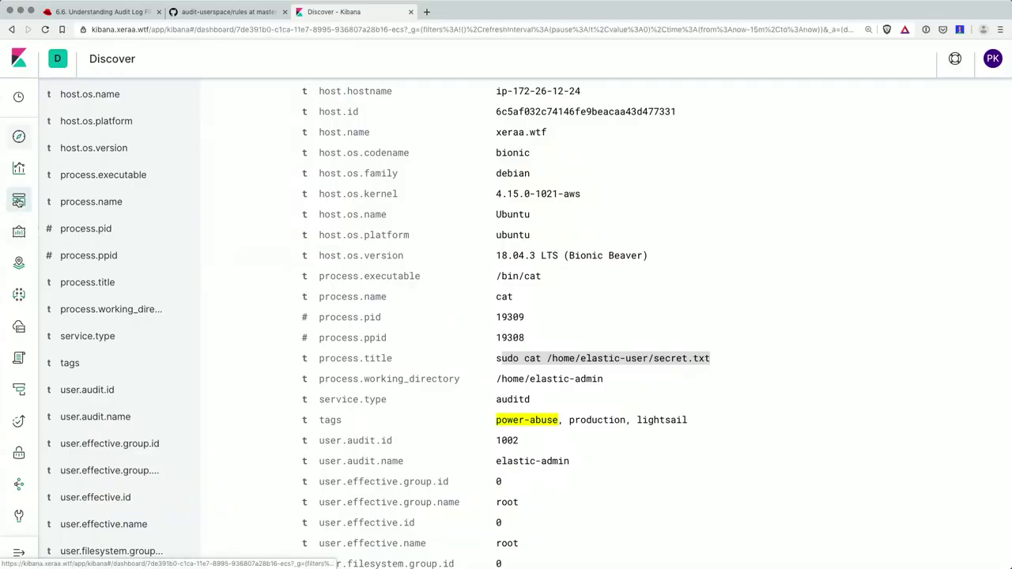
click(18, 202)
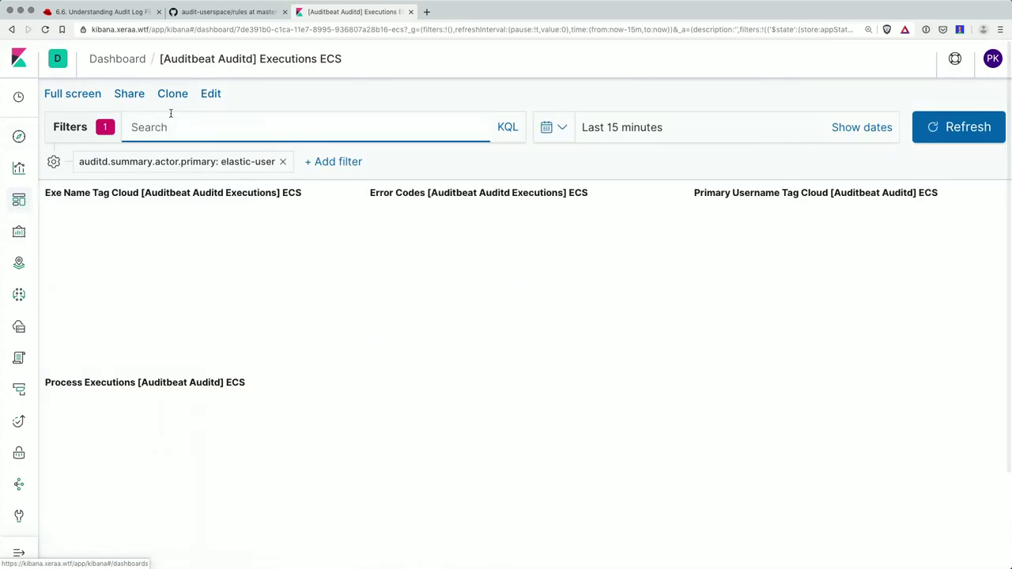
- Drop the elastic-user filter and open [Auditbeat Auditd] Sockets ECS via an 'auditd' dashboard search
click(283, 162)
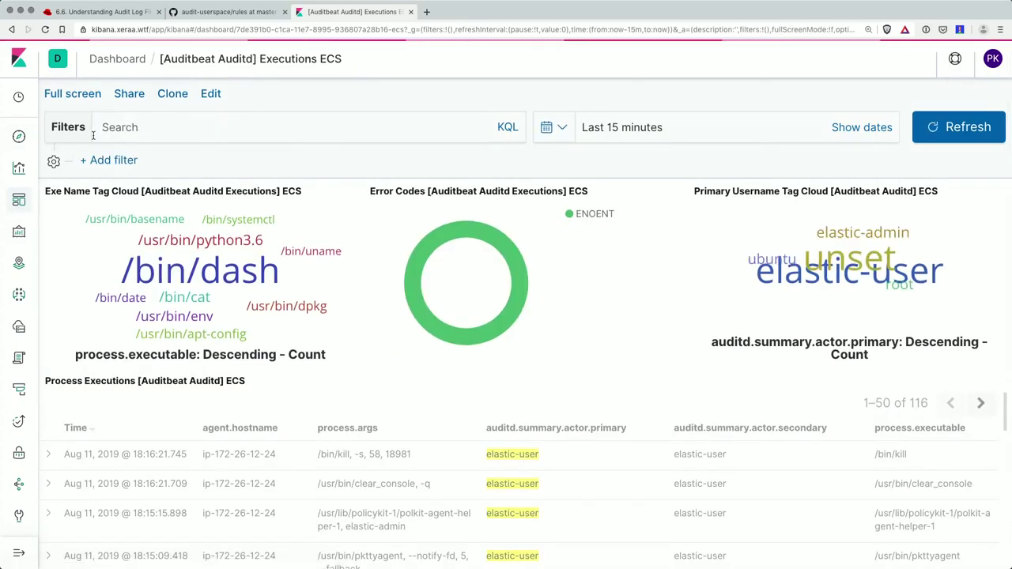
click(18, 203)
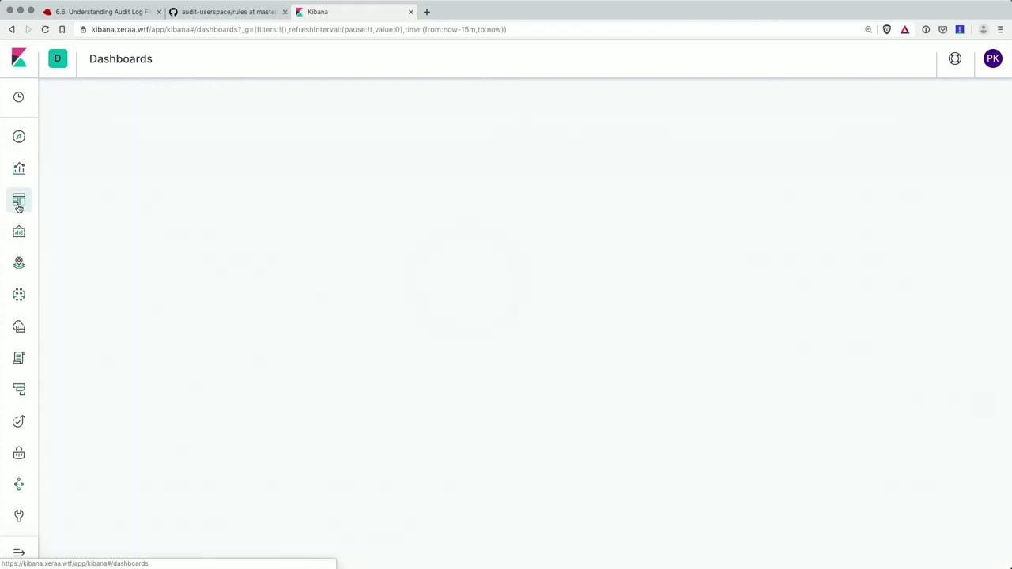
click(266, 184)
text(auditd)
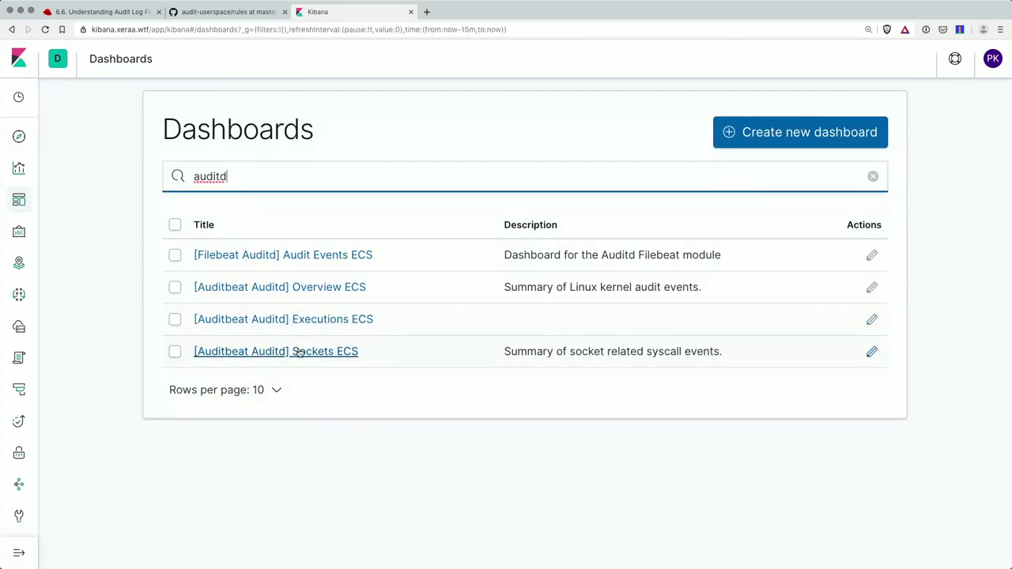
click(298, 351)
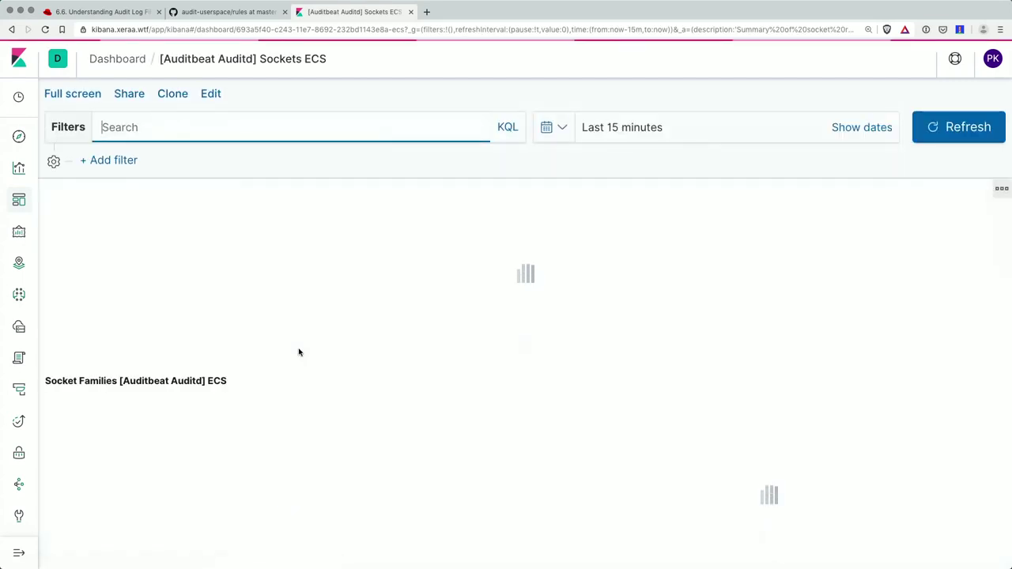
- Scroll the Sockets dashboard and highlight the Kibana host name in the address bar
scroll(297, 348, down, 1)
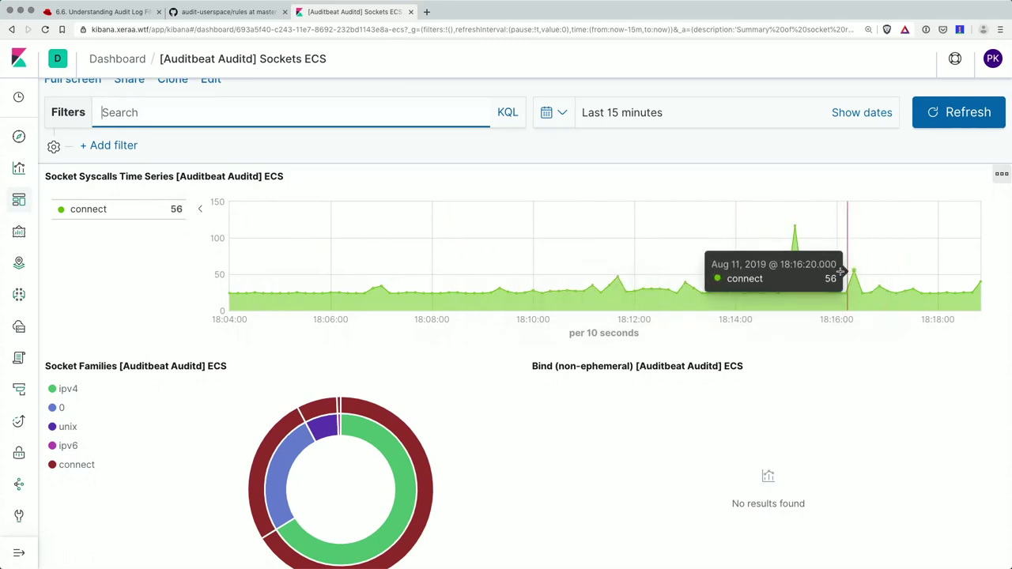
scroll(840, 273, down, 1)
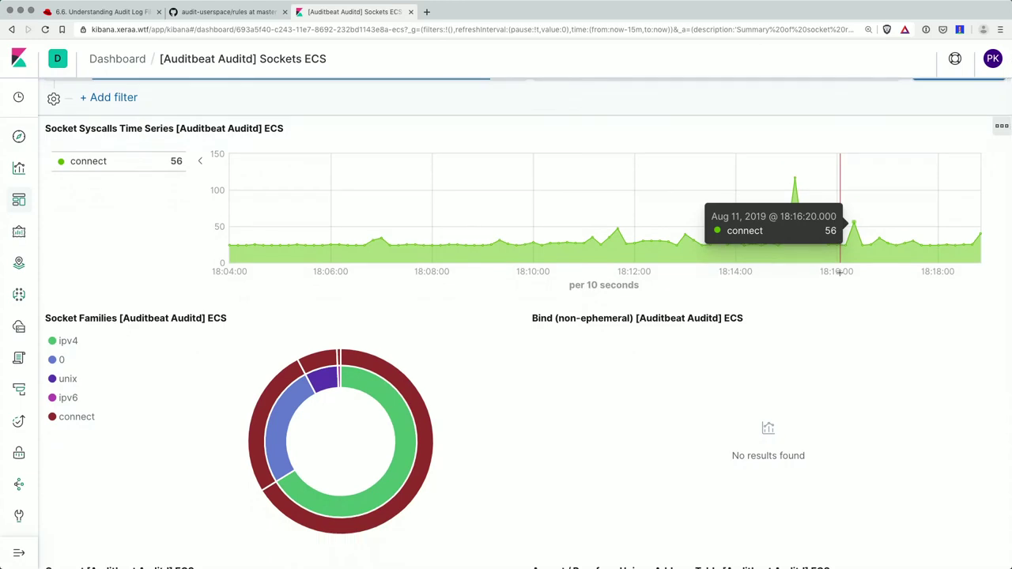
click(95, 30)
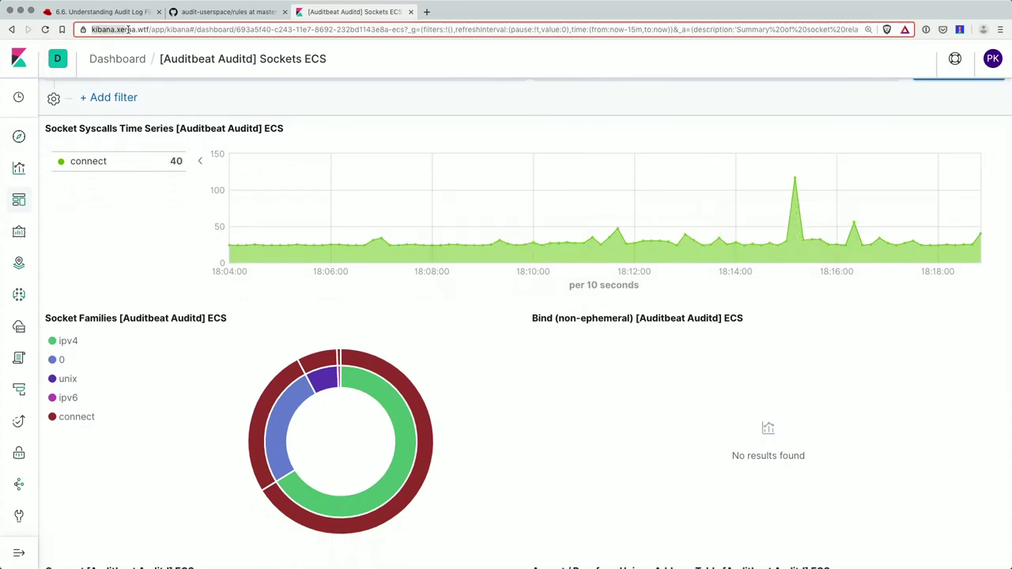
double_click(148, 30)
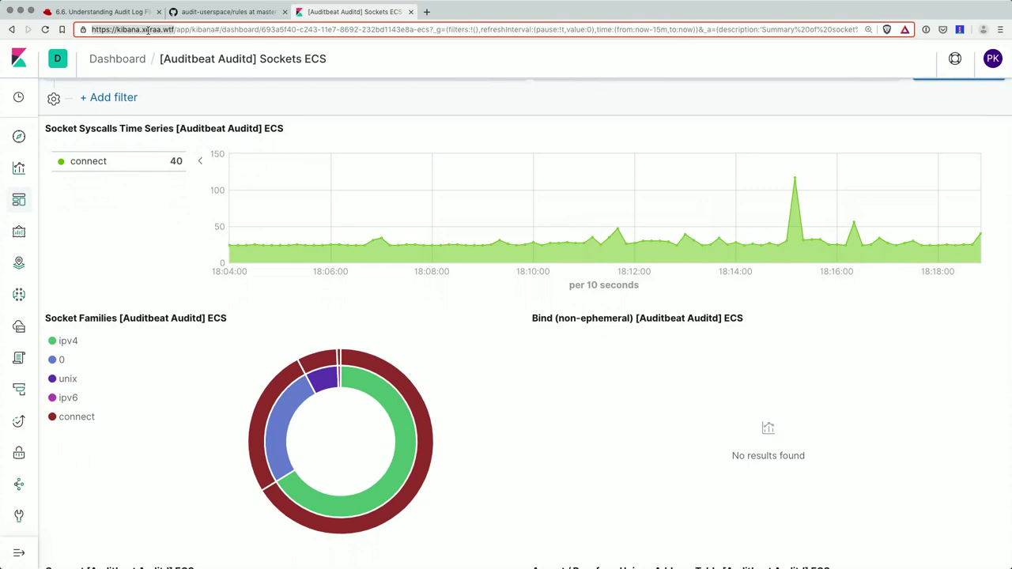
- Review the heartbeat and nginx connections, paging to page 2 of the Connect table
scroll(324, 266, down, 5)
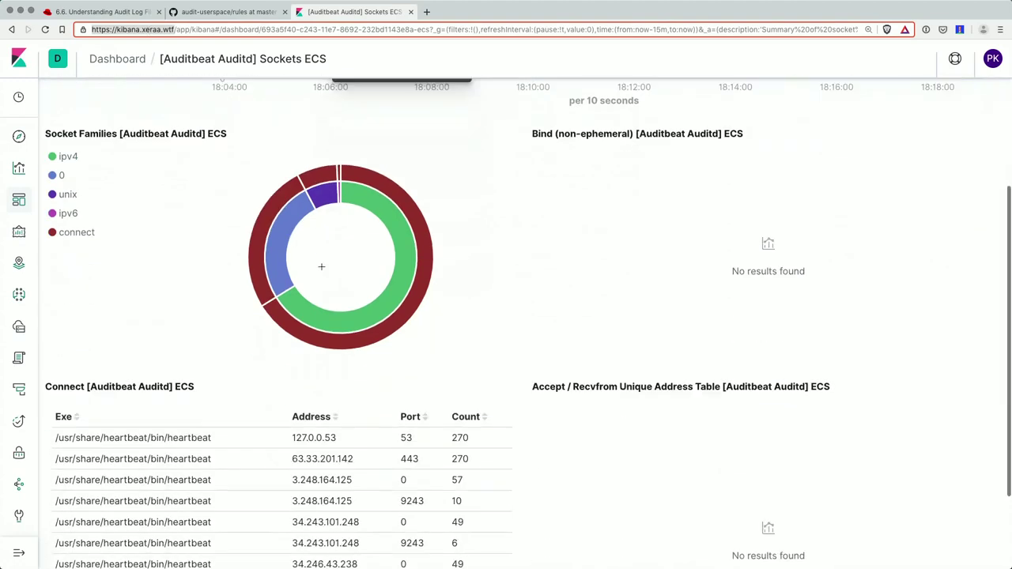
scroll(372, 372, down, 2)
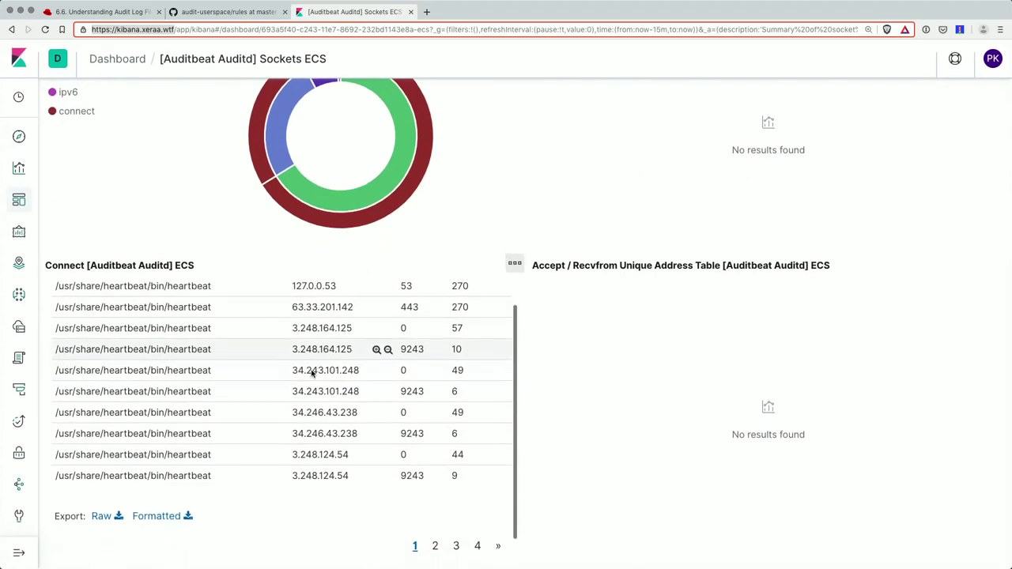
scroll(366, 328, up, 2)
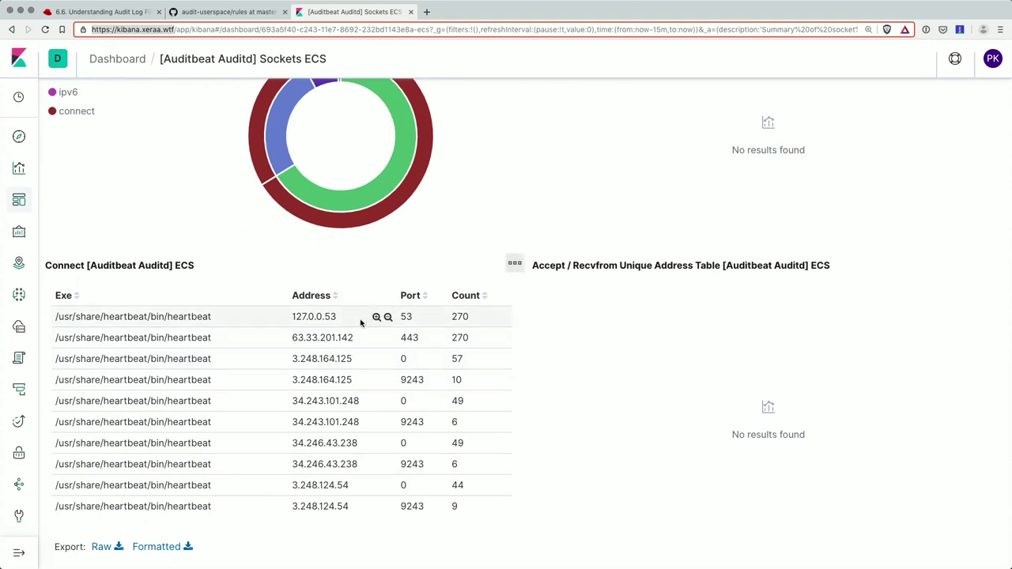
scroll(312, 374, down, 1)
scroll(312, 375, down, 2)
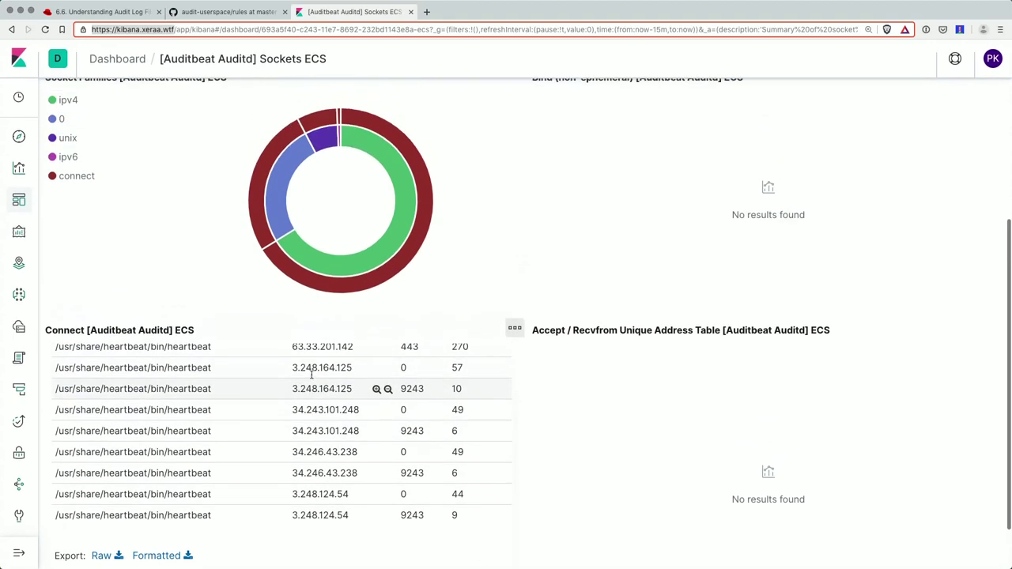
click(435, 520)
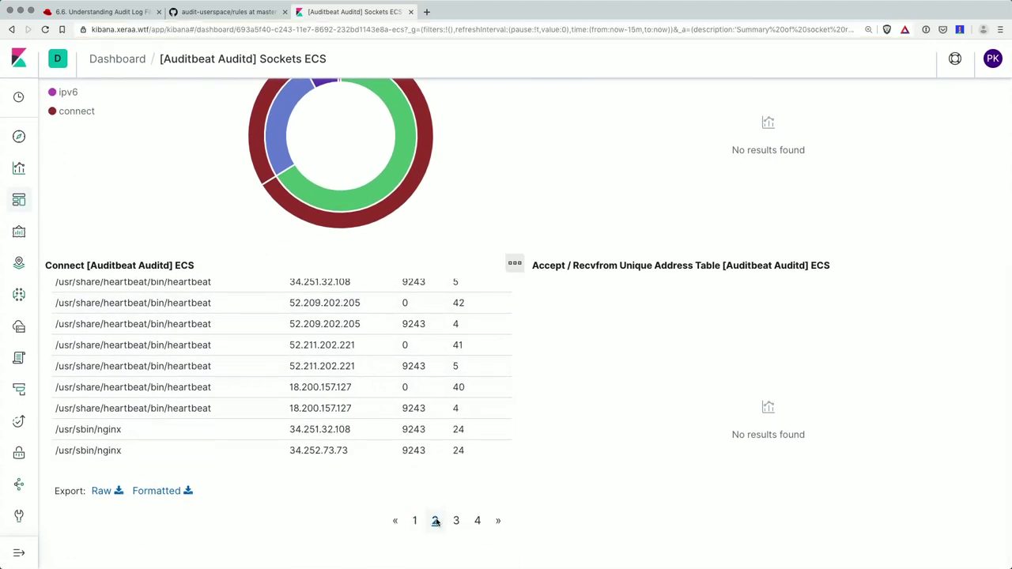
scroll(384, 341, up, 2)
scroll(377, 343, up, 5)
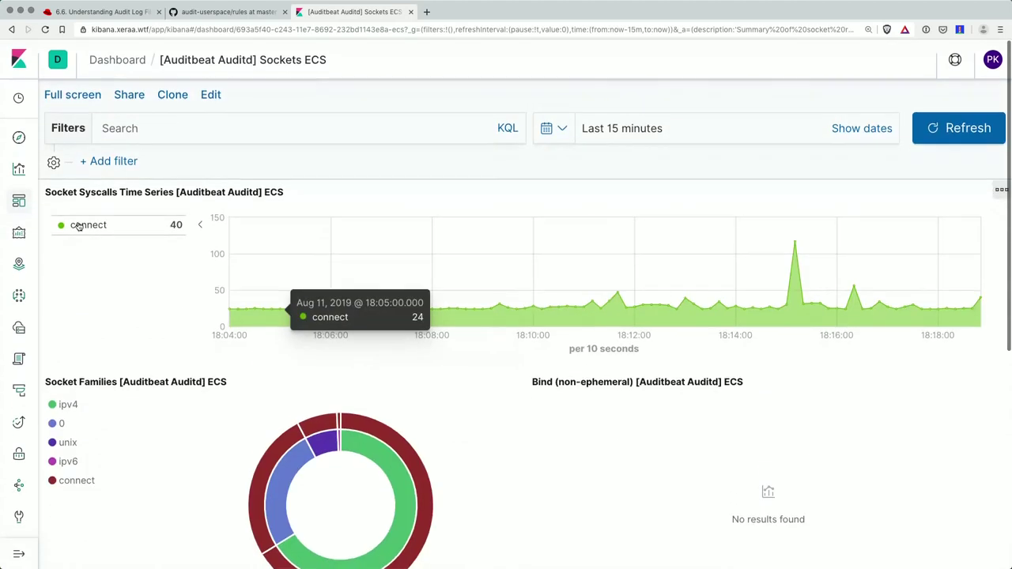
- Search Discover for nc, replacing the existing power-abuse query
click(21, 141)
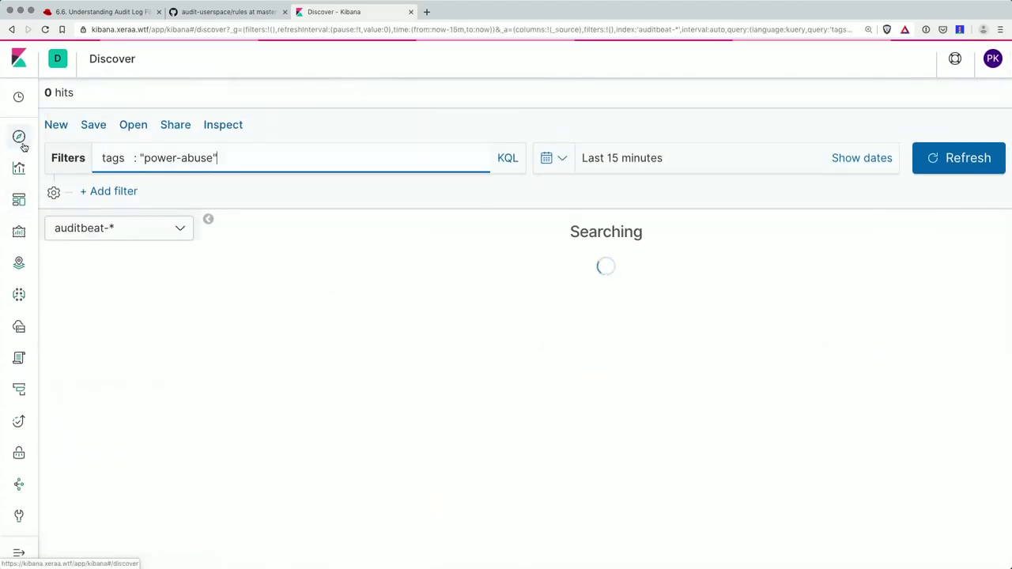
triple_click(189, 158)
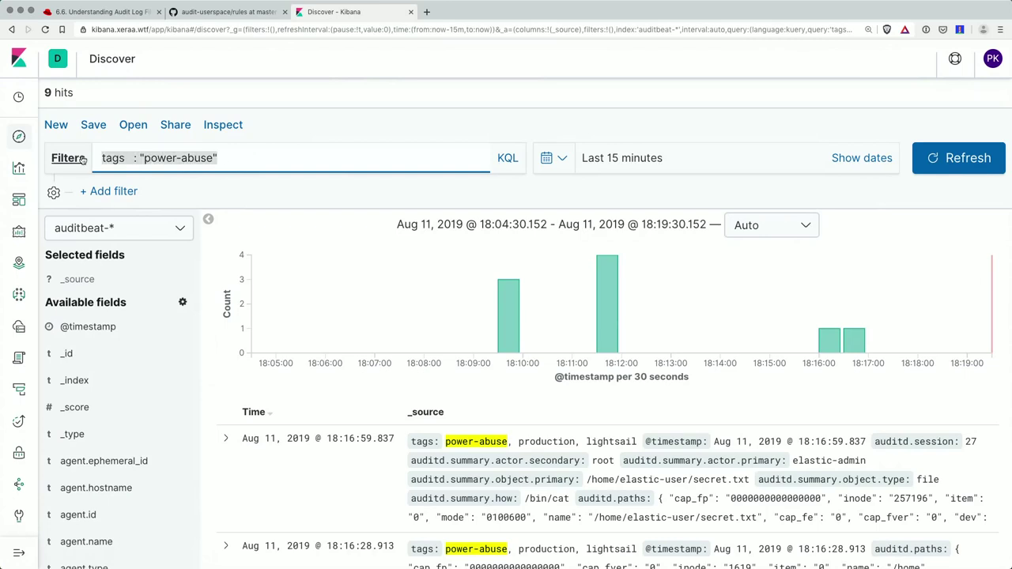
text(n)
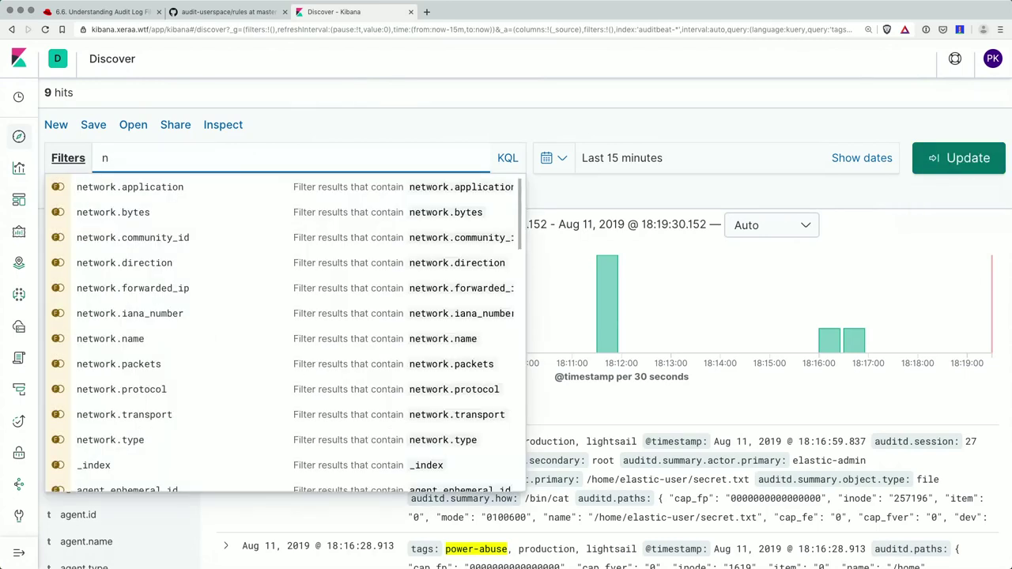
text(c)
key(Return)
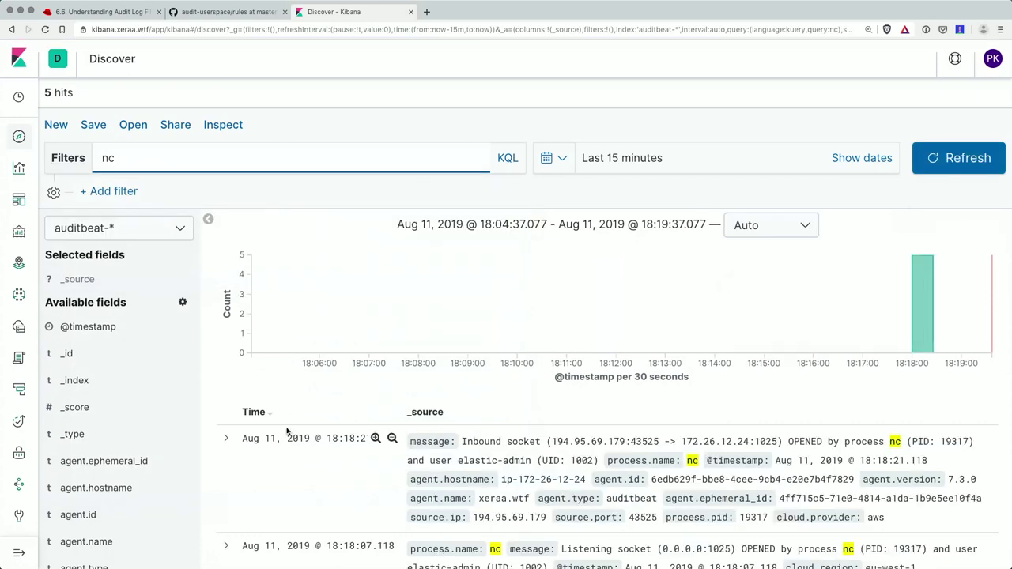
- Mark the nc process details in the first hit
scroll(287, 431, down, 5)
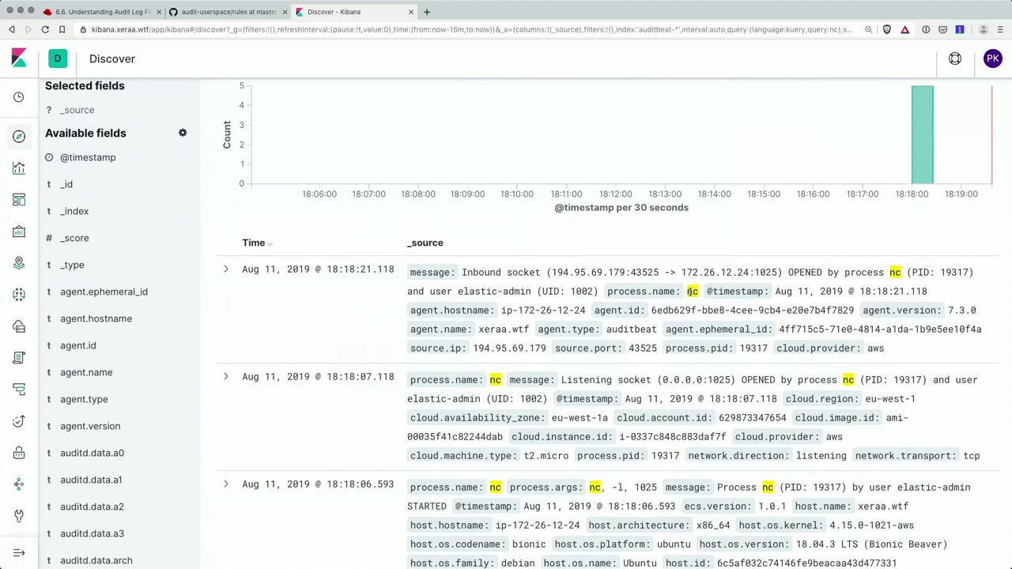
drag(692, 292, 693, 310)
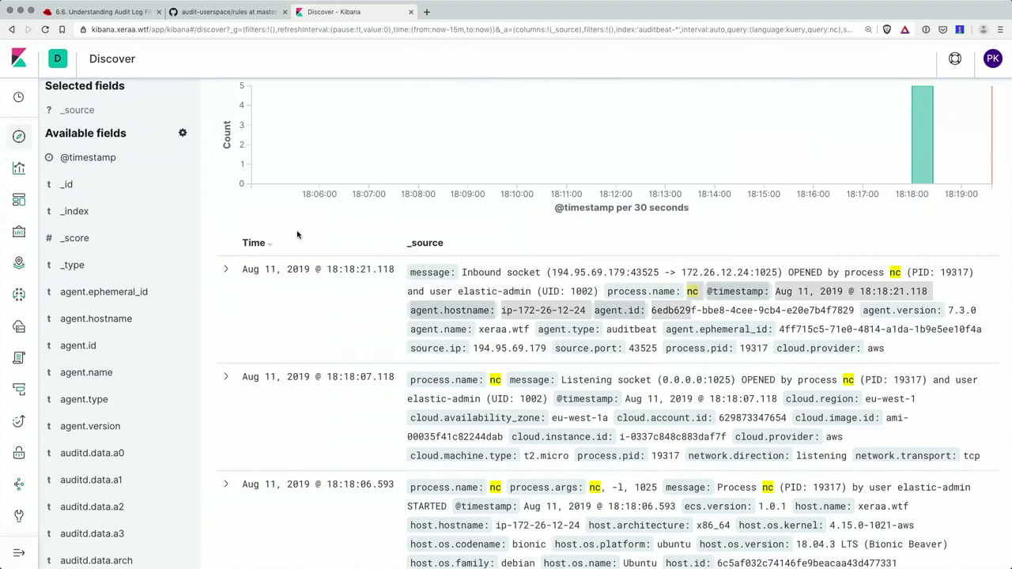
scroll(297, 234, up, 5)
click(123, 151)
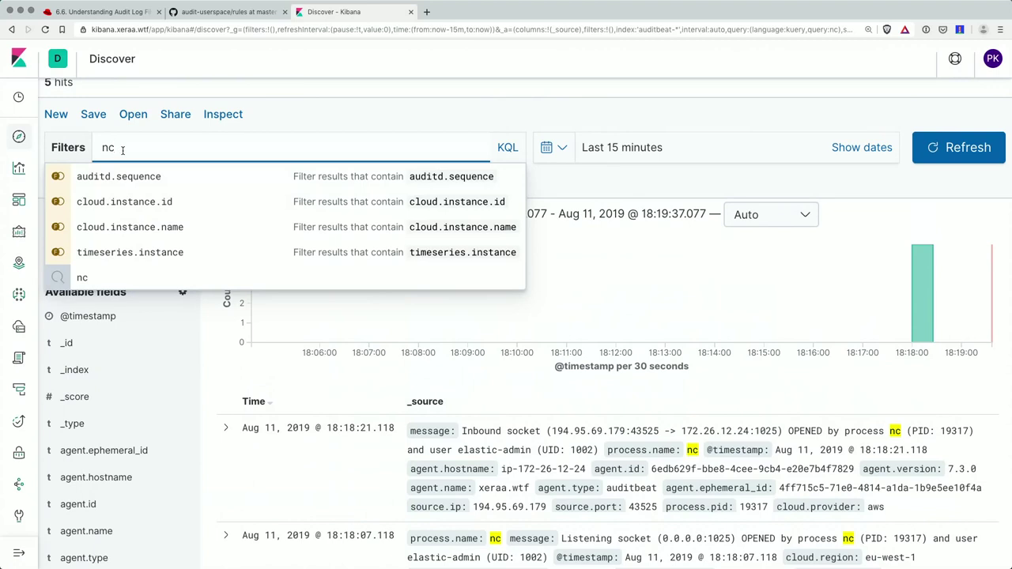
click(395, 378)
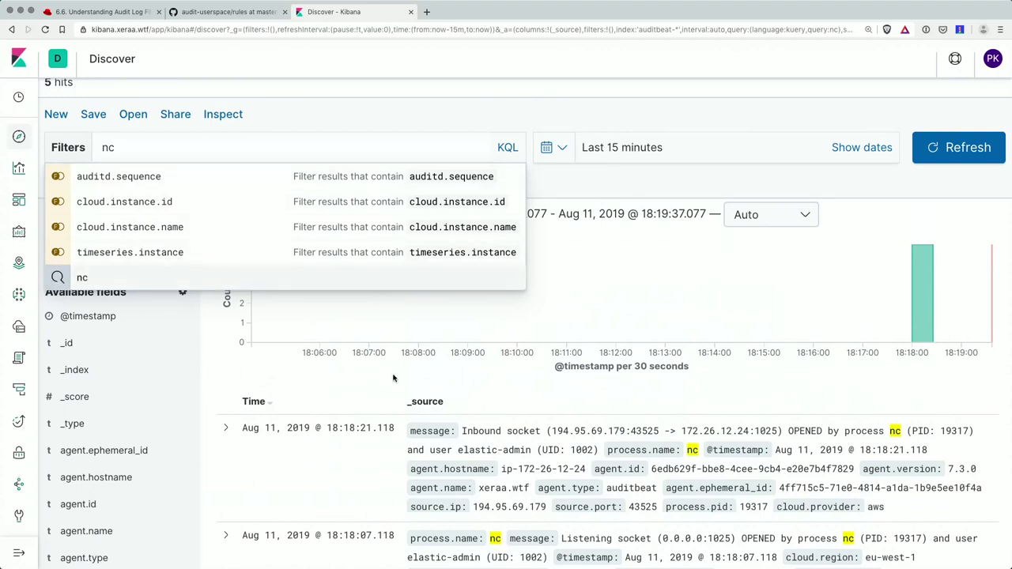
- Highlight 'OPENED by process nc' and the listening address 0.0.0.0:1025
scroll(393, 379, down, 3)
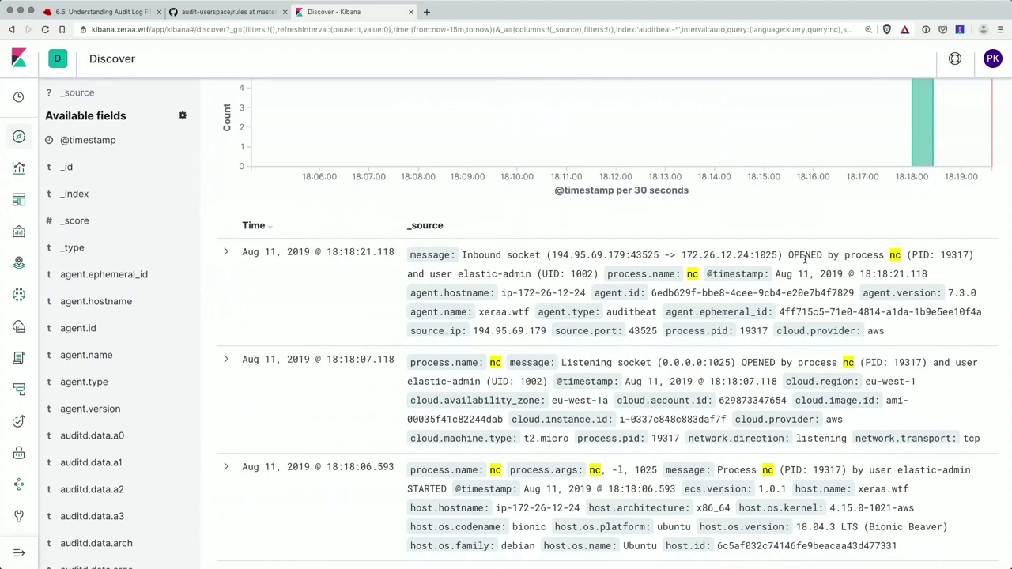
drag(787, 253, 902, 258)
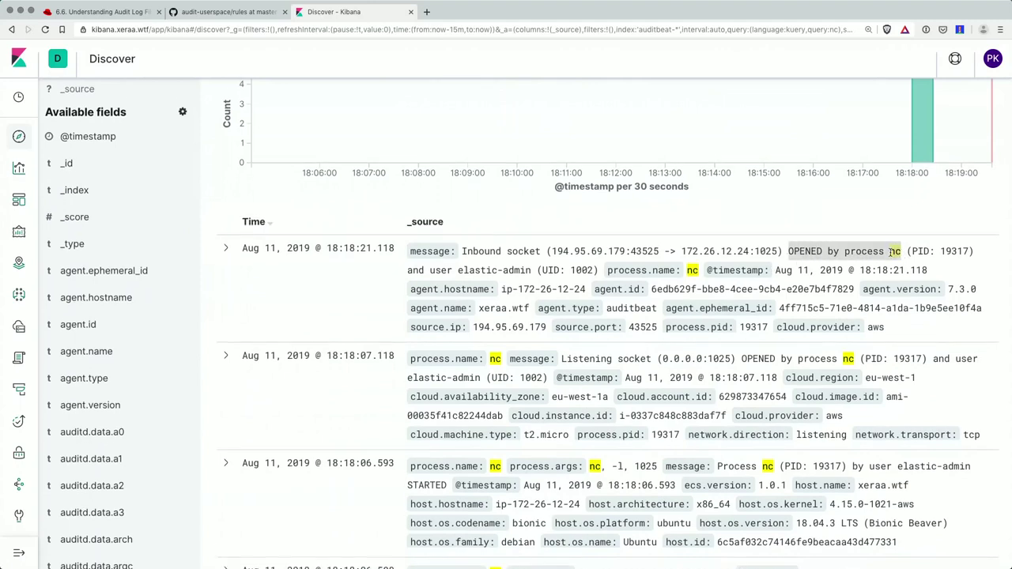
scroll(891, 254, down, 1)
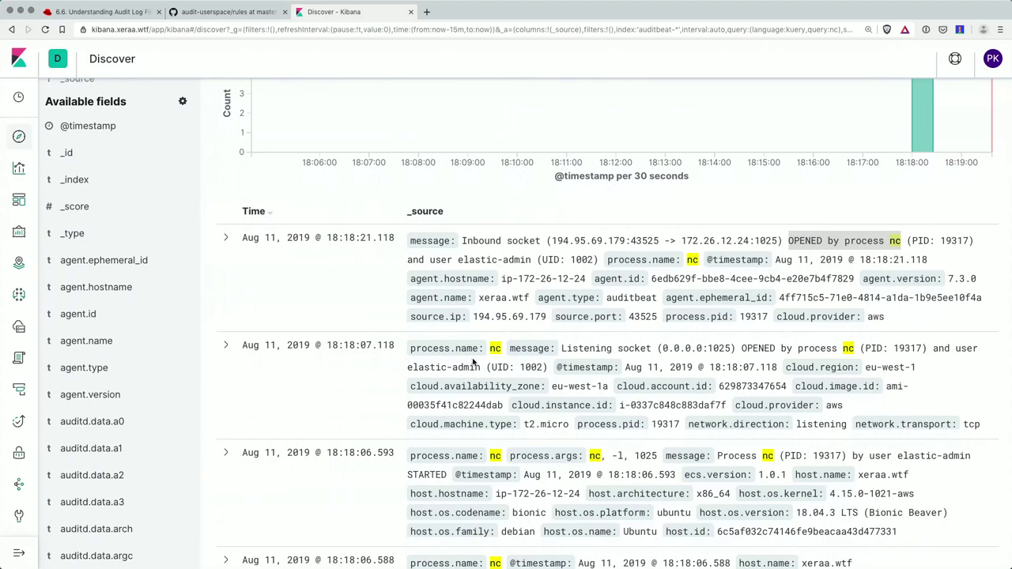
drag(656, 348, 735, 348)
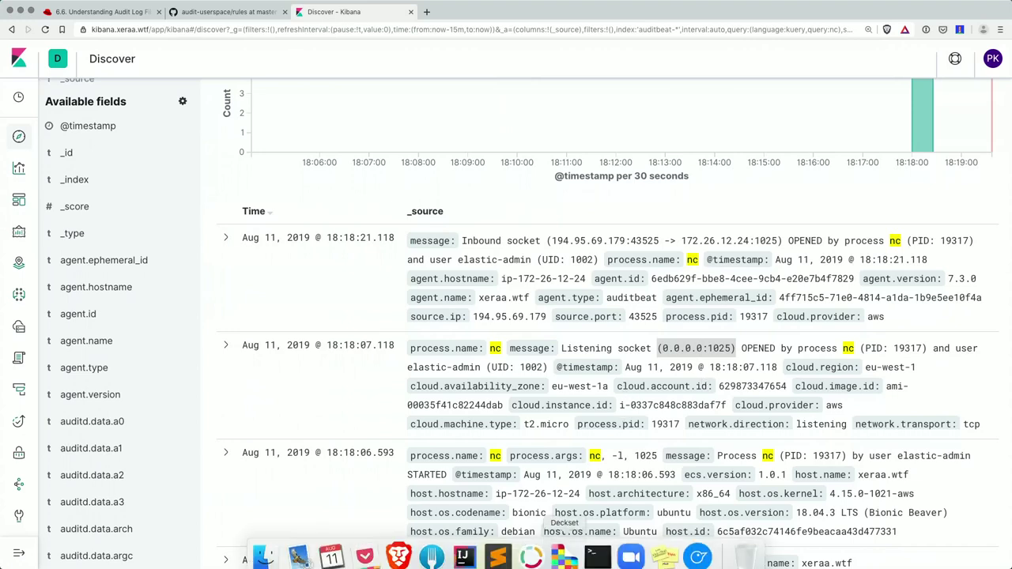
- Present the Deckset slides and advance to the System Module slide
mouse_move(598, 558)
click(656, 396)
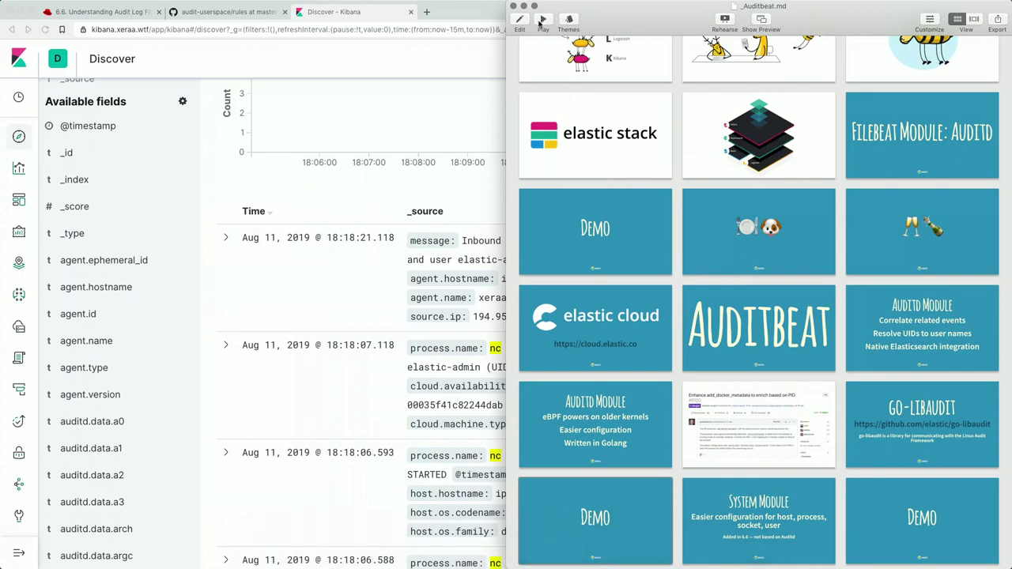
click(544, 19)
key(Right)
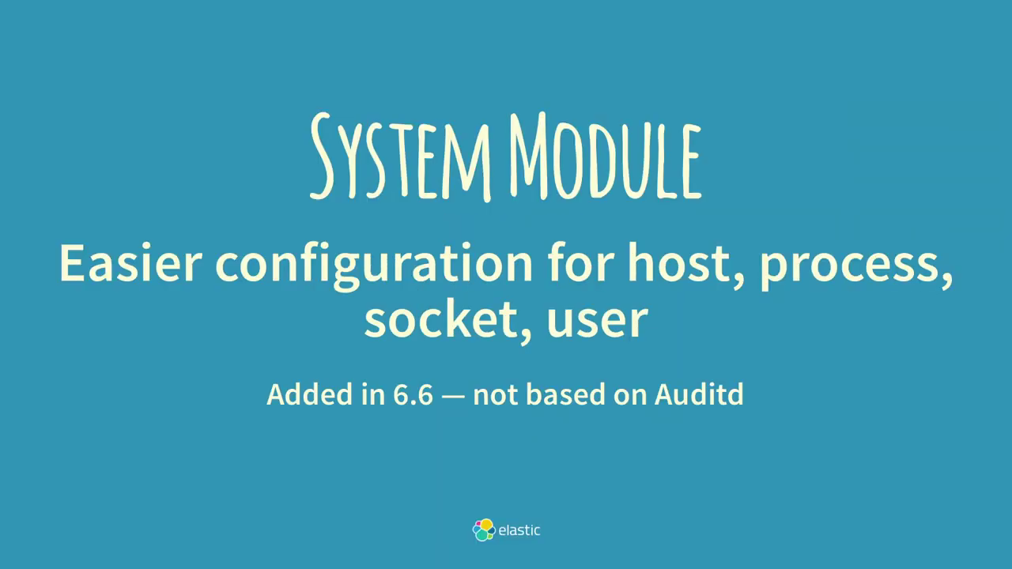
- Exit the slideshow and bring the auditbeat.yml editor window forward
key(Escape)
mouse_move(498, 553)
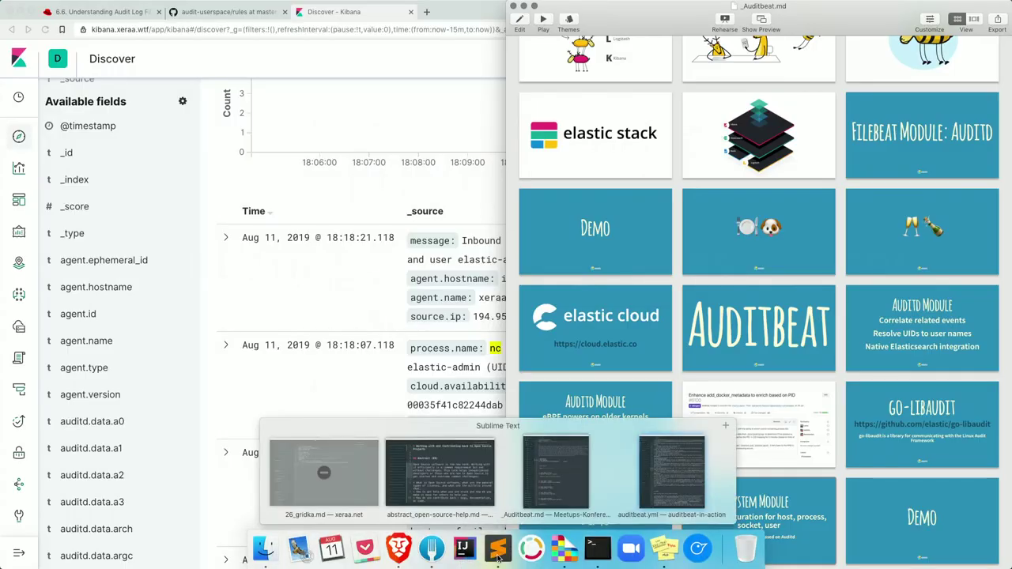
click(446, 470)
- Highlight the host/user/package/login block, the process and socket datasets, and the 2s period
scroll(355, 365, down, 10)
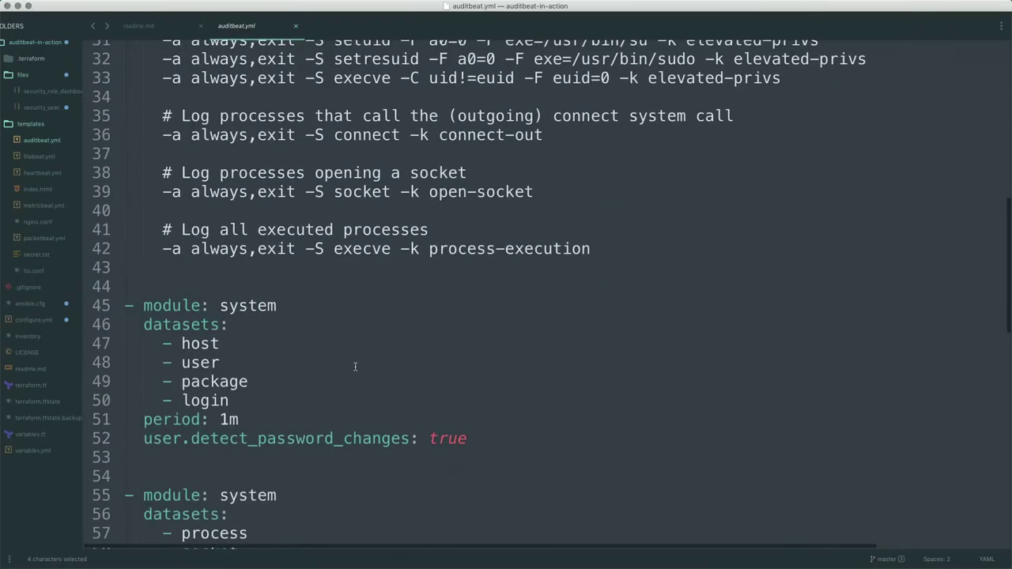
scroll(354, 366, up, 2)
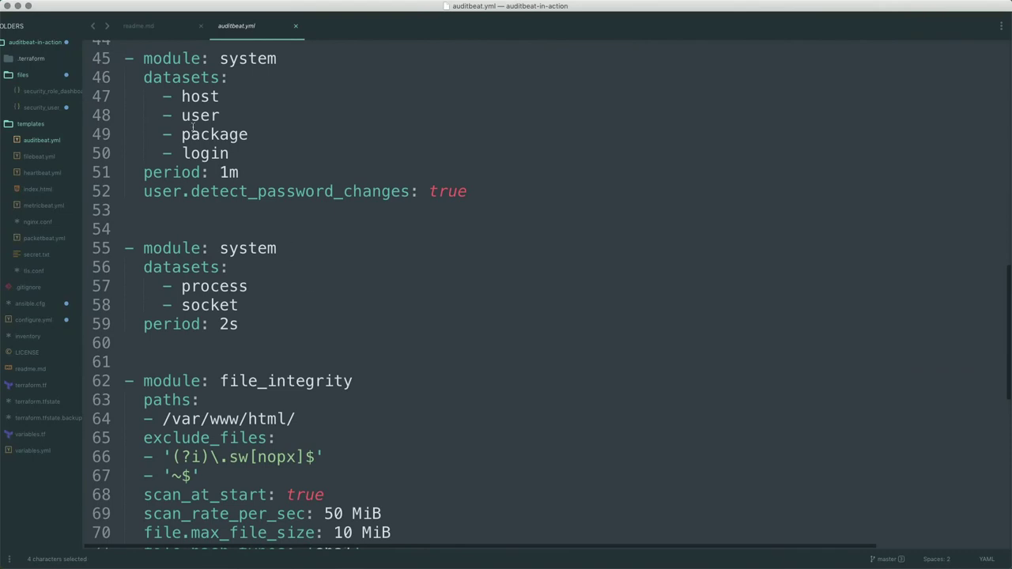
drag(140, 59, 280, 162)
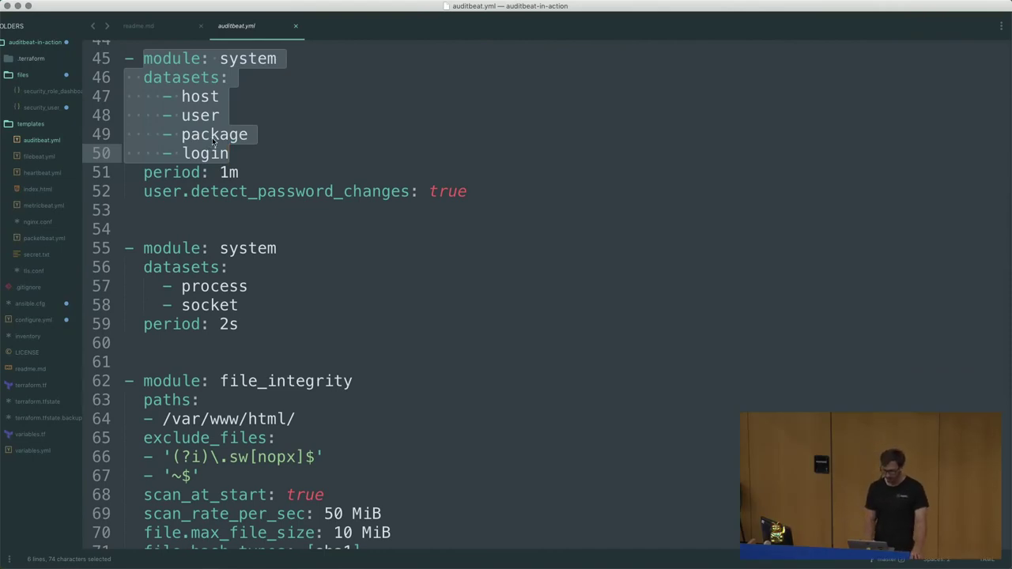
double_click(229, 285)
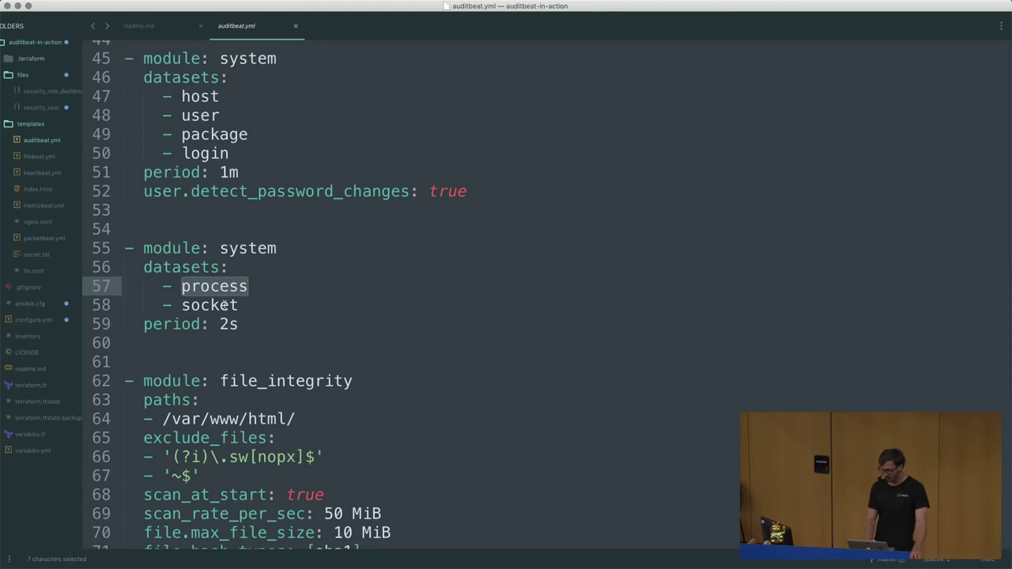
double_click(225, 305)
drag(247, 325, 218, 323)
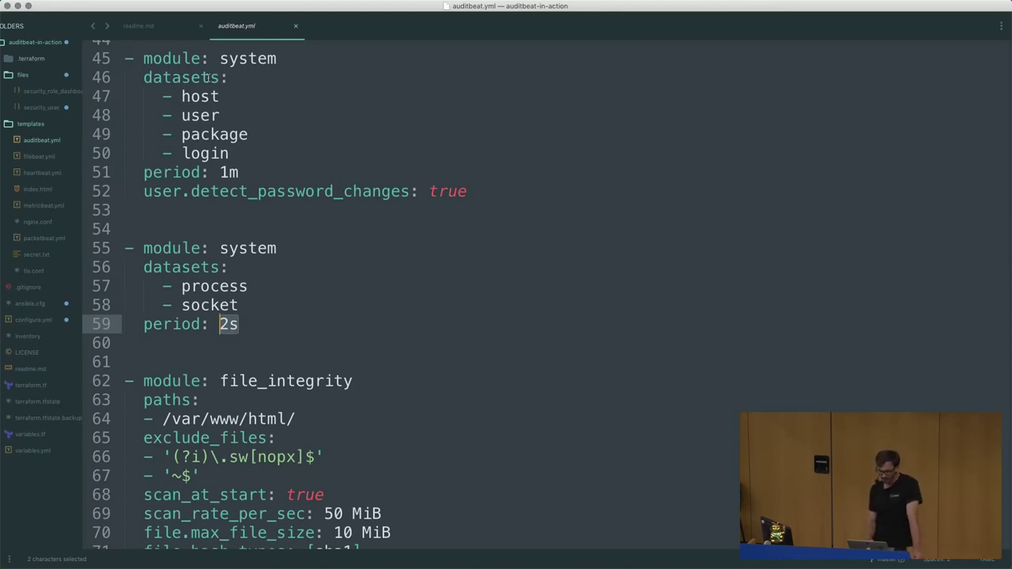
- Point out the user, process and socket dataset entries again
drag(221, 115, 183, 116)
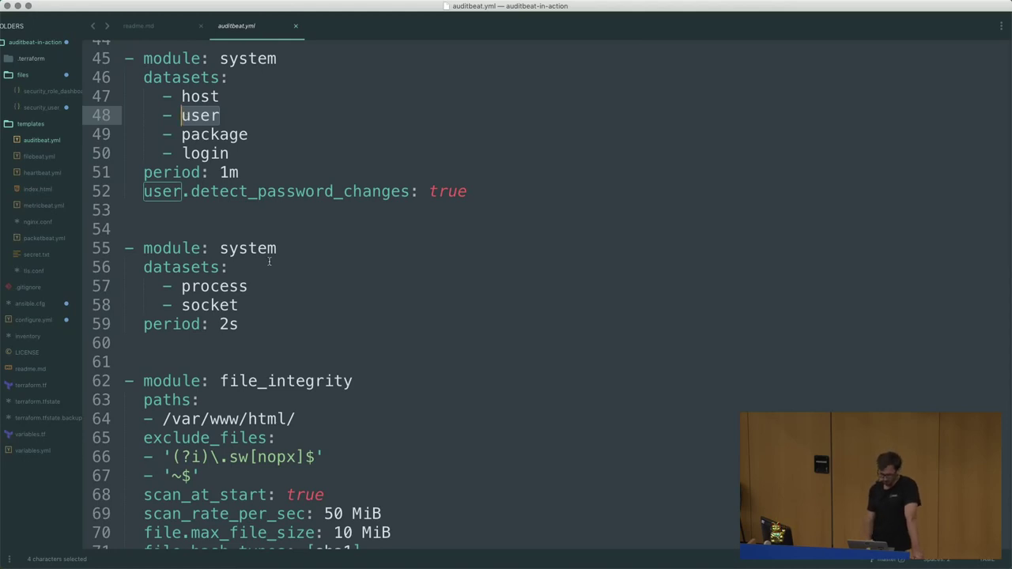
drag(182, 286, 247, 286)
double_click(207, 305)
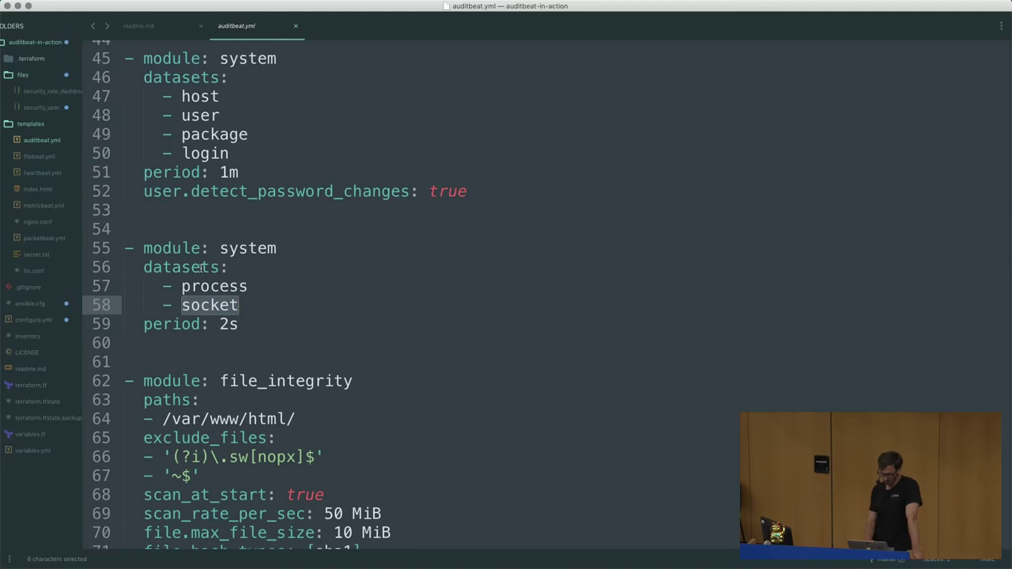
click(399, 549)
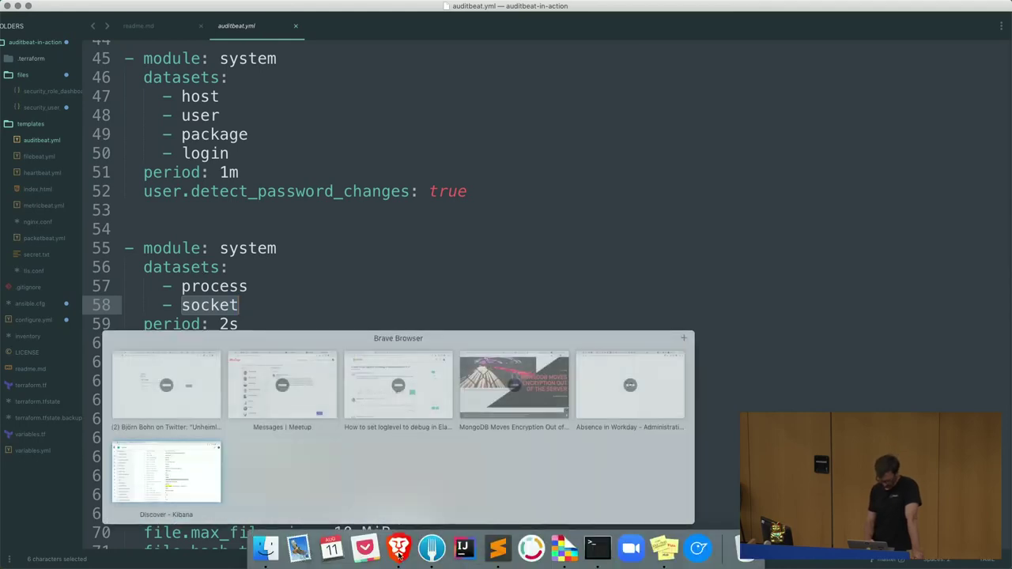
- Open [Auditbeat System] Socket Dashboard ECS by searching dashboards for 'socket'
click(399, 550)
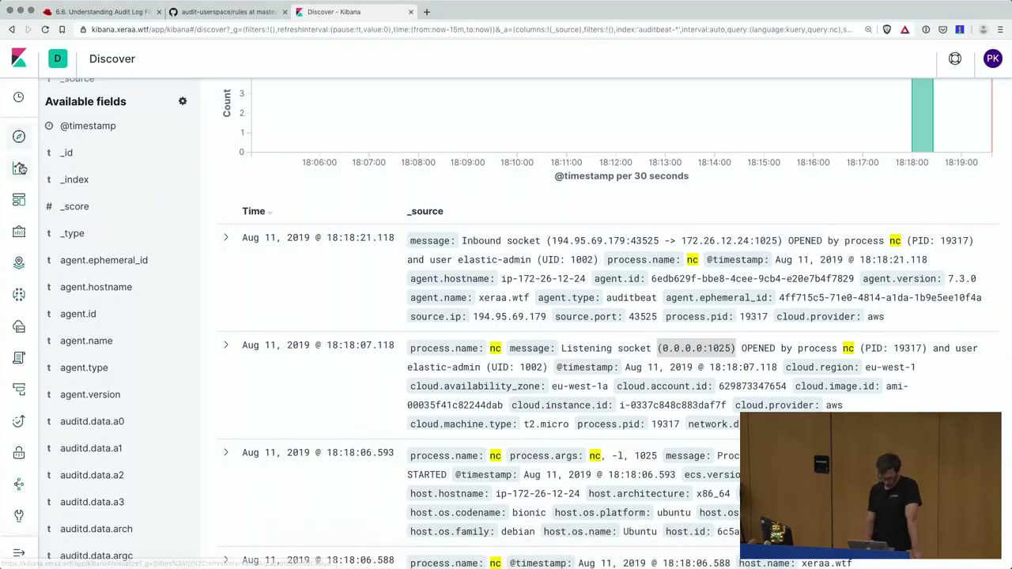
click(20, 201)
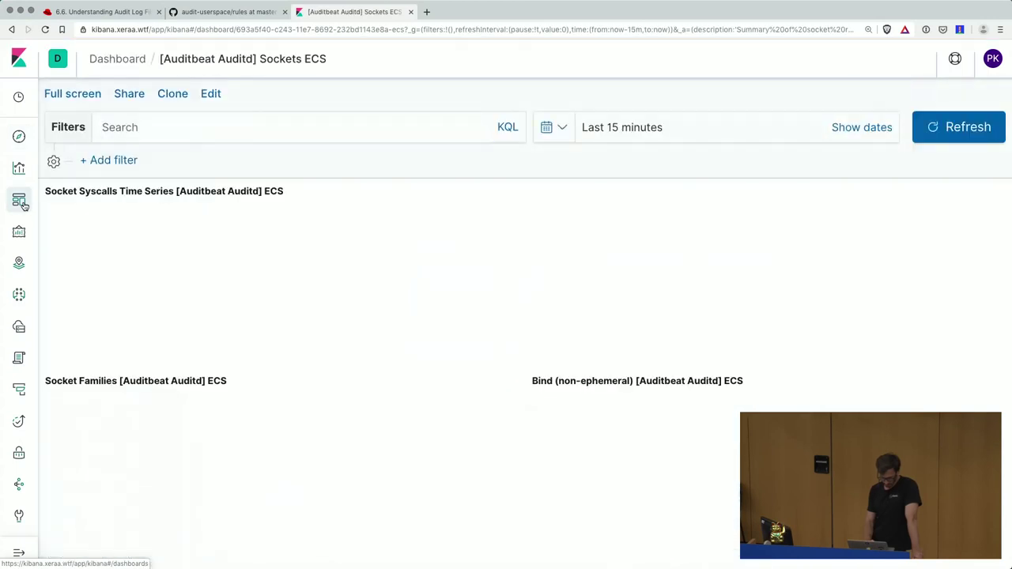
click(20, 201)
click(211, 176)
text(socket)
click(356, 255)
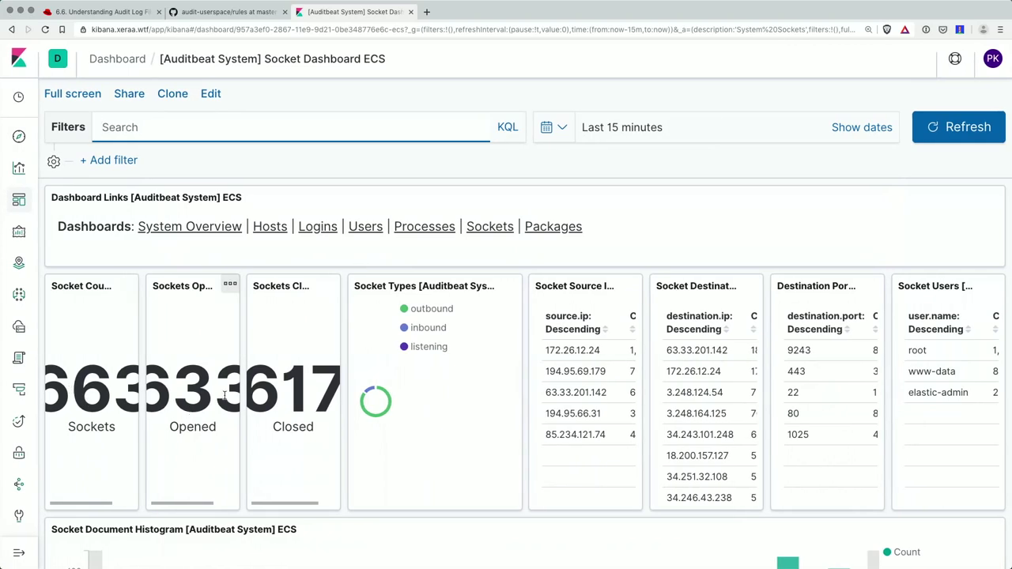
- Review the socket counts, destination ports and users panels
scroll(272, 393, down, 1)
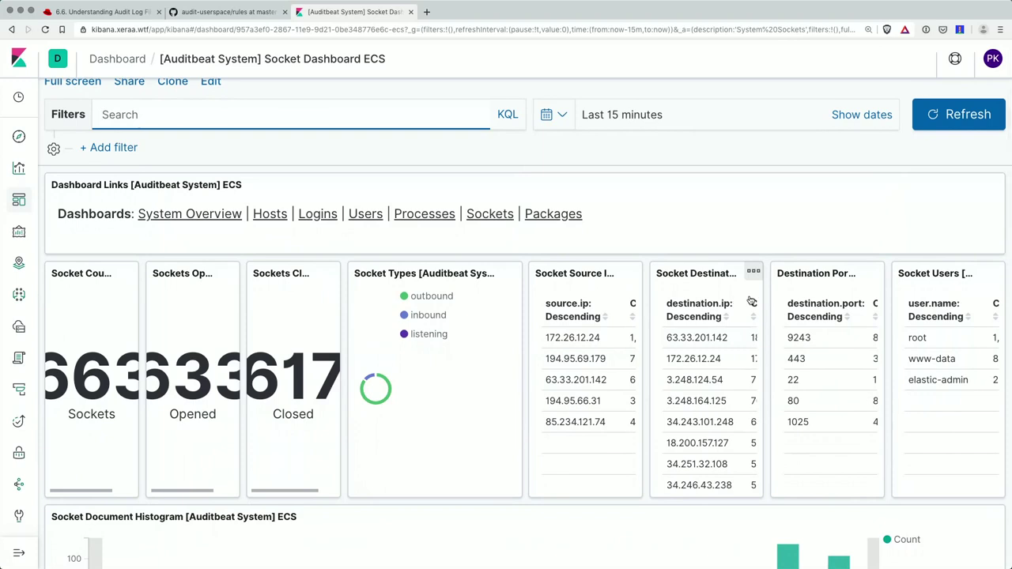
scroll(807, 357, right, 2)
scroll(806, 369, left, 2)
scroll(806, 369, right, 2)
scroll(806, 369, left, 1)
scroll(805, 369, right, 2)
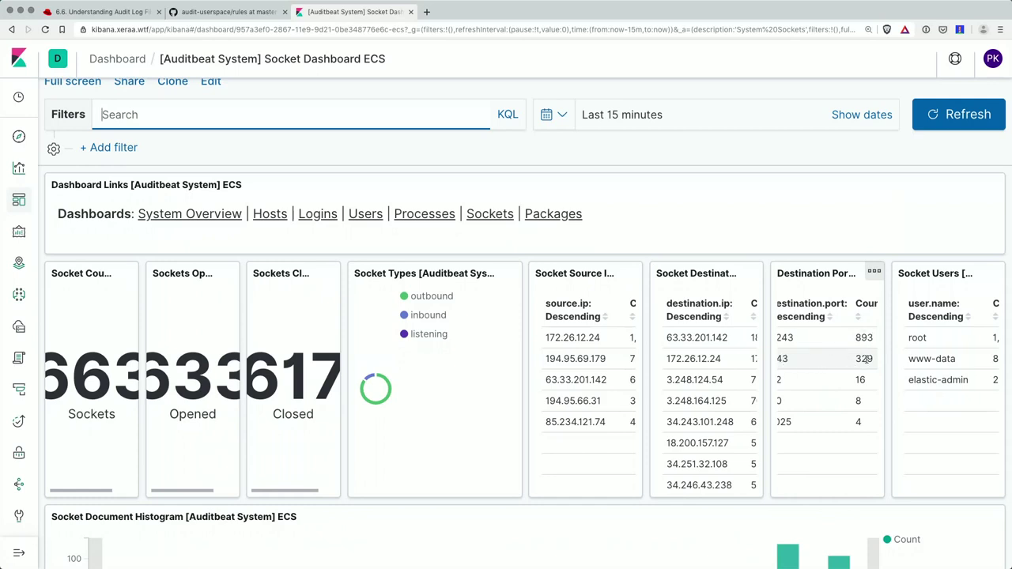
scroll(862, 358, left, 1)
scroll(802, 359, right, 2)
scroll(797, 367, left, 1)
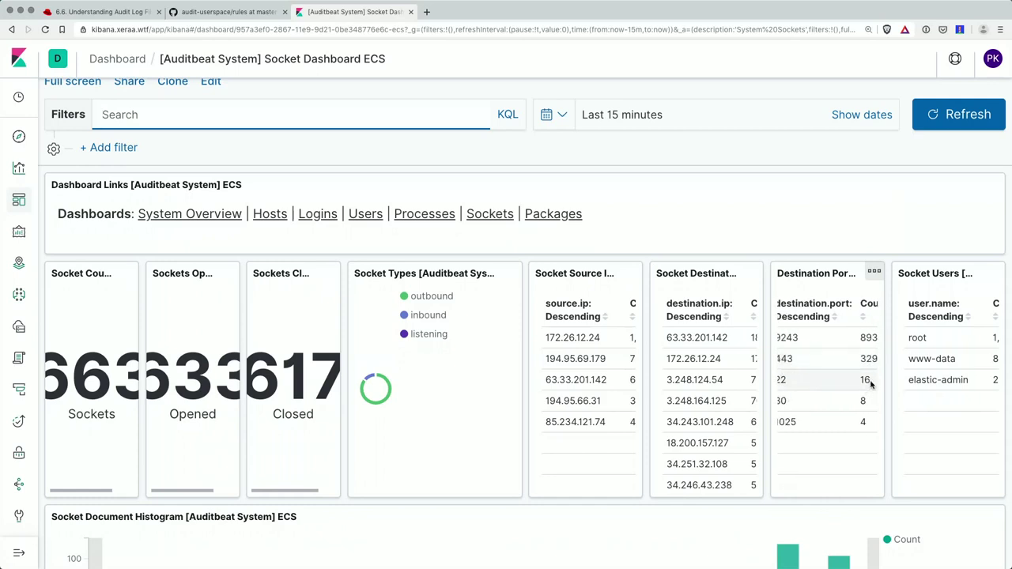
scroll(850, 421, right, 2)
click(854, 422)
mouse_move(838, 422)
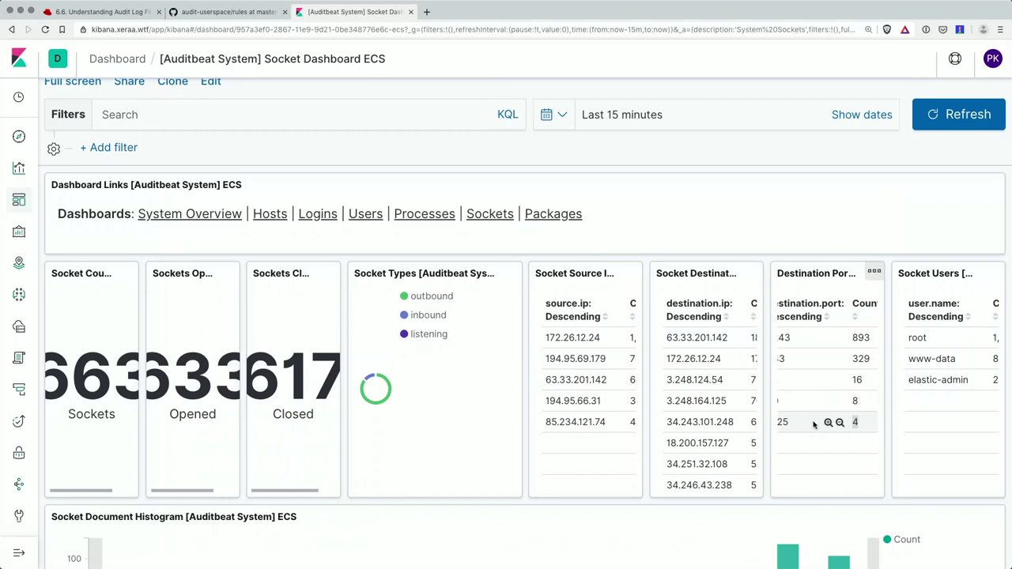
scroll(941, 348, right, 1)
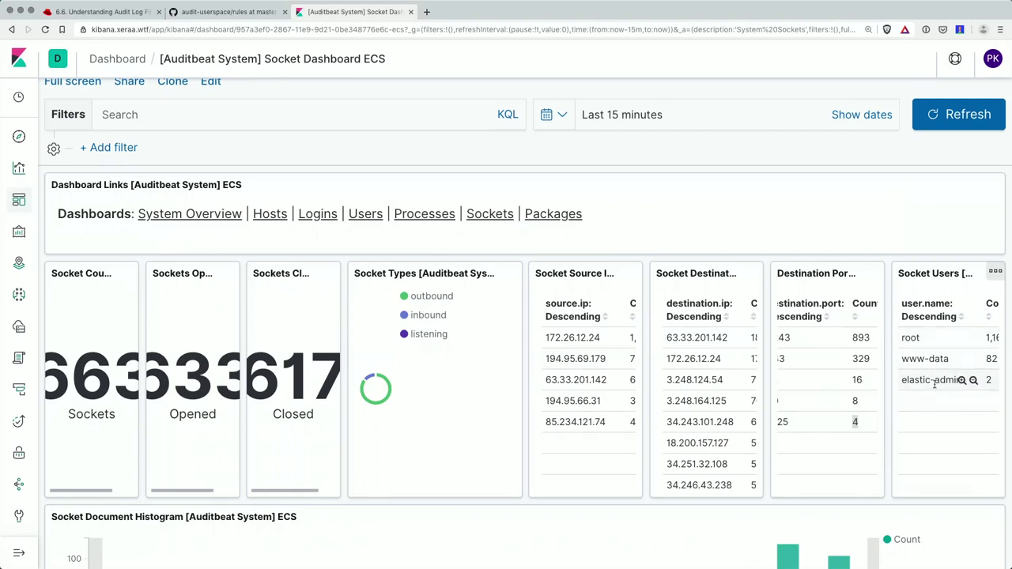
- Expand the inbound nginx socket document, then go to the Packages dashboard
scroll(935, 384, down, 5)
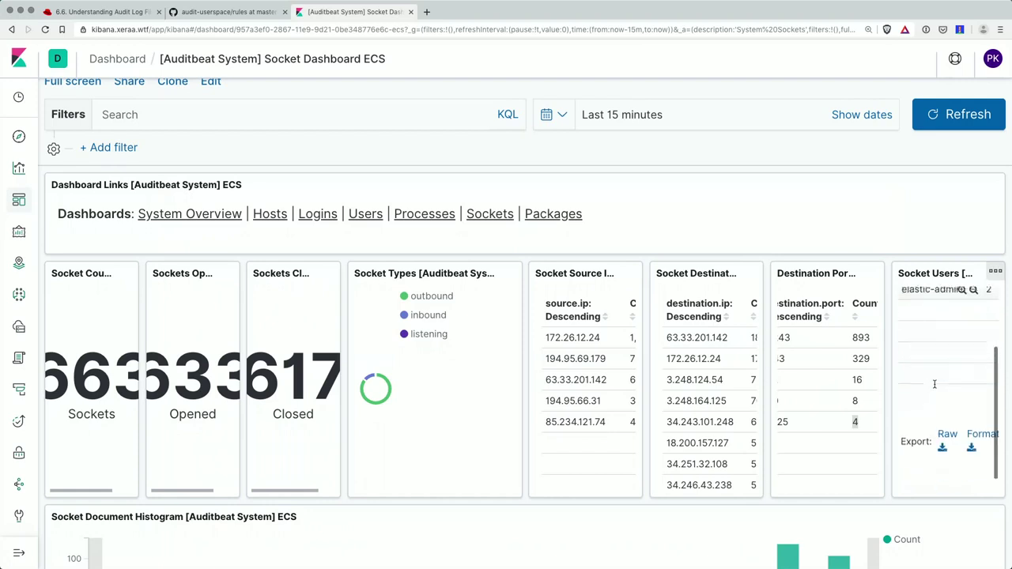
scroll(773, 543, down, 1)
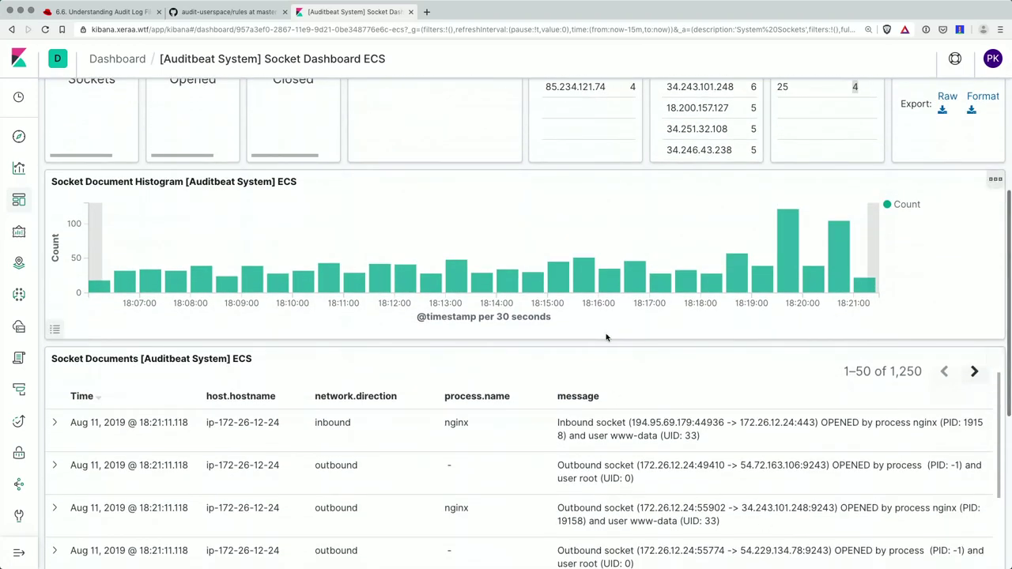
scroll(696, 283, down, 1)
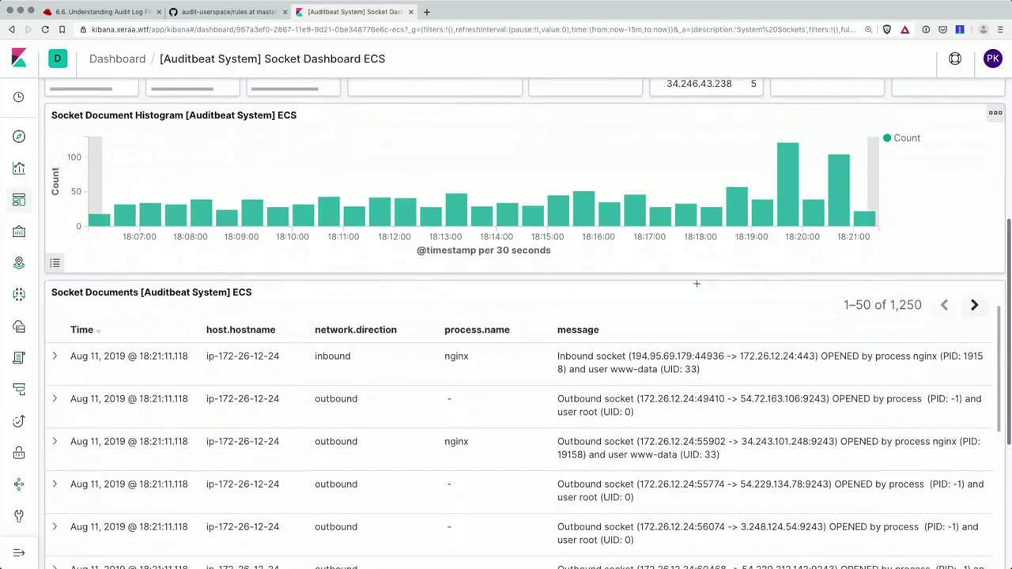
click(54, 343)
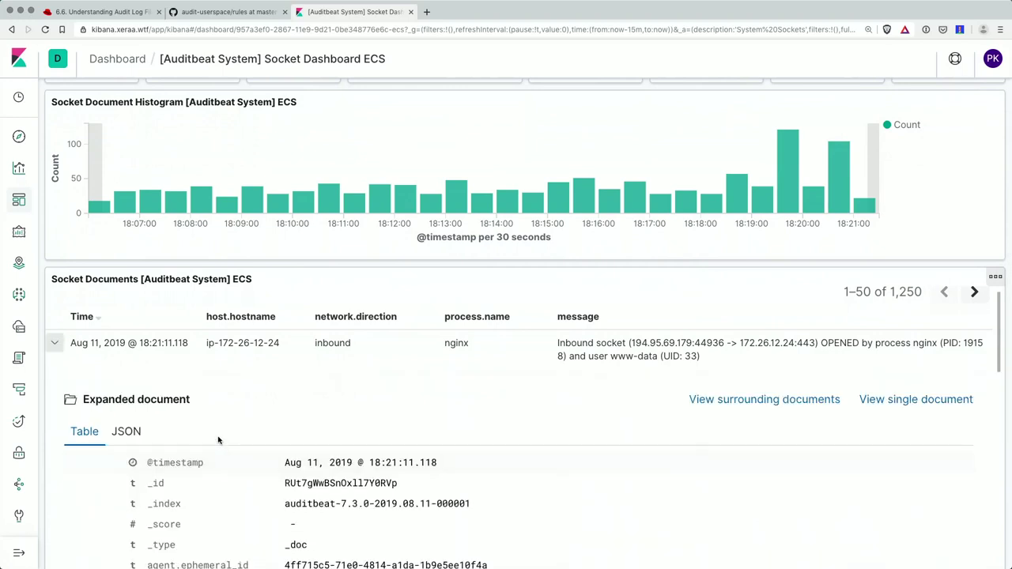
scroll(219, 440, down, 10)
scroll(219, 439, down, 5)
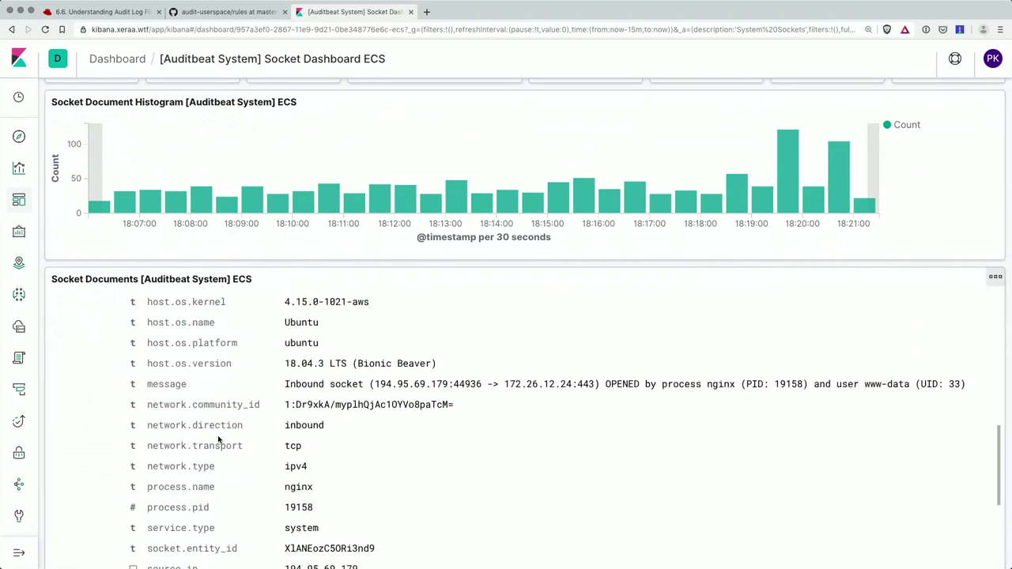
scroll(219, 439, down, 2)
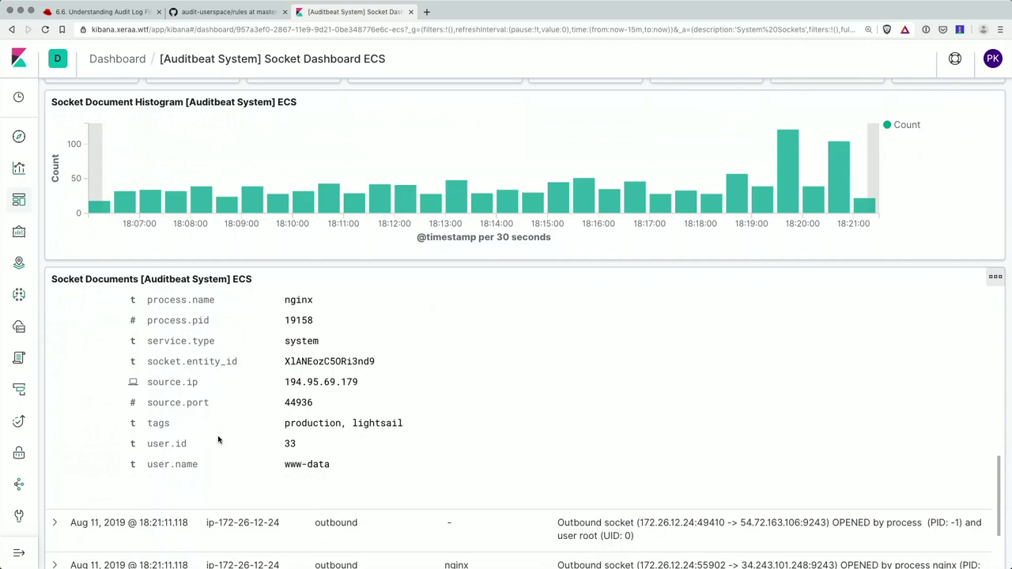
scroll(219, 440, up, 15)
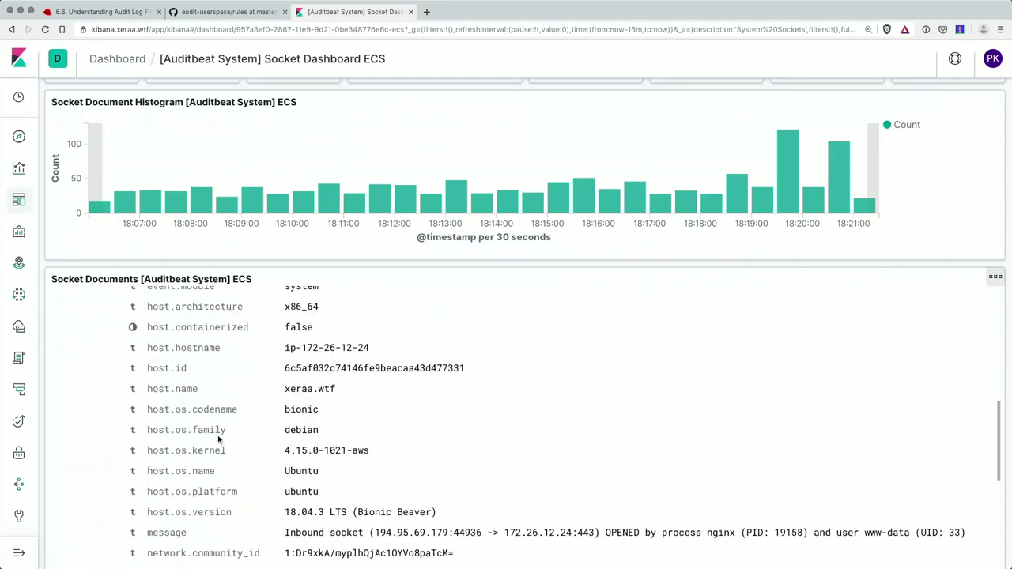
scroll(219, 440, up, 10)
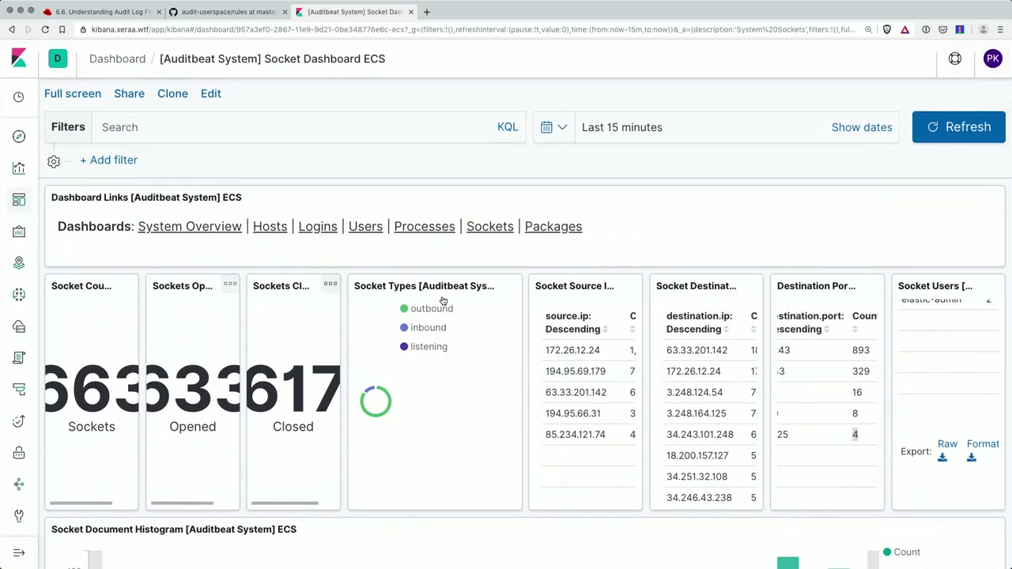
click(542, 232)
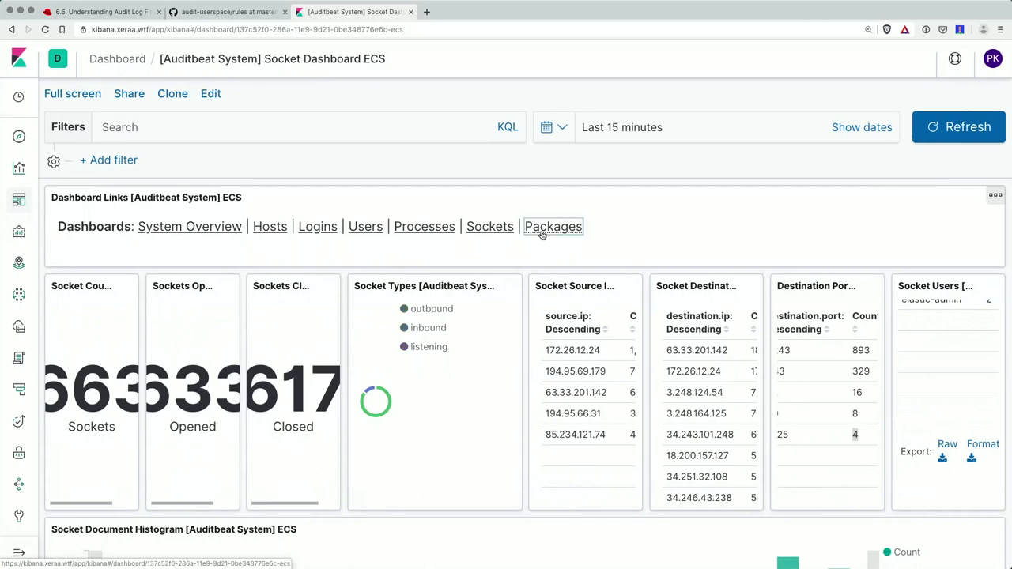
- Set the Package Dashboard range to Today and scroll through the 617 packages' documents
click(547, 128)
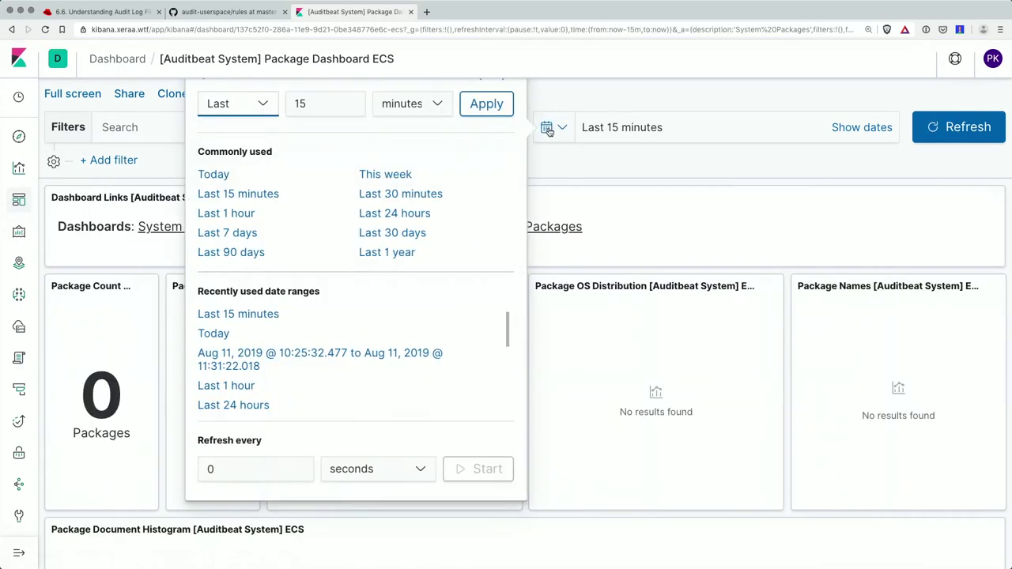
click(213, 174)
scroll(385, 221, down, 5)
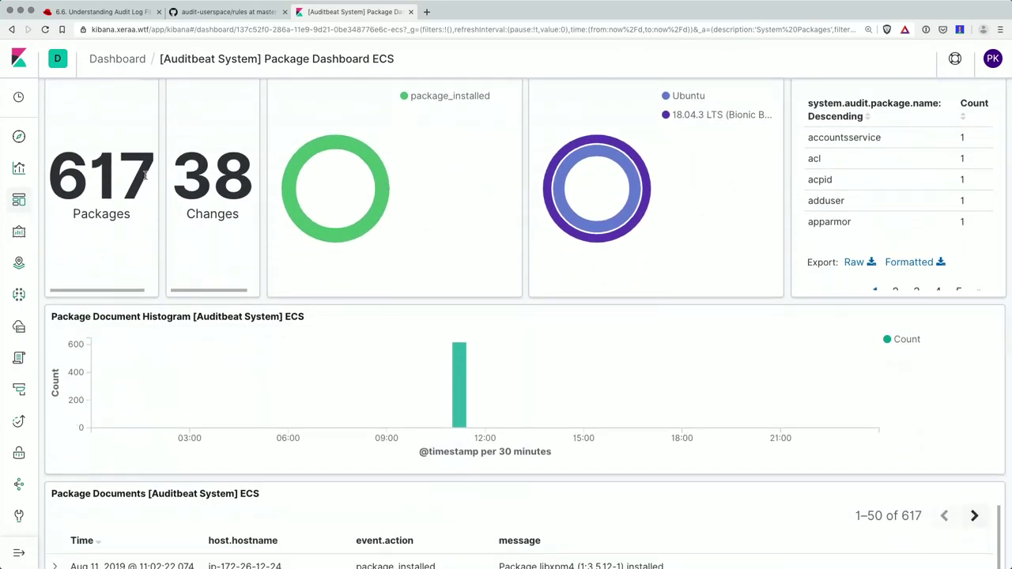
scroll(131, 181, down, 7)
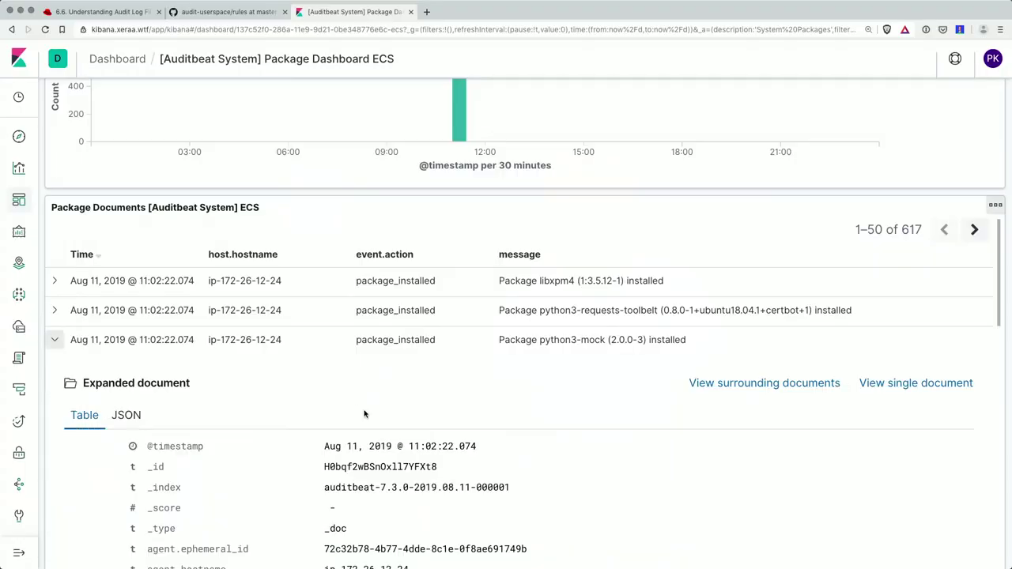
scroll(365, 412, down, 10)
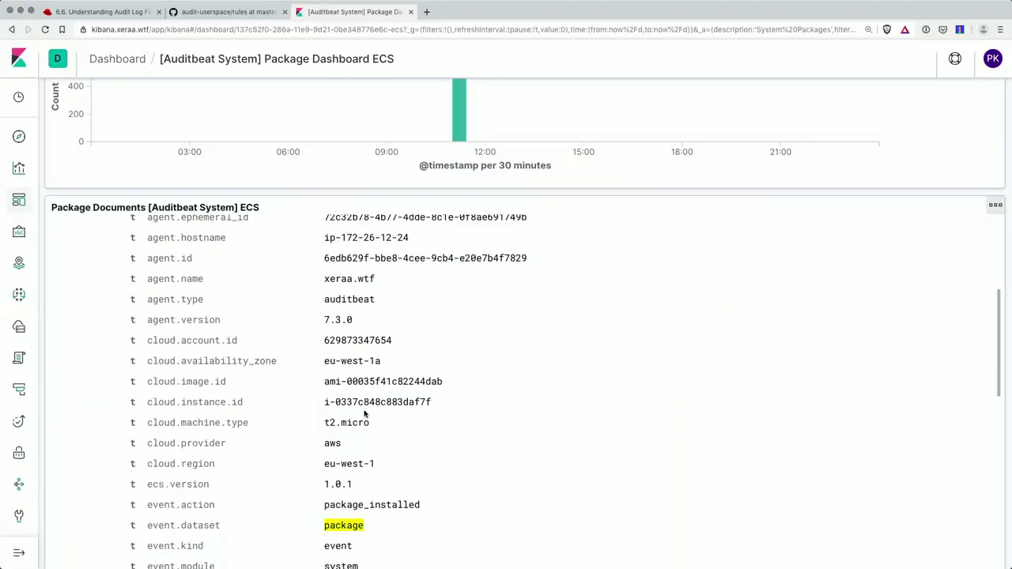
scroll(365, 413, down, 5)
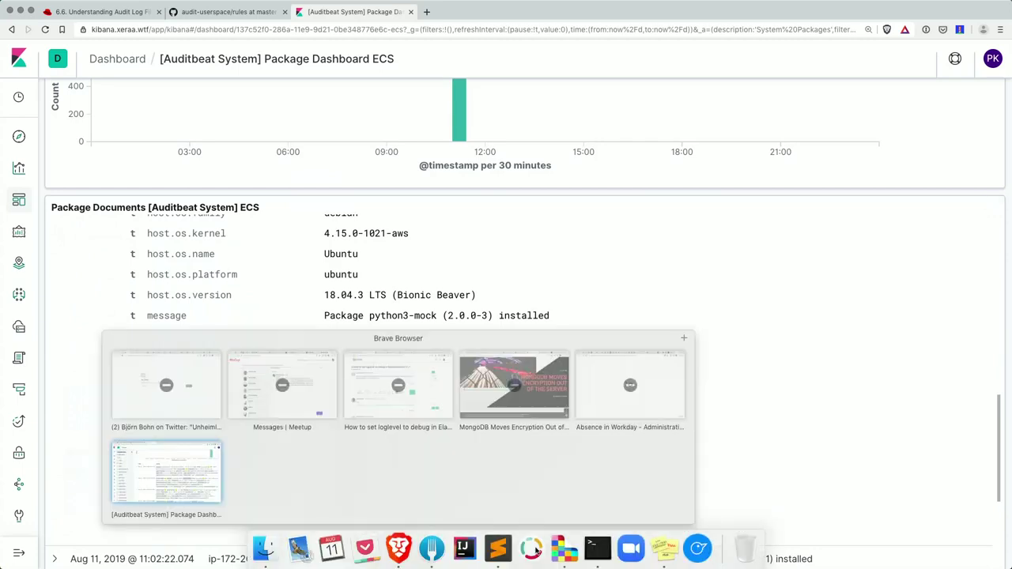
- Present the Auditbeat deck full screen up to the File Integrity Module slide
click(559, 556)
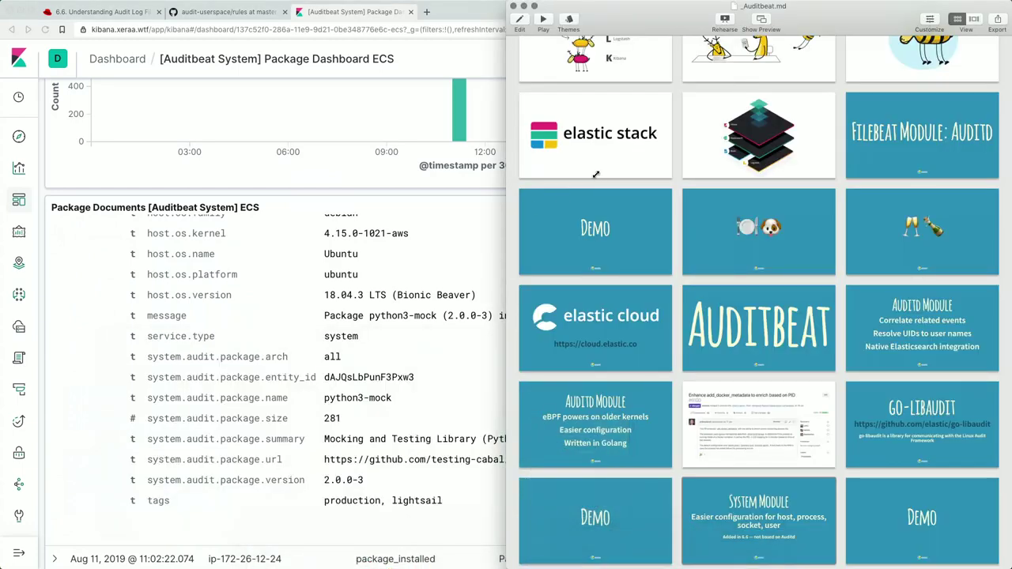
click(544, 19)
key(Right)
key(Right)
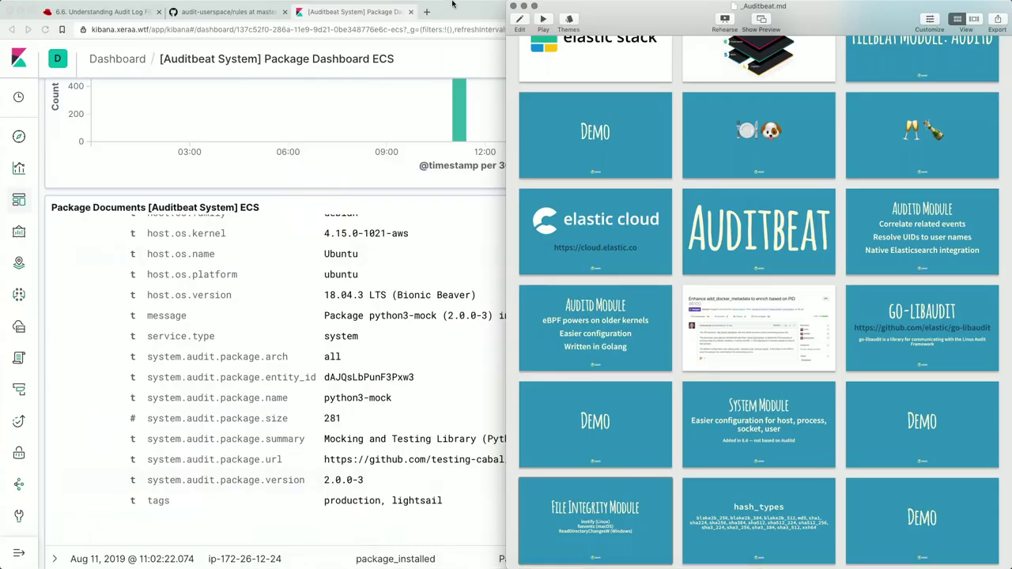
- Load xeraa.wtf in a new Brave tab and zoom it to 300%
click(452, 4)
key(super+t)
text(xeraa.wtf)
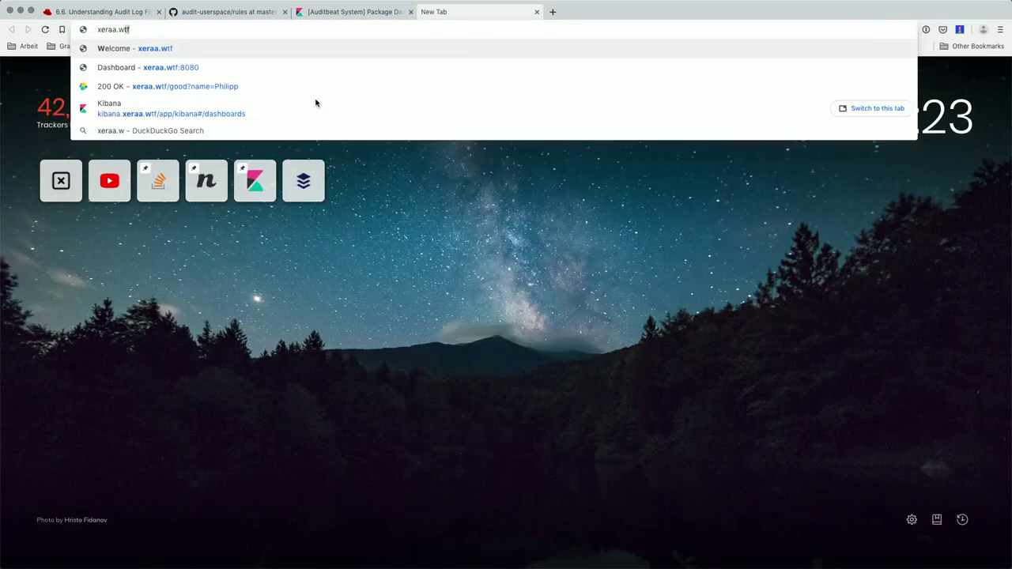
key(Return)
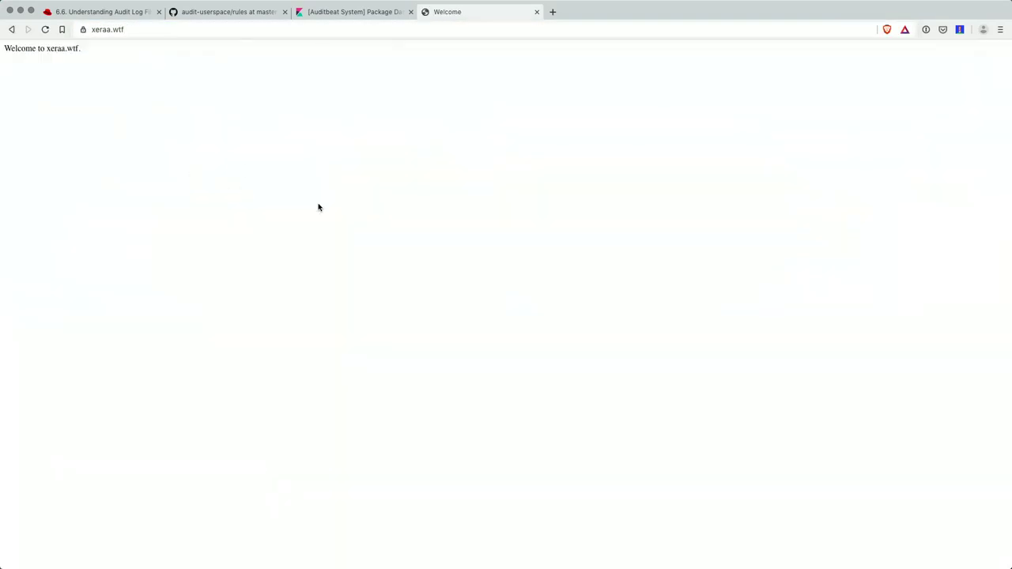
key(super+equal)
key(super+equal)
key(super+equal)
key(super+equal)
key(super+equal)
key(super+equal)
key(super+equal)
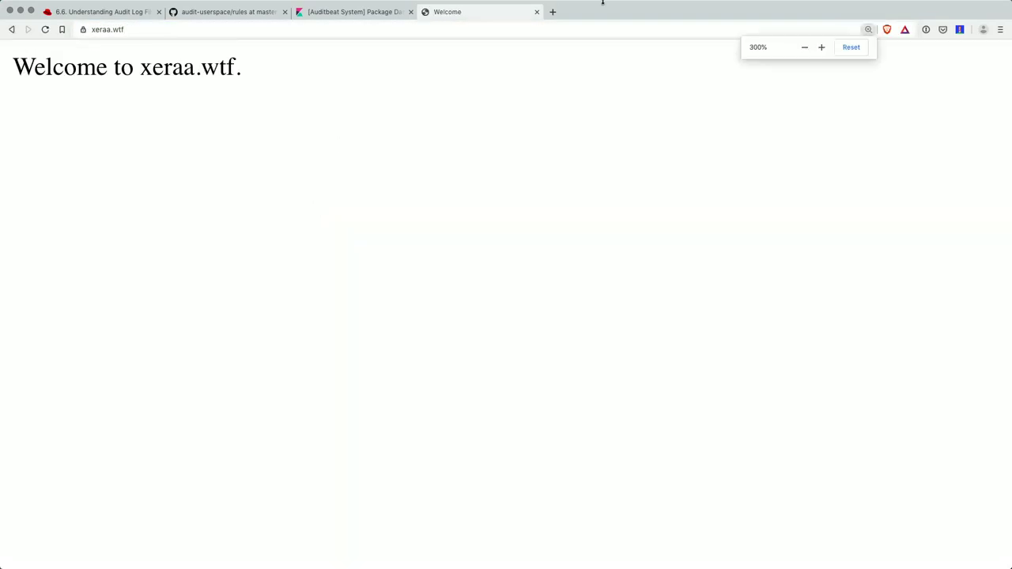
click(596, 547)
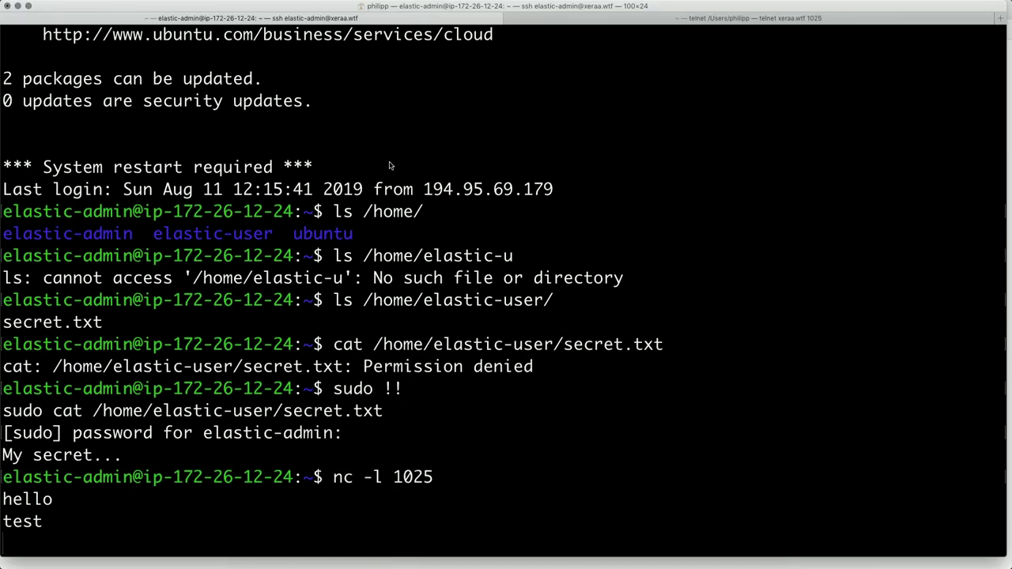
- Stop the port 1025 netcat listener and open /var/www/html/index.html in vi with sudo
key(ctrl+c)
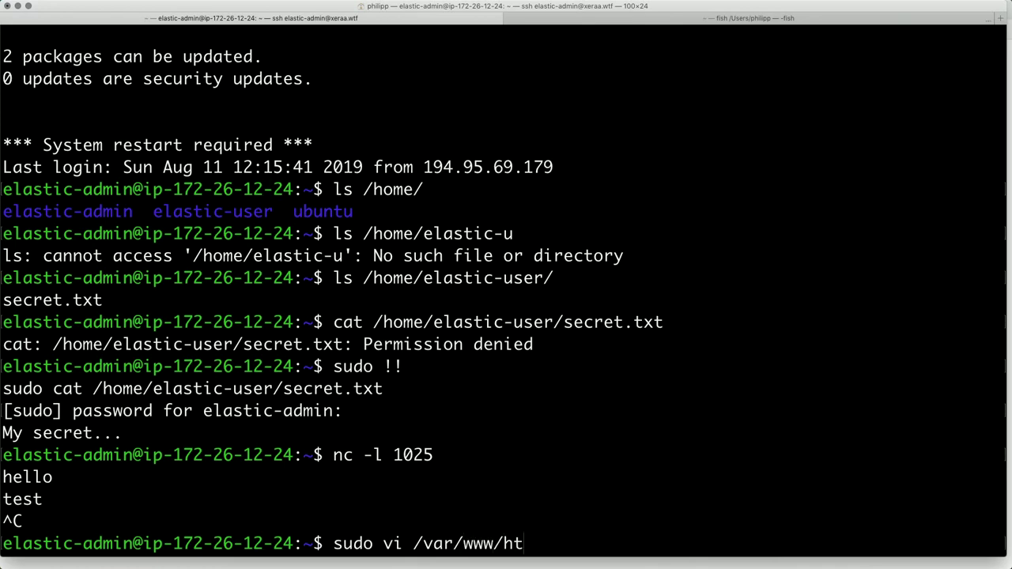
text(ind)
key(Tab)
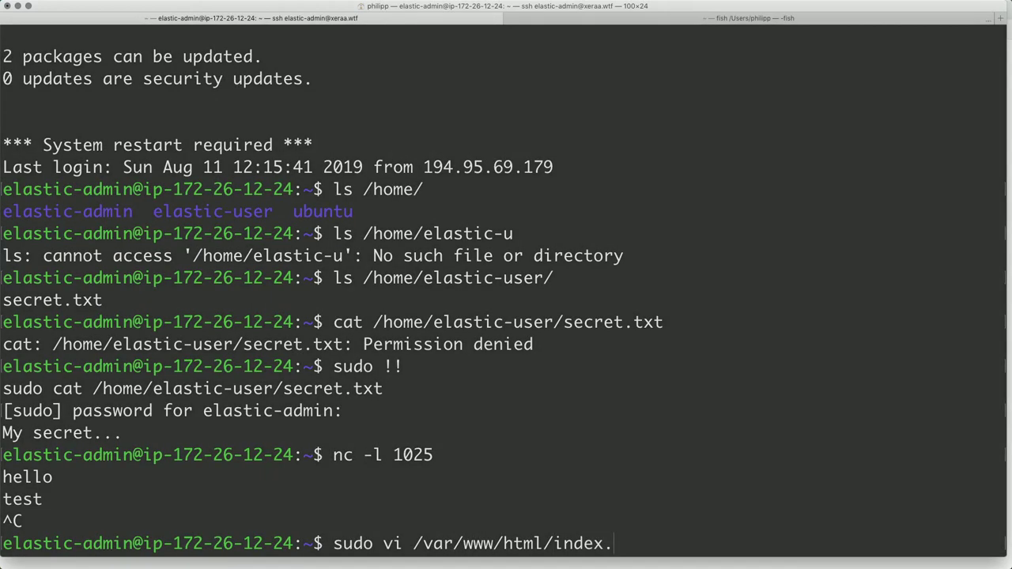
key(Return)
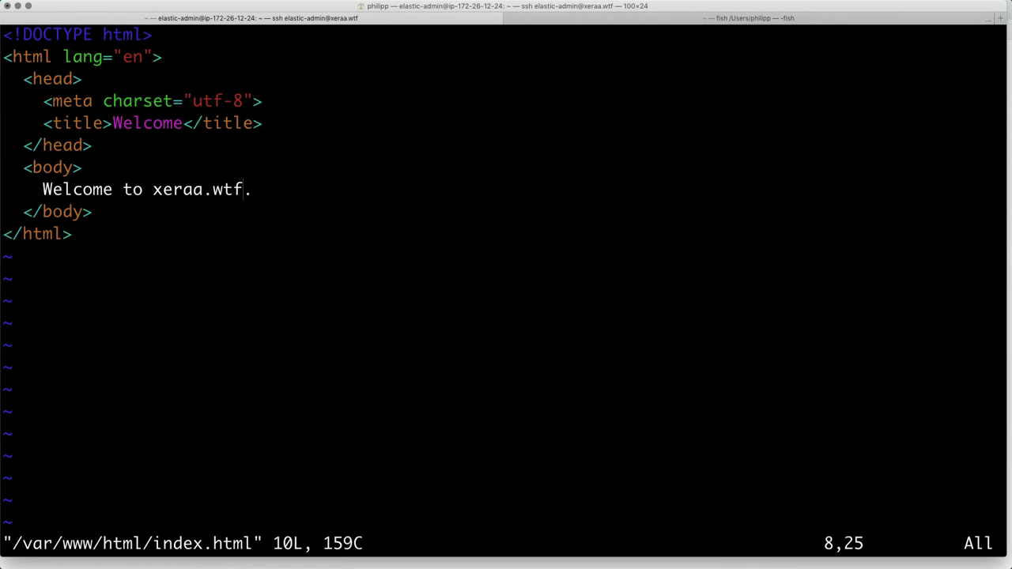
- Replace the period after 'Welcome to xeraa.wtf' with a heart-eyes emoji
key(Down)
key(Down)
key(Down)
key(Up)
key(Up)
key(Up)
key(Down)
key(End)
key(a)
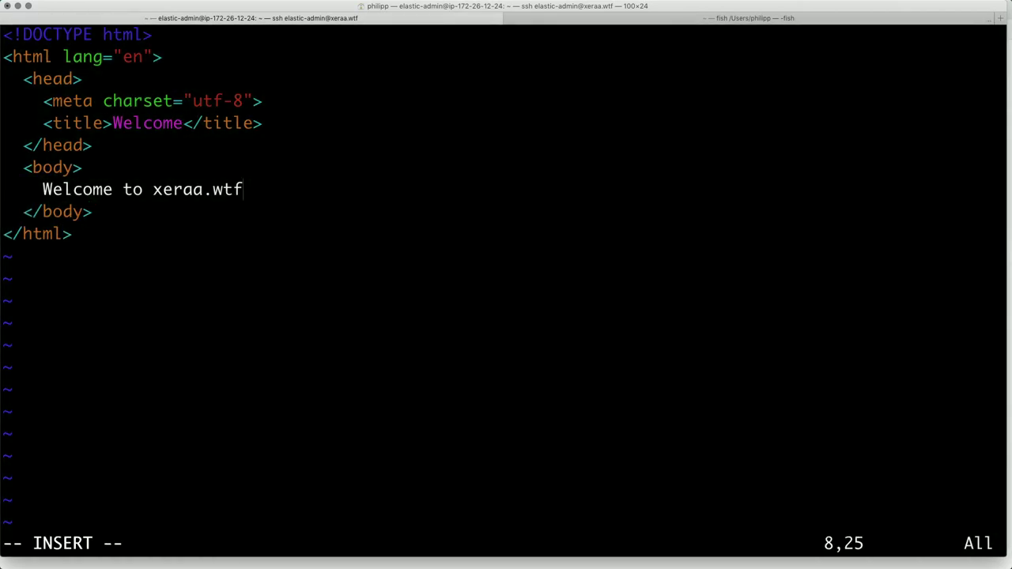
mouse_move(515, 3)
click(789, 6)
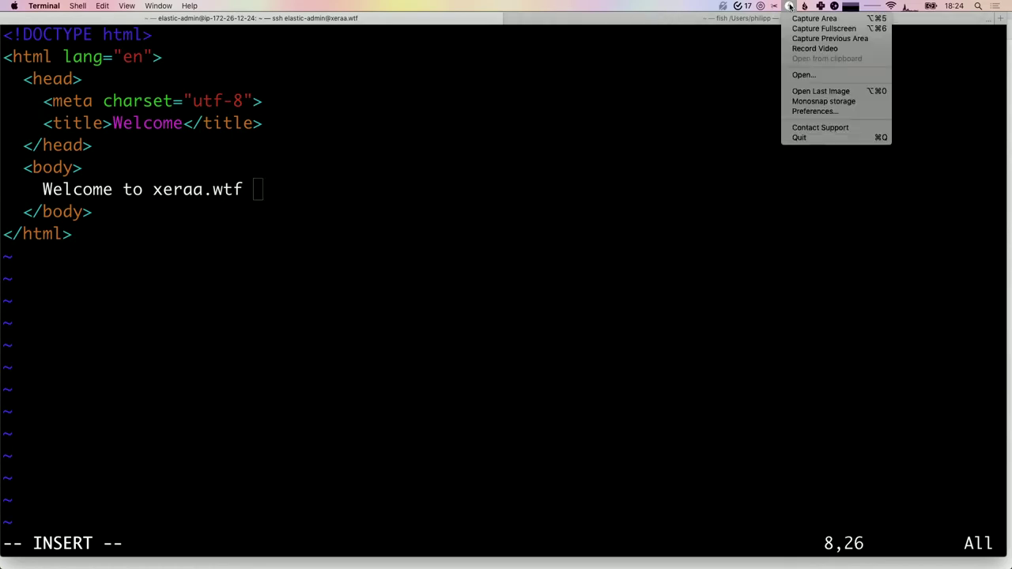
click(820, 9)
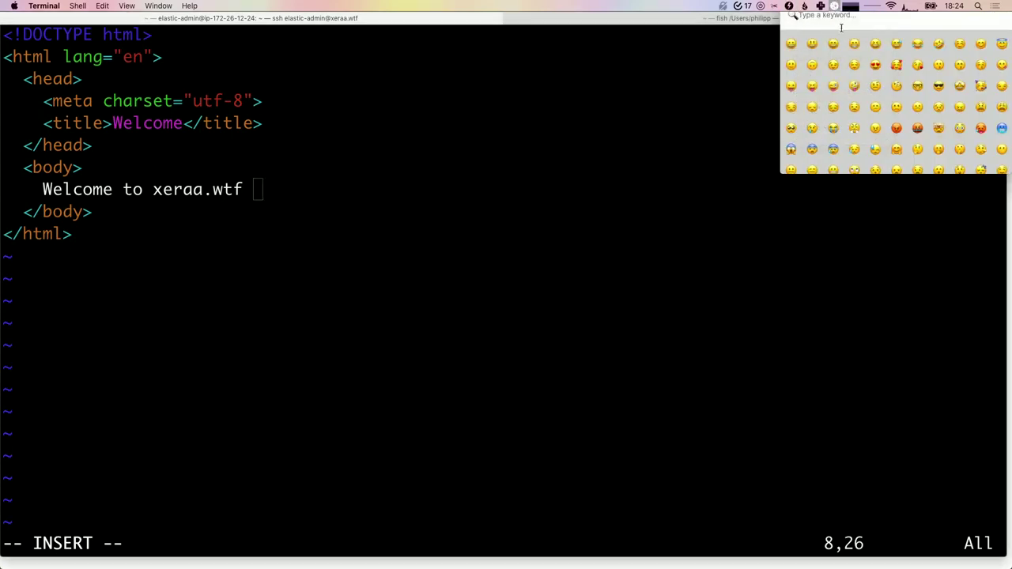
click(609, 174)
- Save index.html and quit vi with :wq
key(super+v)
key(Escape)
key(Escape)
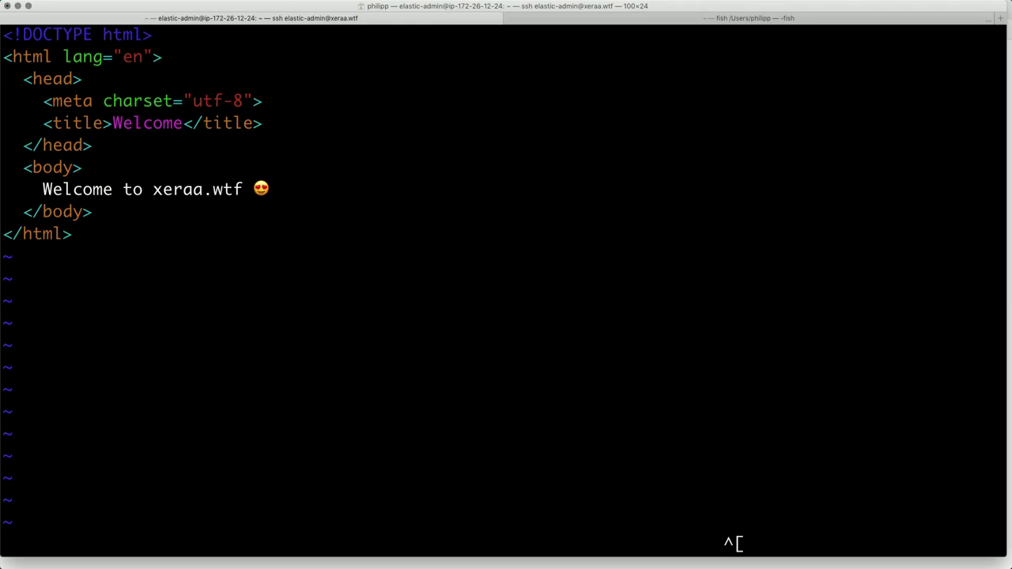
text(:wq)
key(Return)
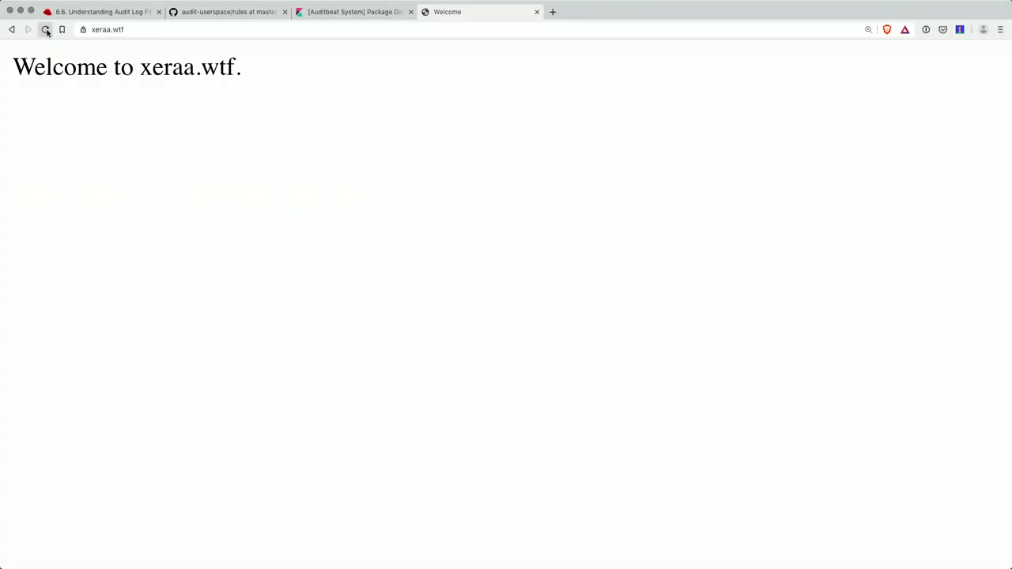
- Reload xeraa.wtf to show the emoji, then highlight the watched /var/www/html/ path in auditbeat.yml
click(46, 30)
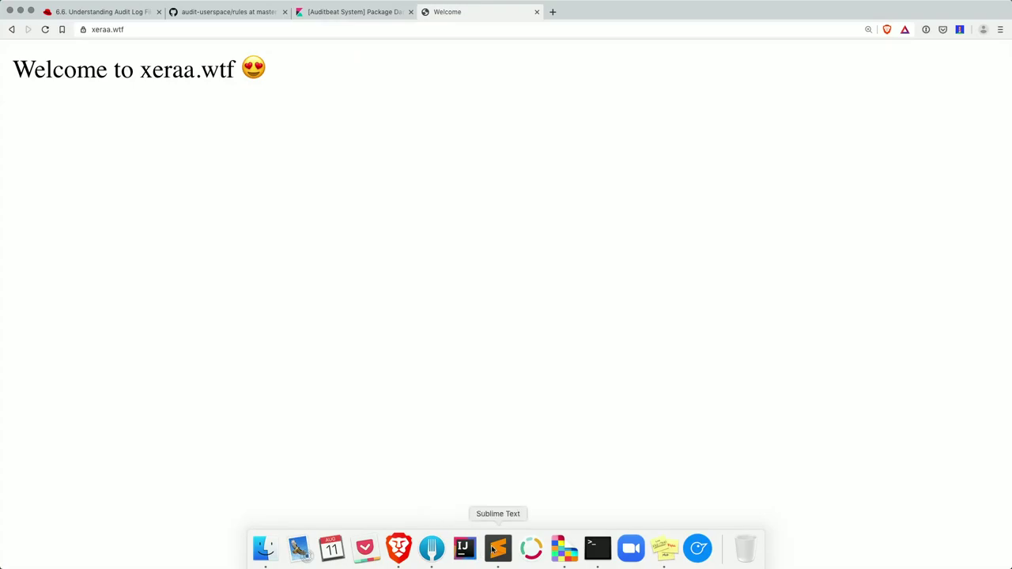
click(497, 558)
scroll(255, 179, down, 5)
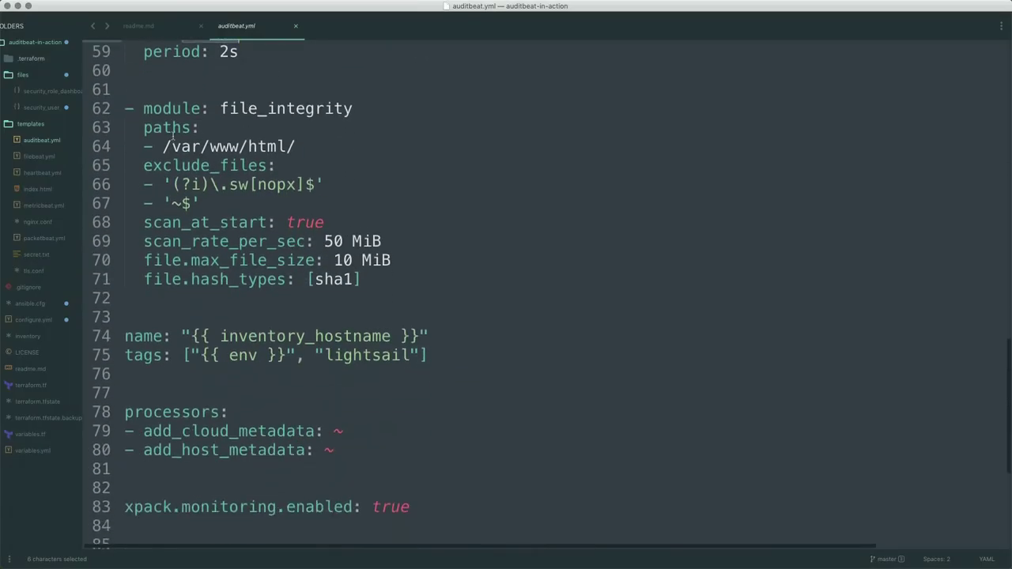
drag(167, 146, 297, 147)
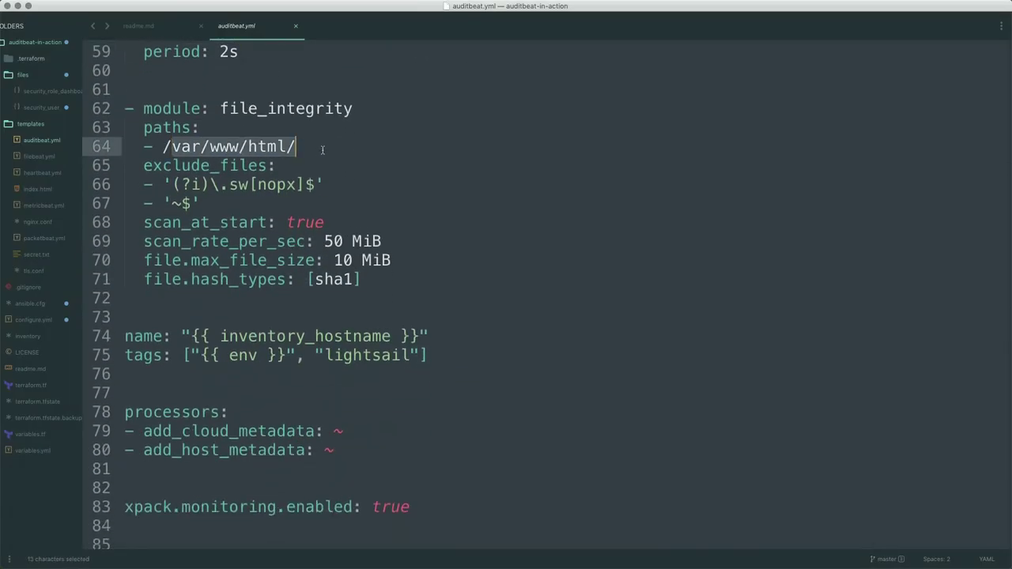
- Highlight the two exclude_files patterns, the 50 MiB scan rate and the 10 MiB file size limit
drag(170, 184, 202, 203)
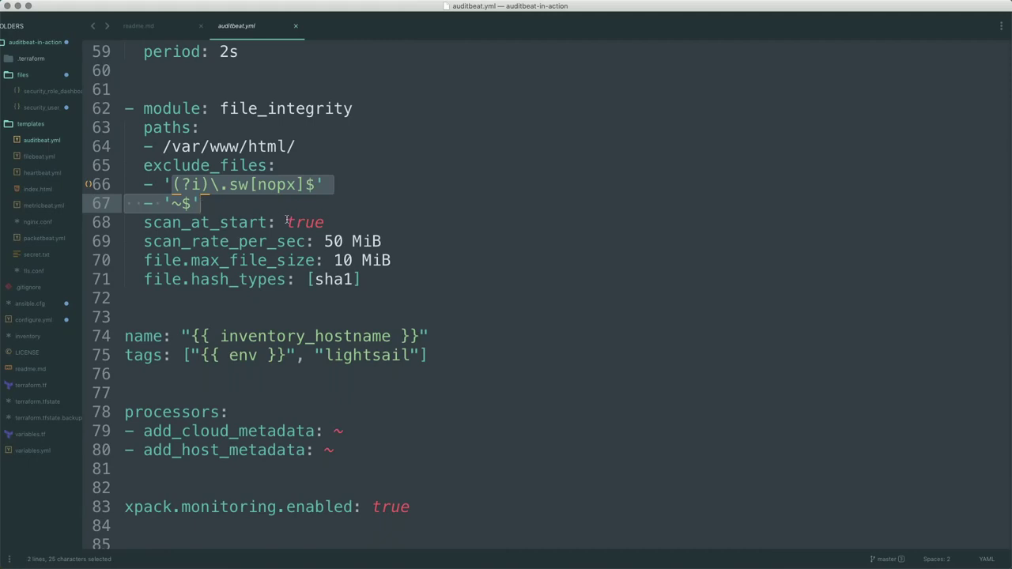
drag(323, 241, 388, 234)
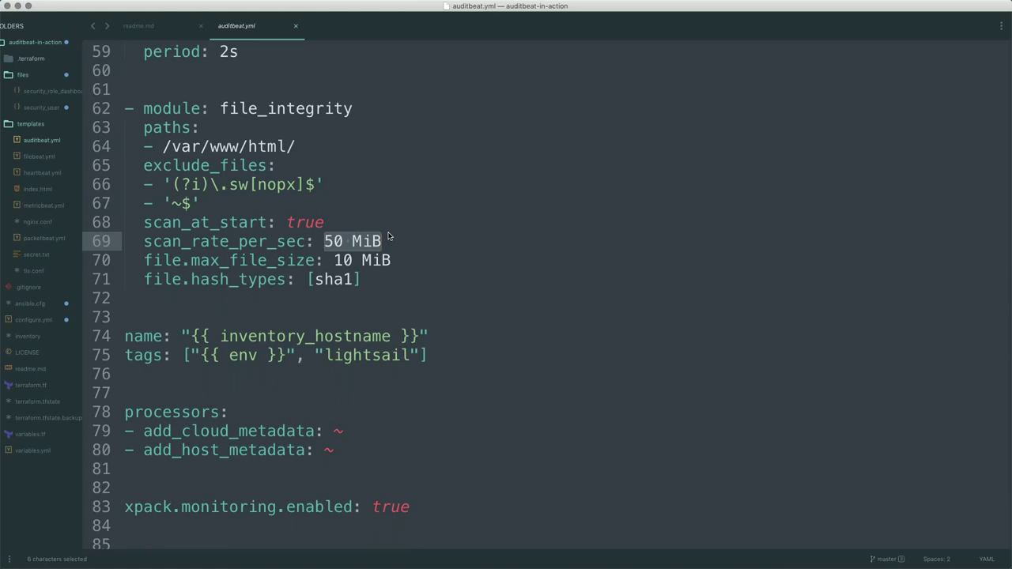
drag(334, 260, 402, 260)
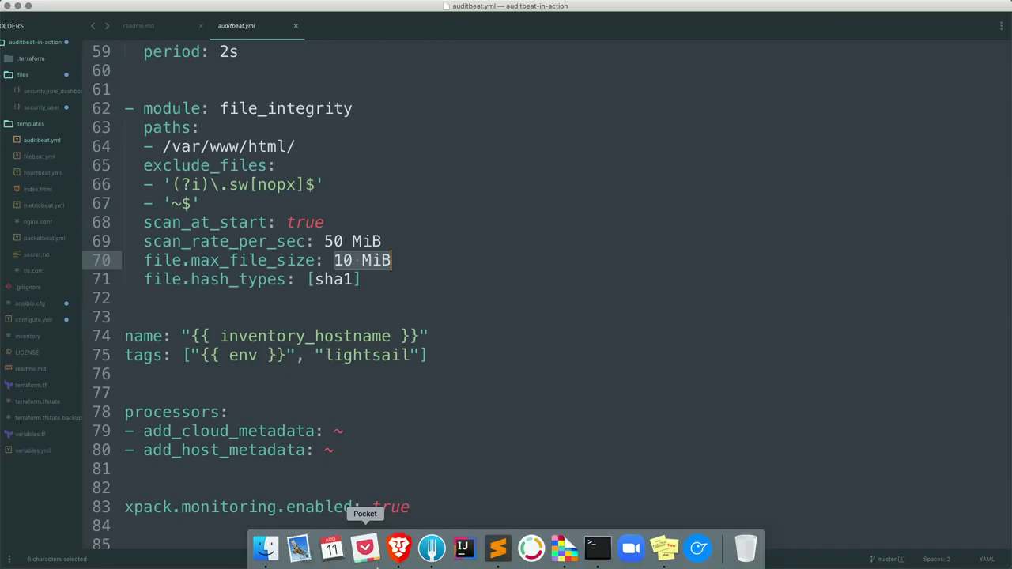
click(398, 551)
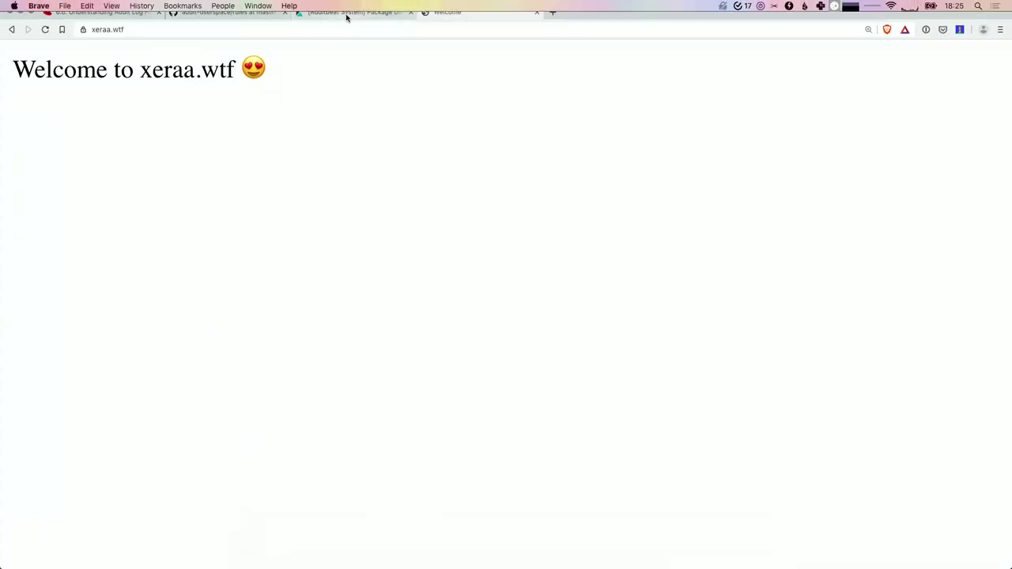
- Search dashboards for 'file int' and open the Auditbeat File Integrity Overview ECS dashboard
click(346, 13)
click(19, 213)
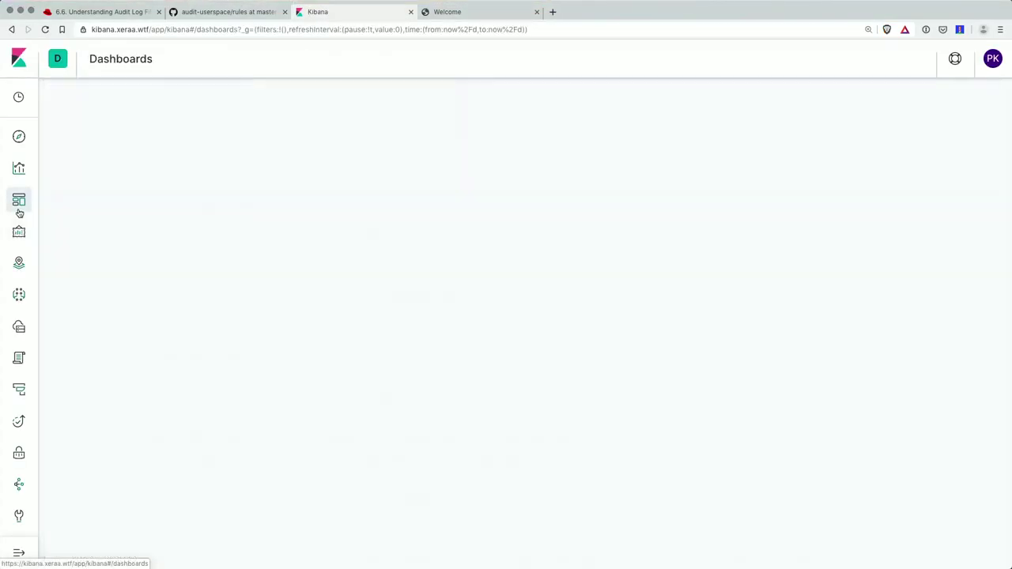
click(307, 129)
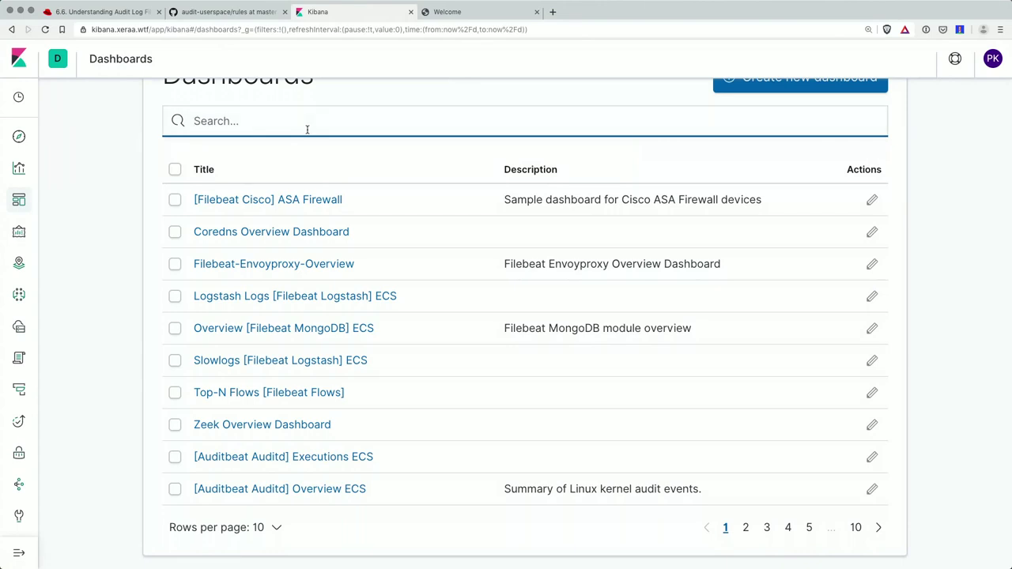
text(file )
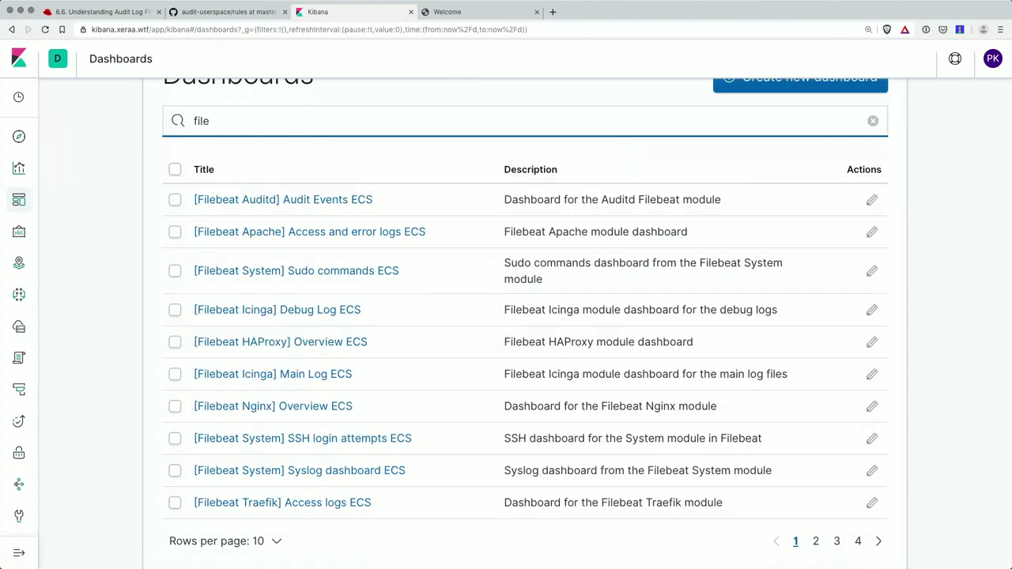
text(int)
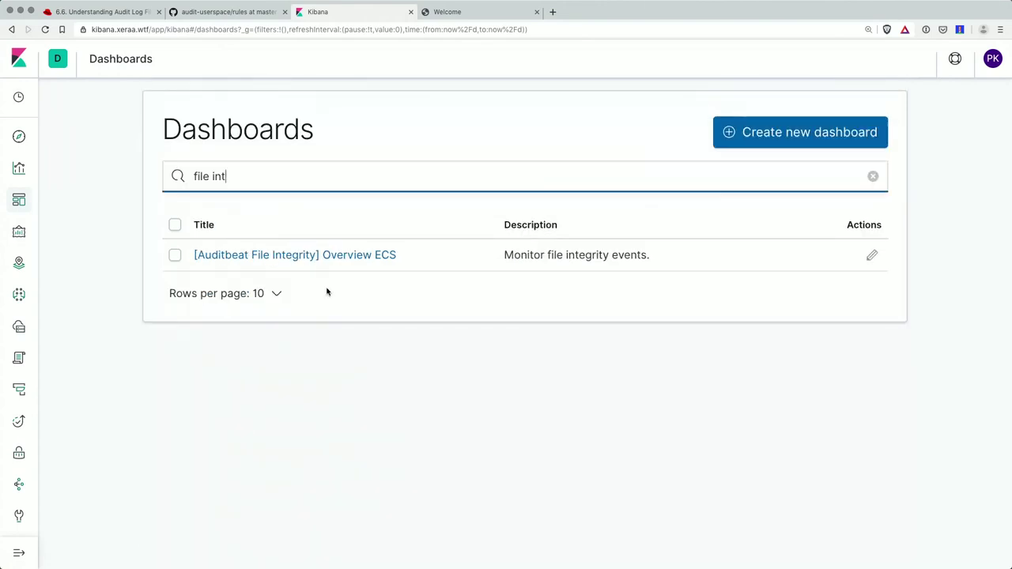
click(332, 256)
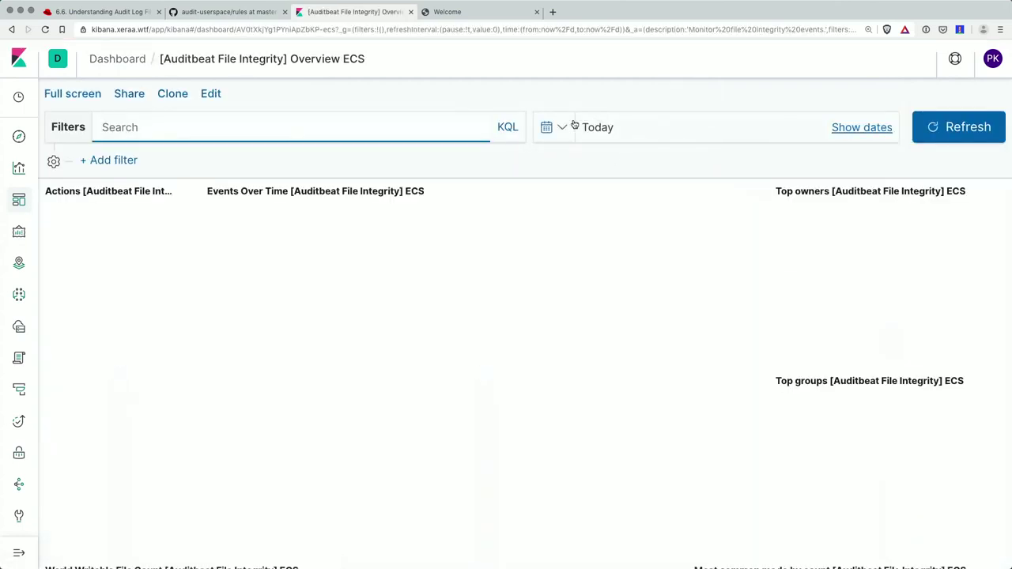
- Set the dashboard's time range to Last 15 minutes and inspect the moved event bar
click(553, 128)
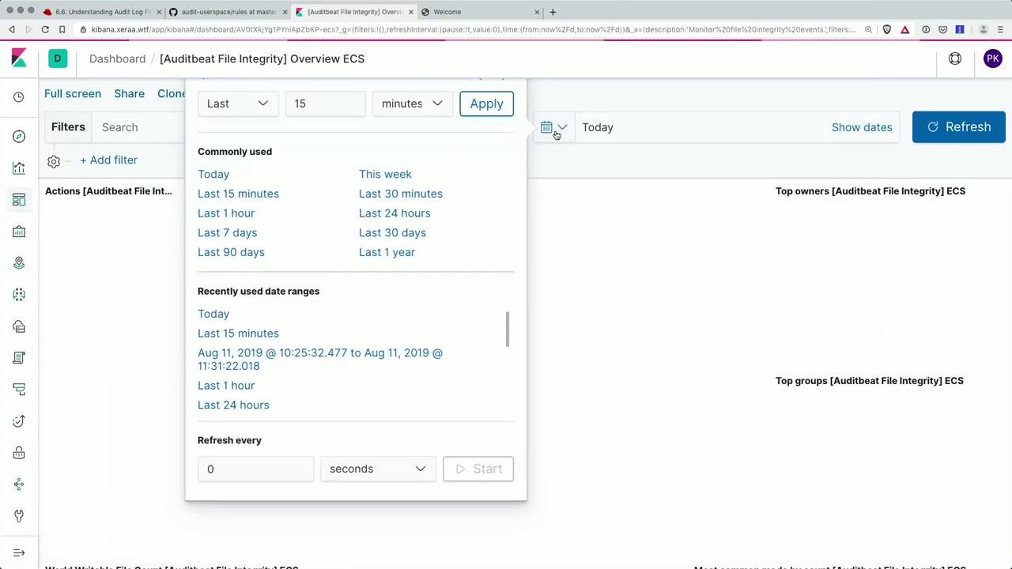
click(237, 192)
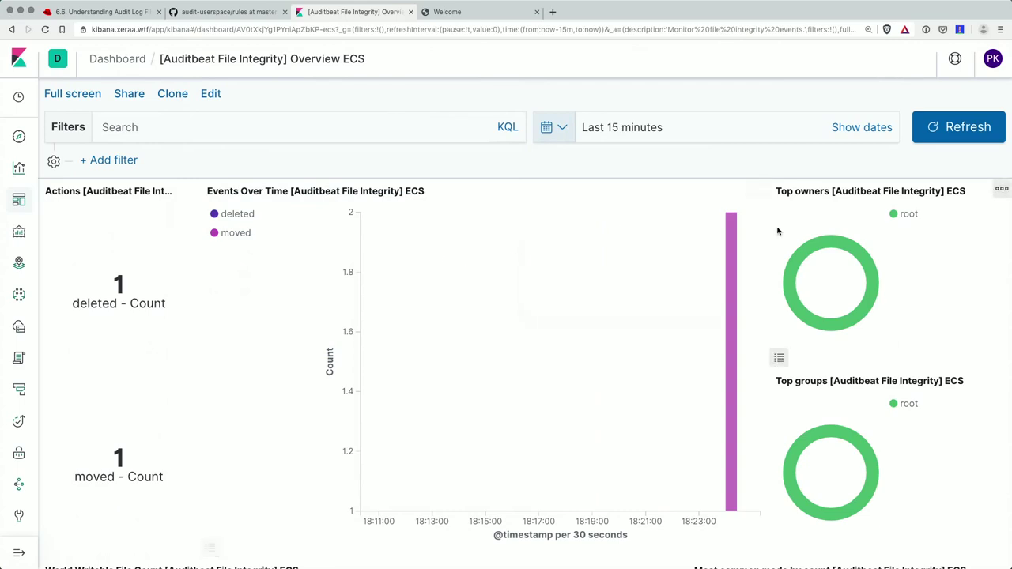
mouse_move(731, 248)
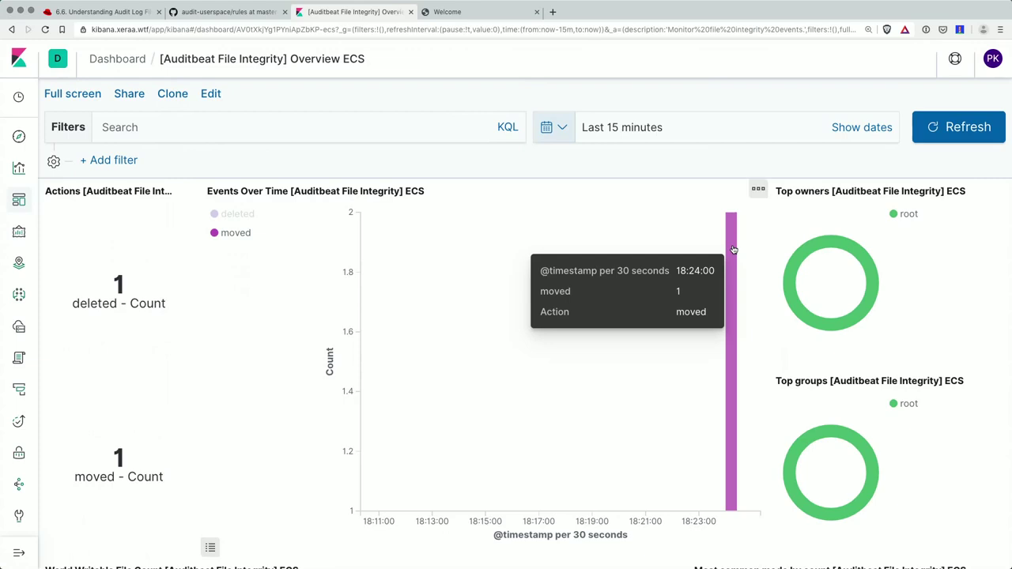
scroll(637, 359, down, 10)
scroll(545, 297, down, 3)
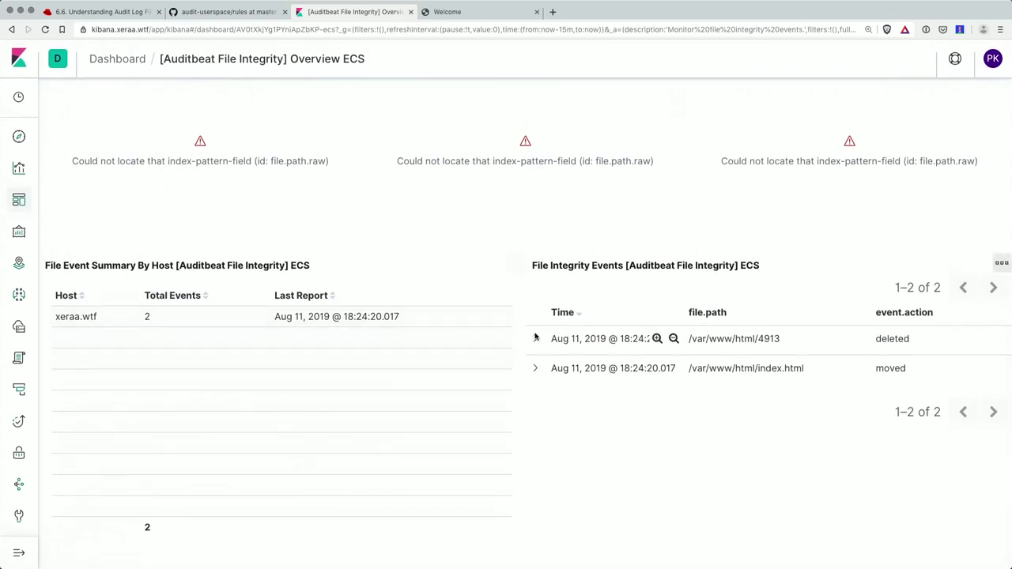
drag(757, 367, 808, 372)
click(757, 338)
drag(757, 338, 805, 341)
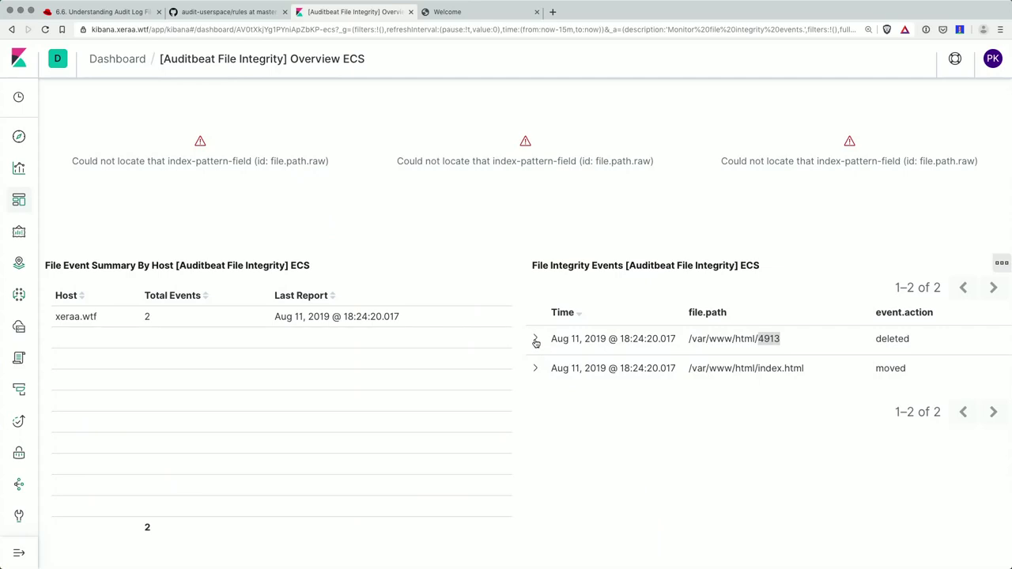
click(535, 342)
scroll(638, 366, down, 5)
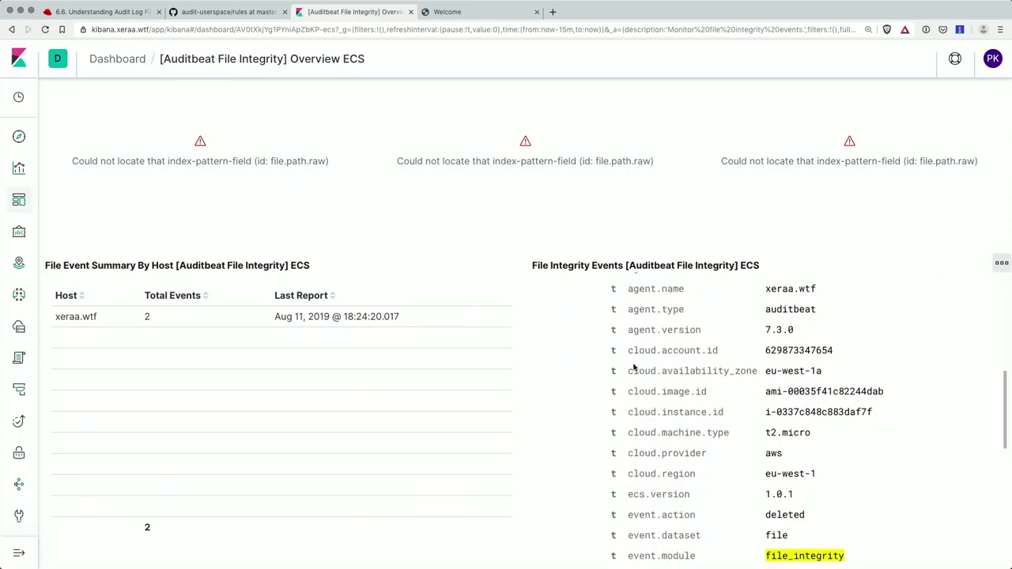
scroll(633, 367, down, 5)
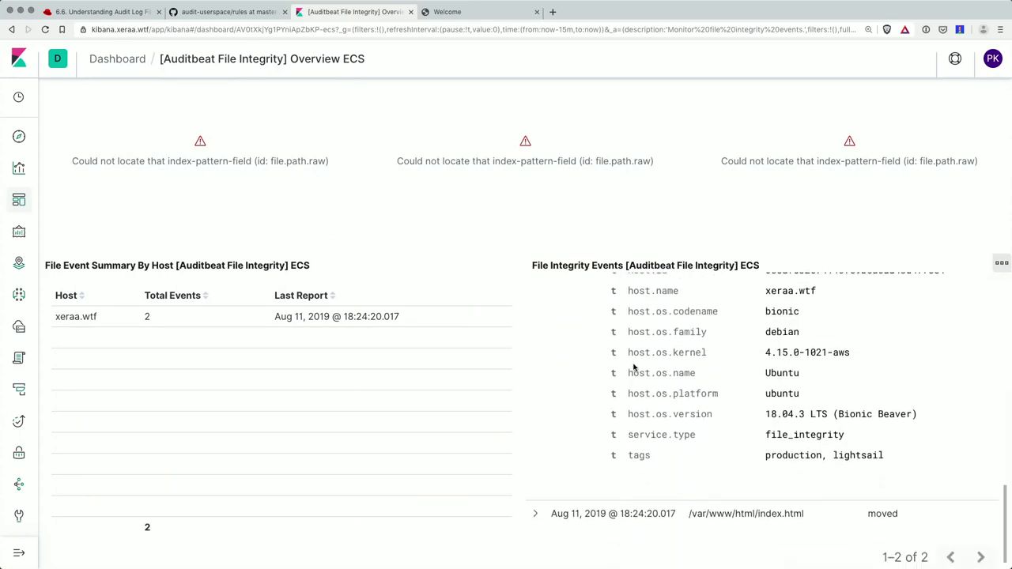
scroll(633, 367, up, 2)
scroll(633, 367, up, 10)
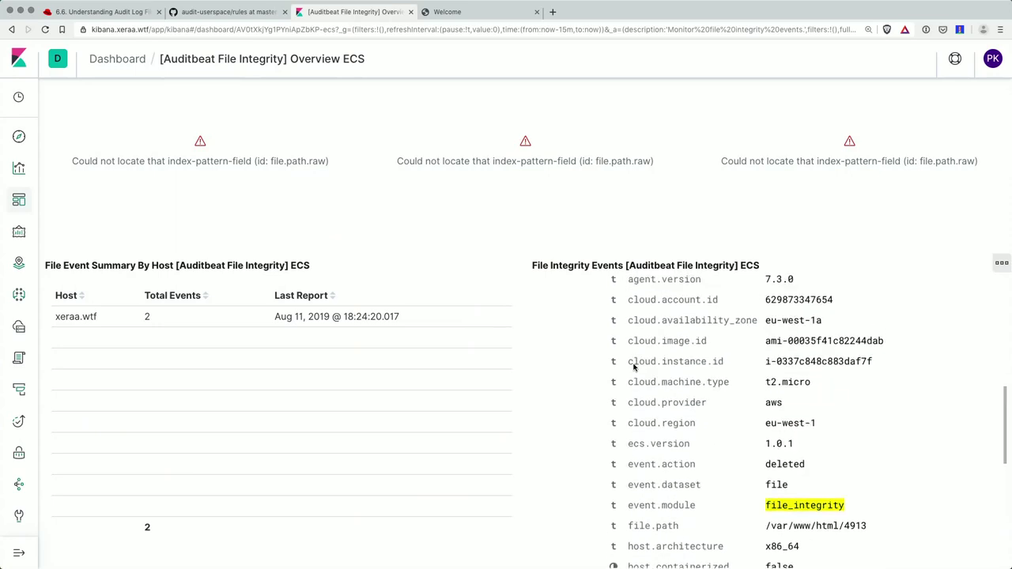
scroll(634, 367, up, 15)
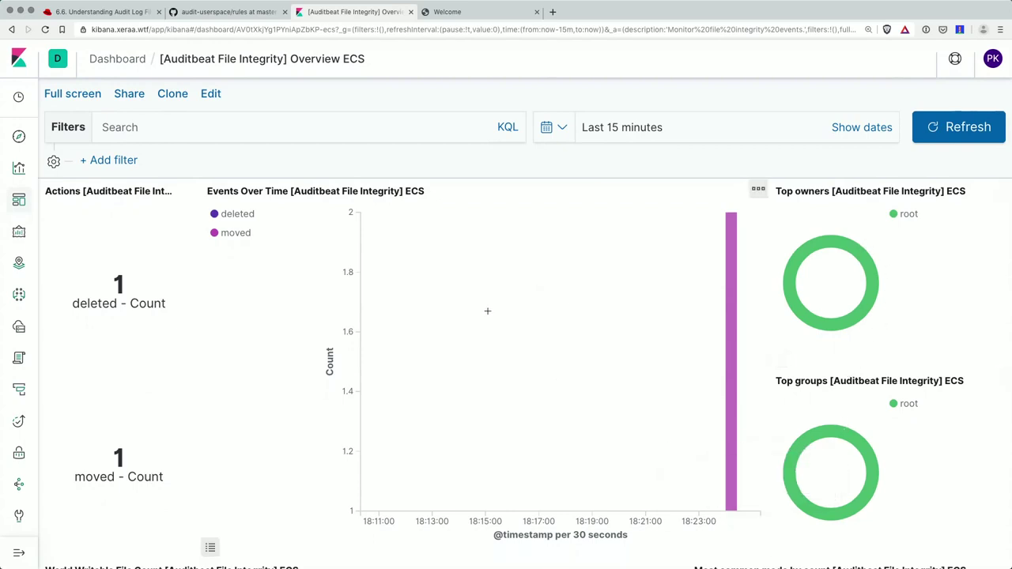
- Present the Deckset slides from File Integrity Module through hash_types to Demo, then open Kibana's SIEM app
mouse_move(564, 547)
click(564, 466)
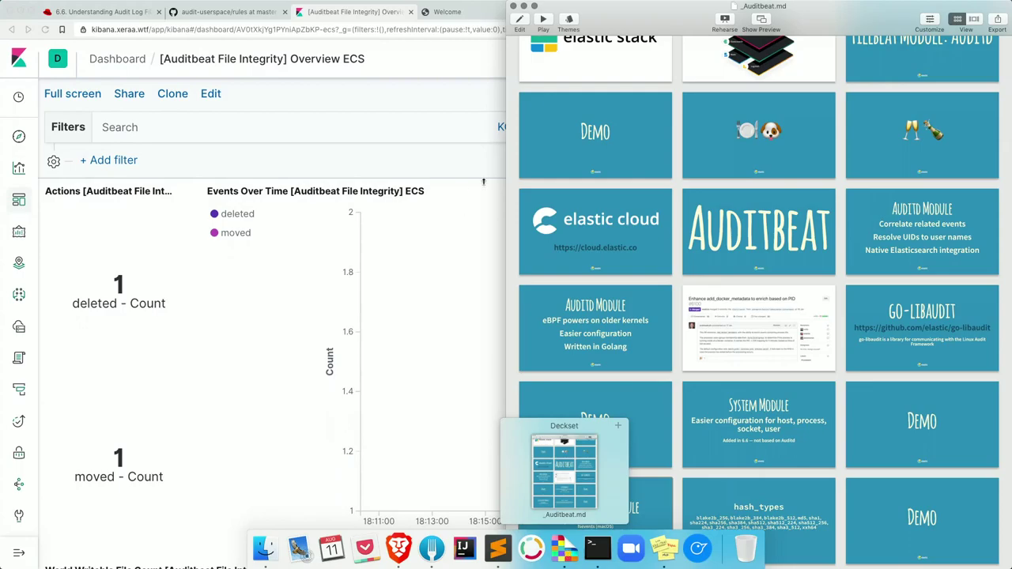
click(544, 22)
key(Right)
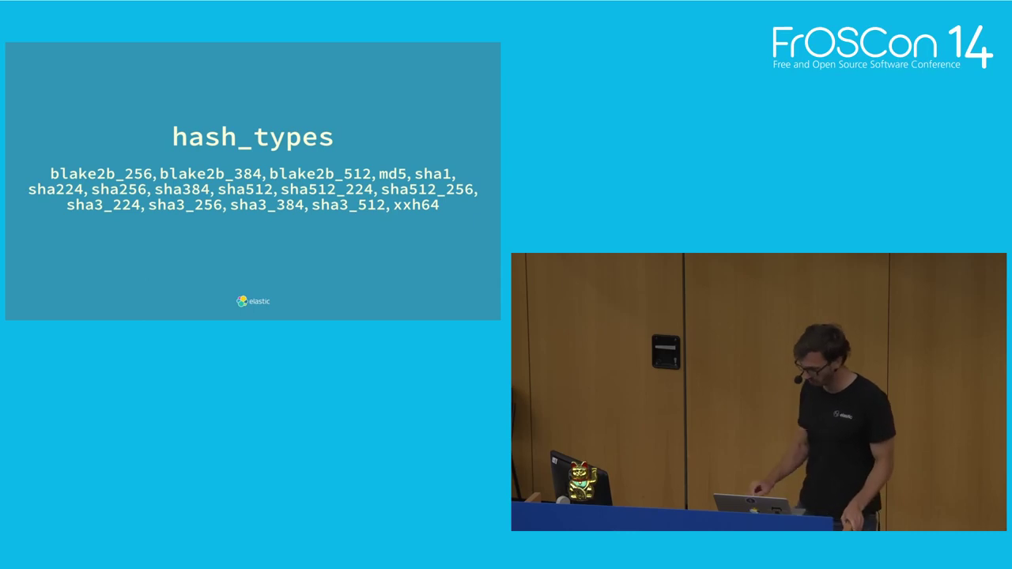
key(Right)
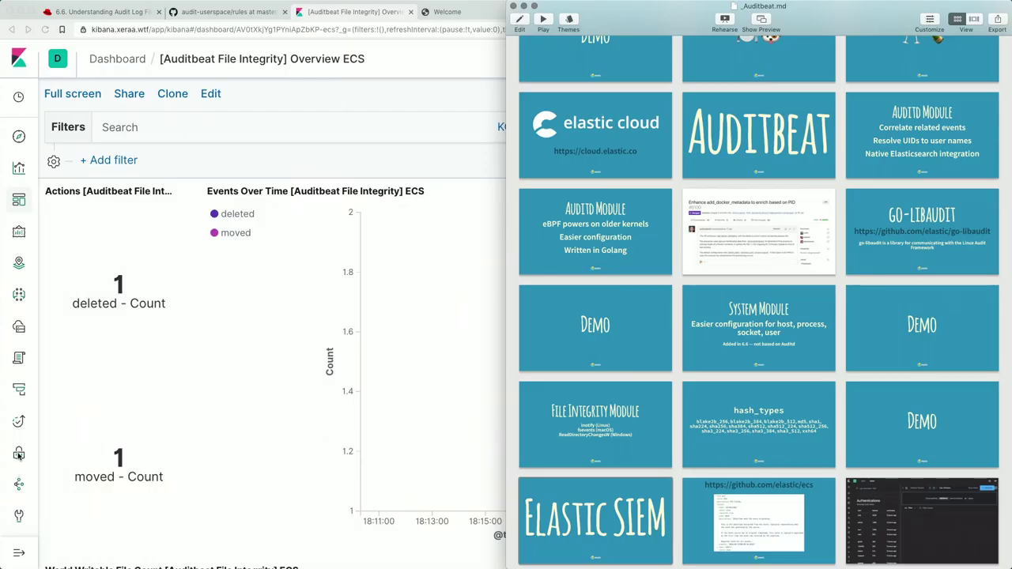
click(19, 456)
click(19, 456)
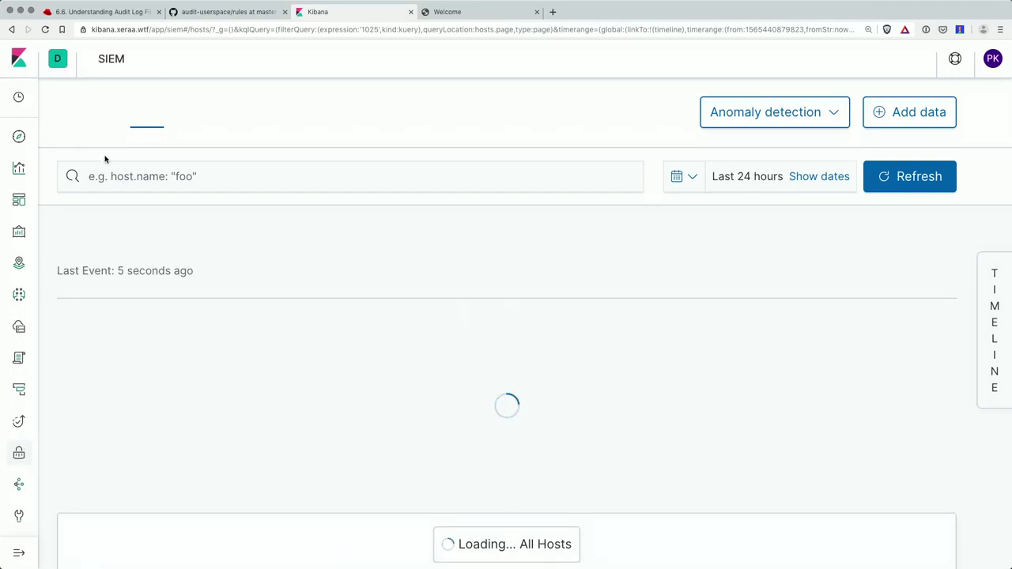
- Open the SIEM Overview page and scroll down to the Host Events panel
click(86, 113)
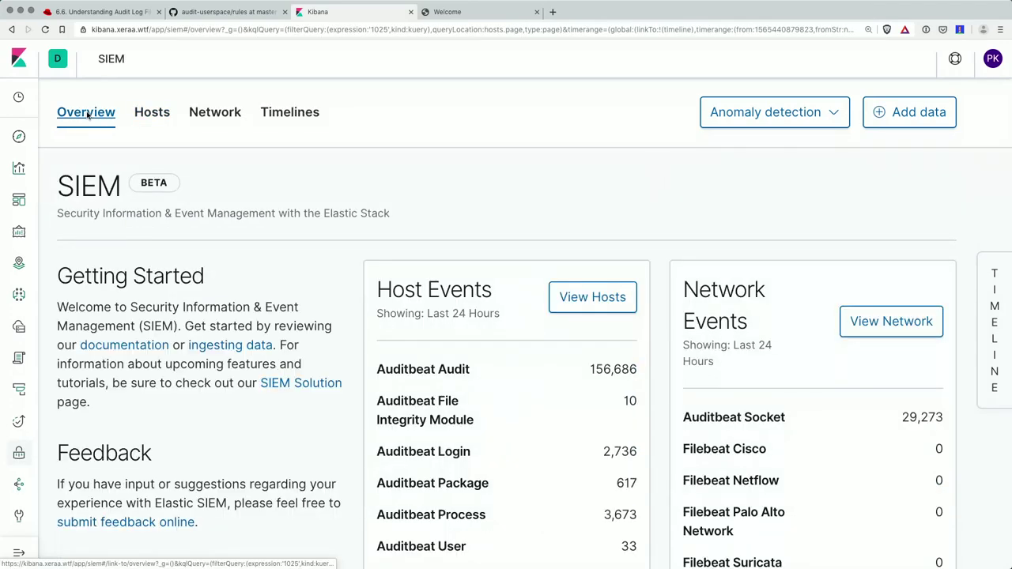
scroll(203, 156, down, 1)
mouse_move(151, 143)
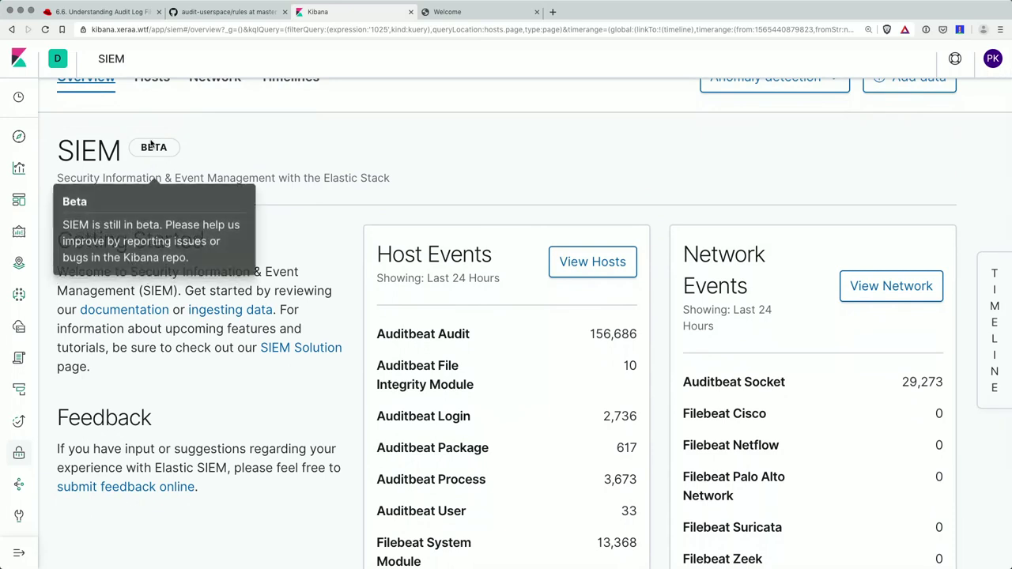
scroll(267, 346, down, 4)
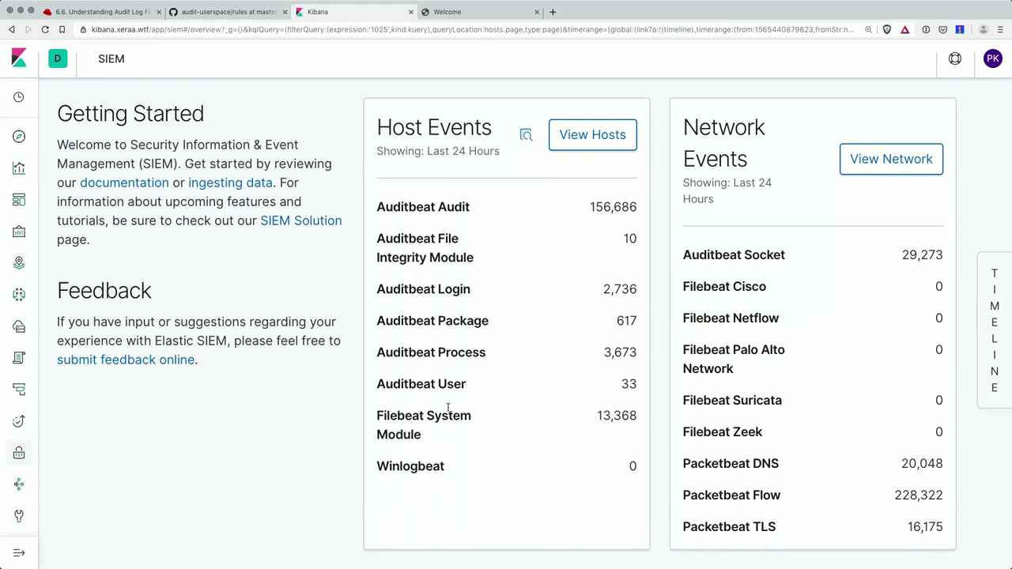
- Highlight the Auditbeat User (33), Package and Socket counts, then Filebeat Cisco, Suricata and Zeek
drag(416, 386, 470, 387)
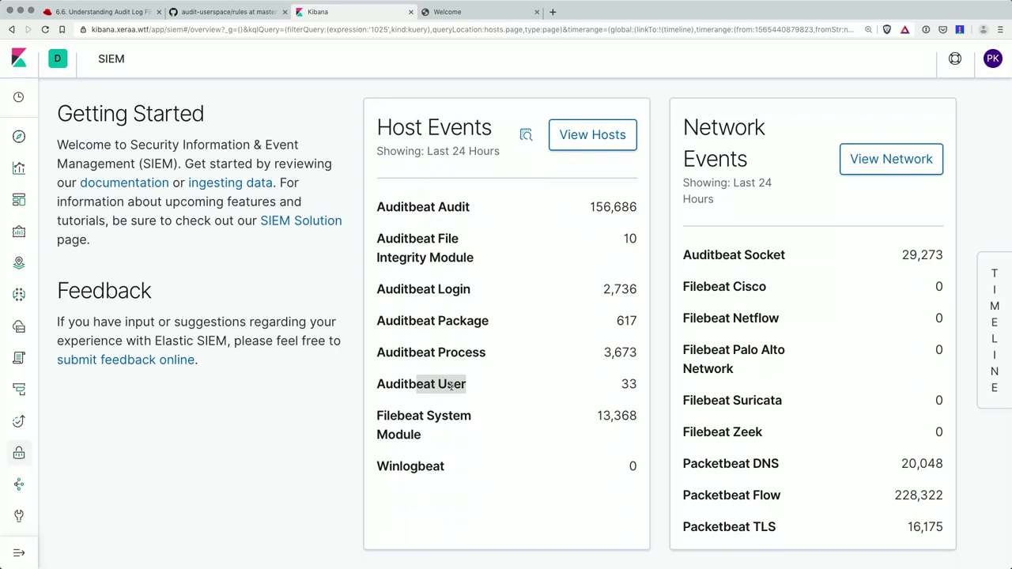
double_click(630, 384)
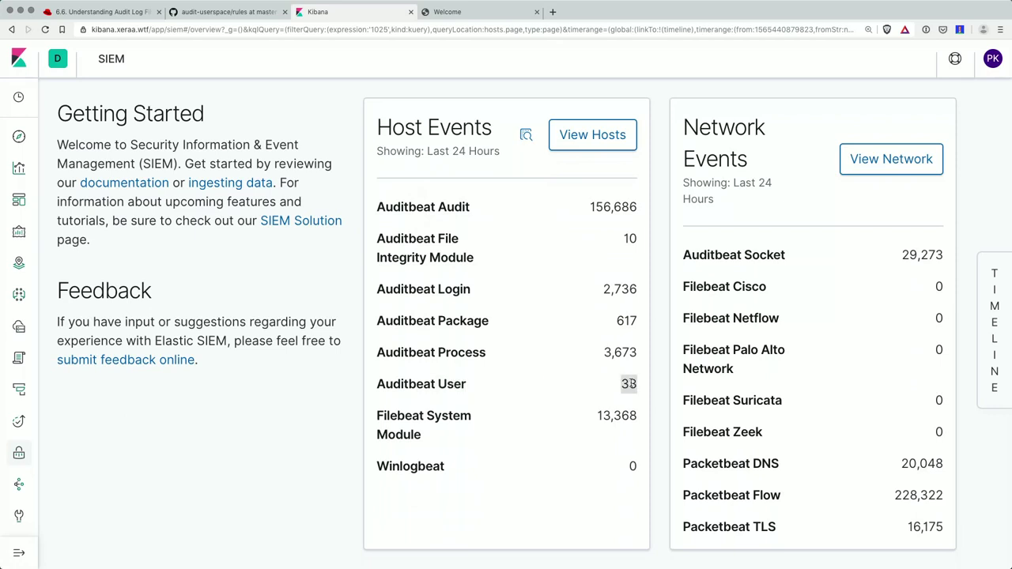
drag(466, 321, 508, 326)
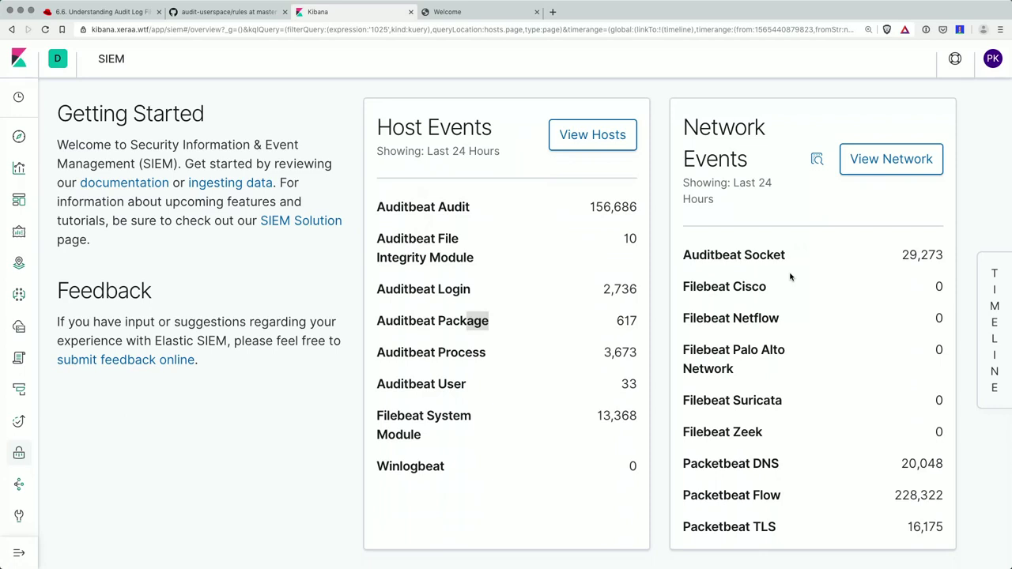
drag(755, 259, 879, 256)
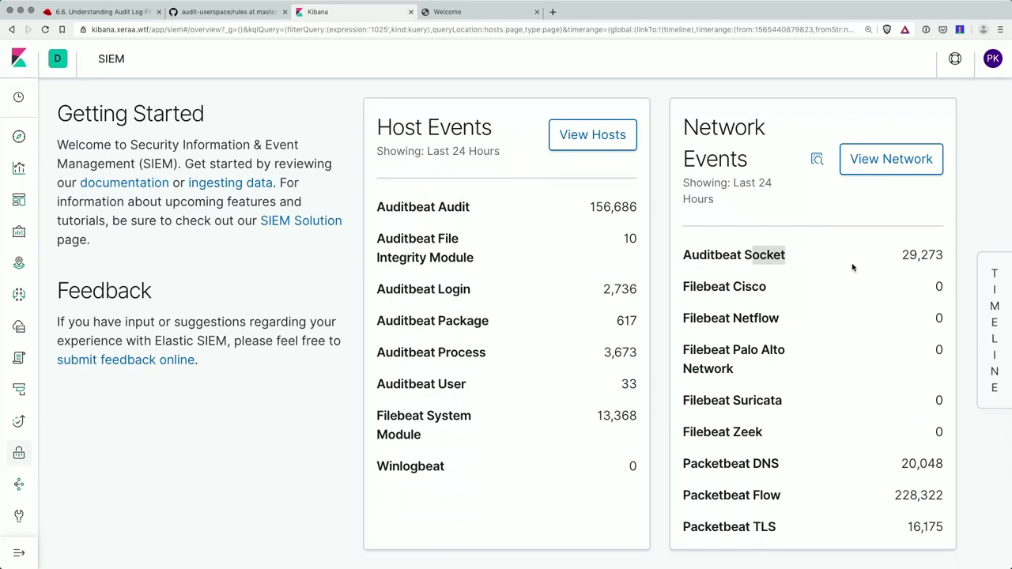
double_click(737, 287)
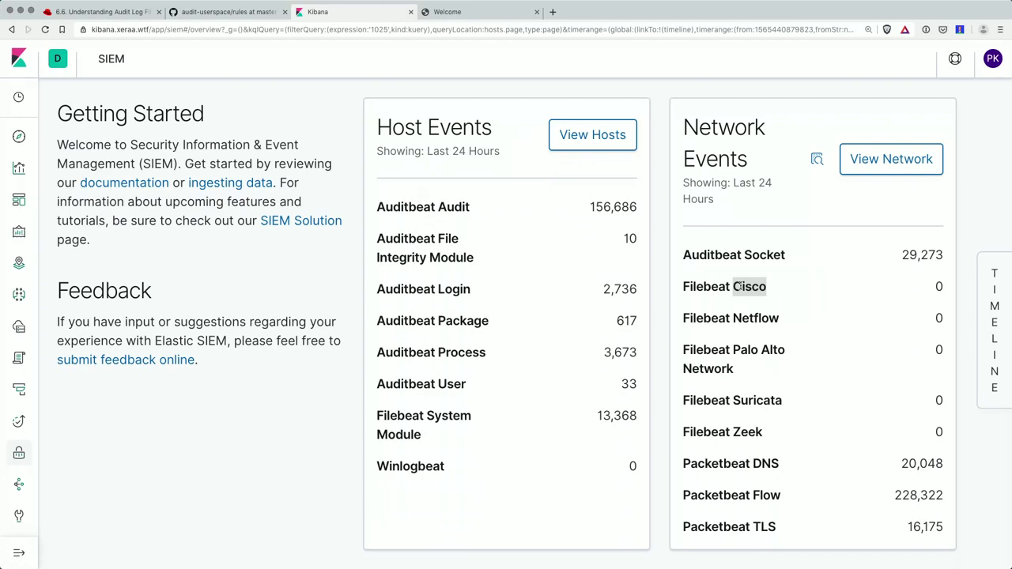
double_click(763, 399)
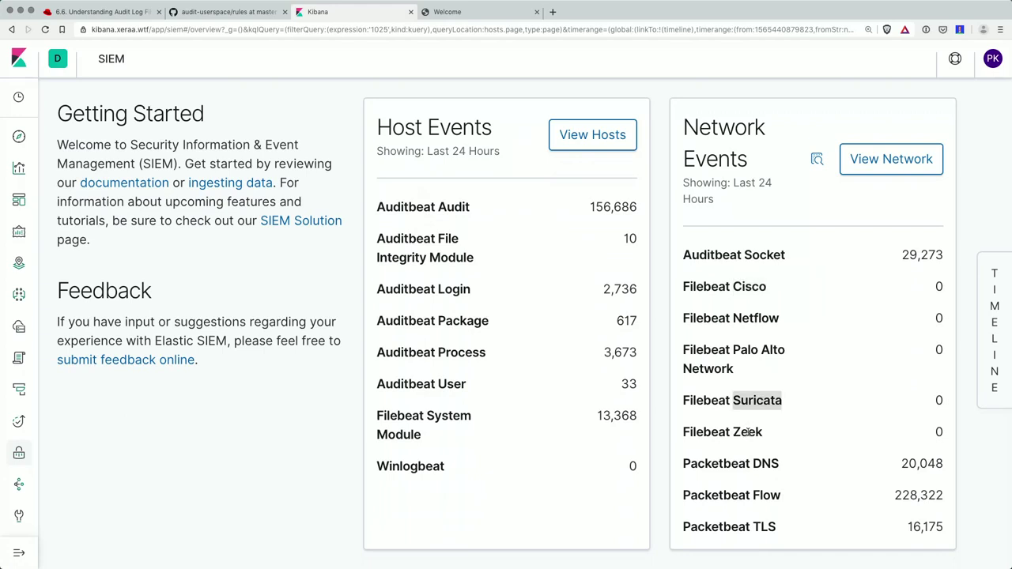
click(747, 432)
double_click(747, 431)
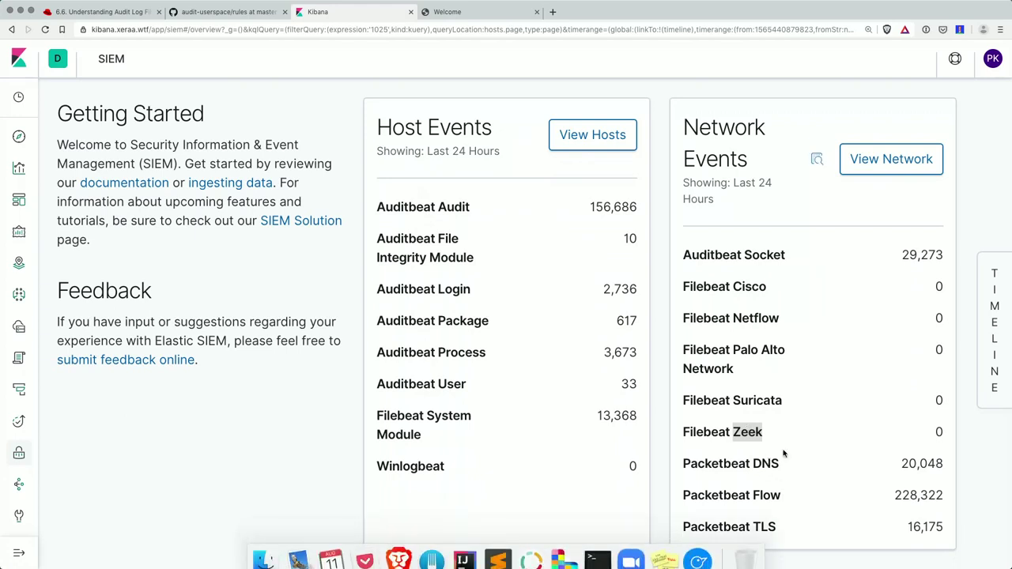
scroll(736, 302, up, 5)
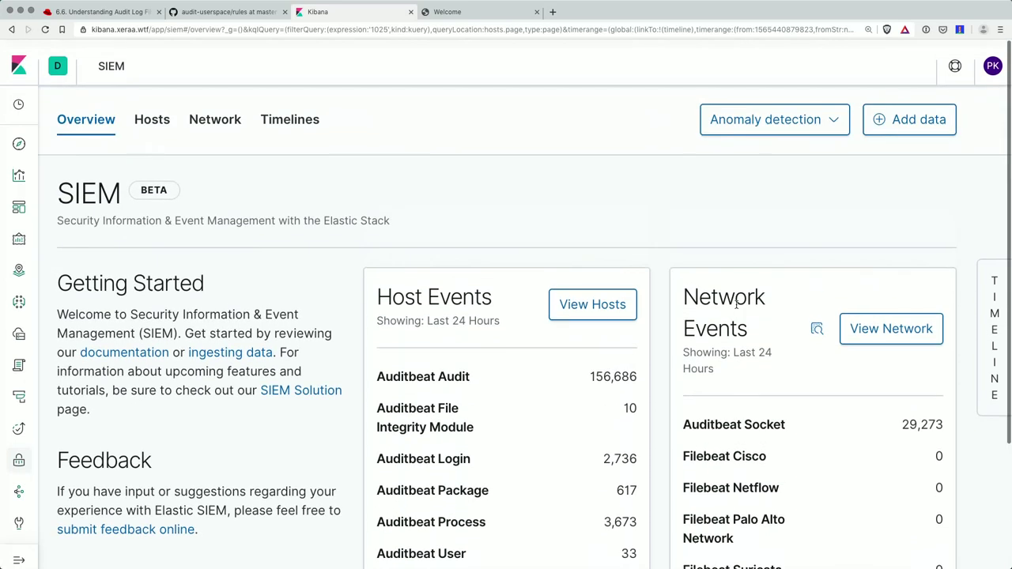
click(163, 117)
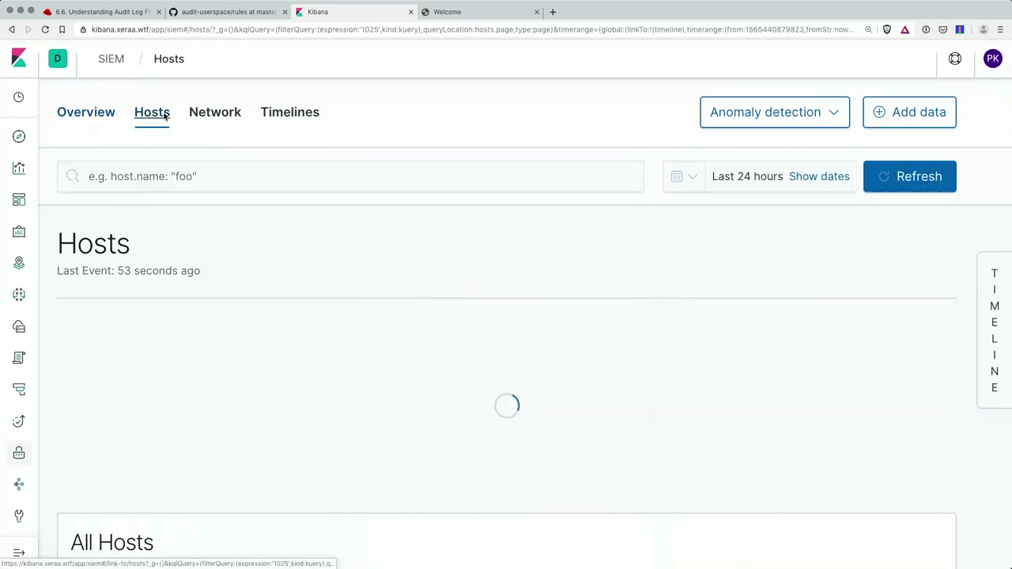
scroll(144, 222, down, 2)
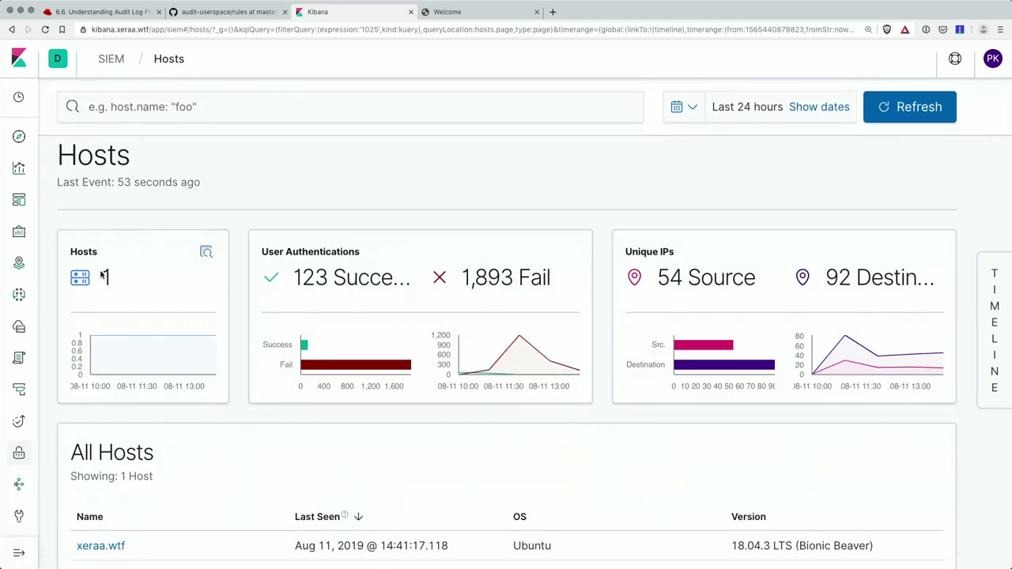
scroll(103, 276, down, 1)
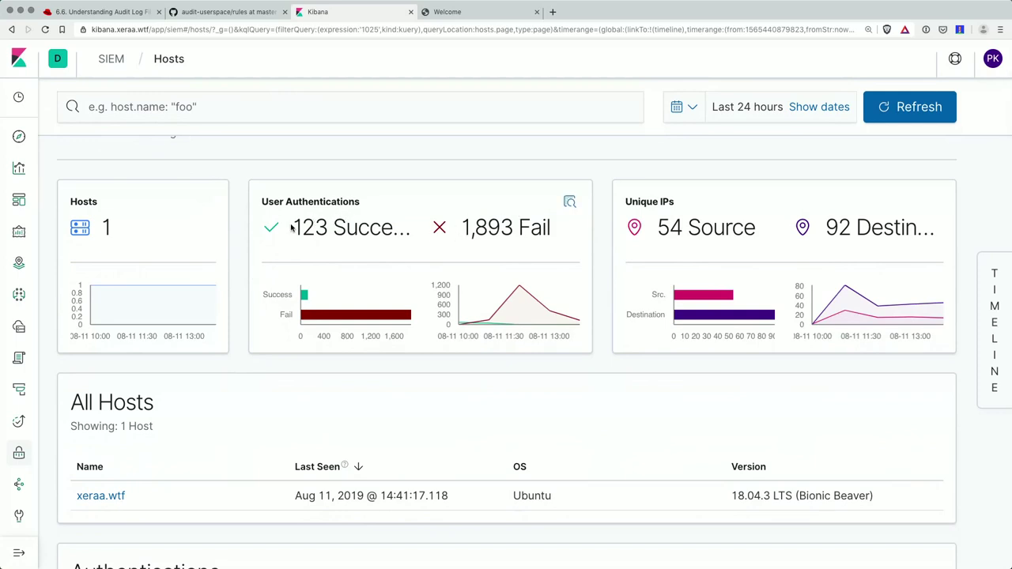
drag(290, 226, 326, 227)
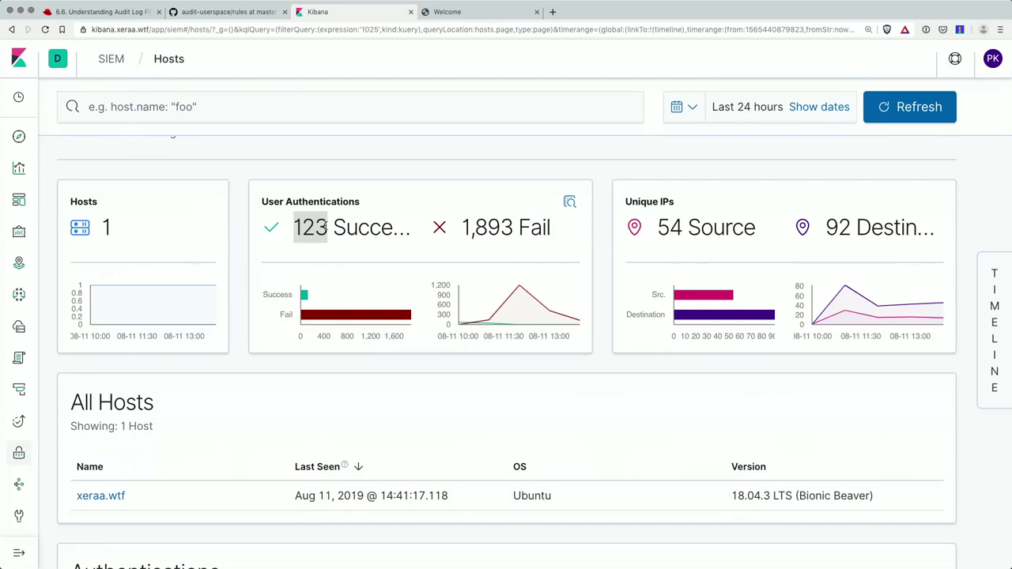
drag(466, 227, 512, 227)
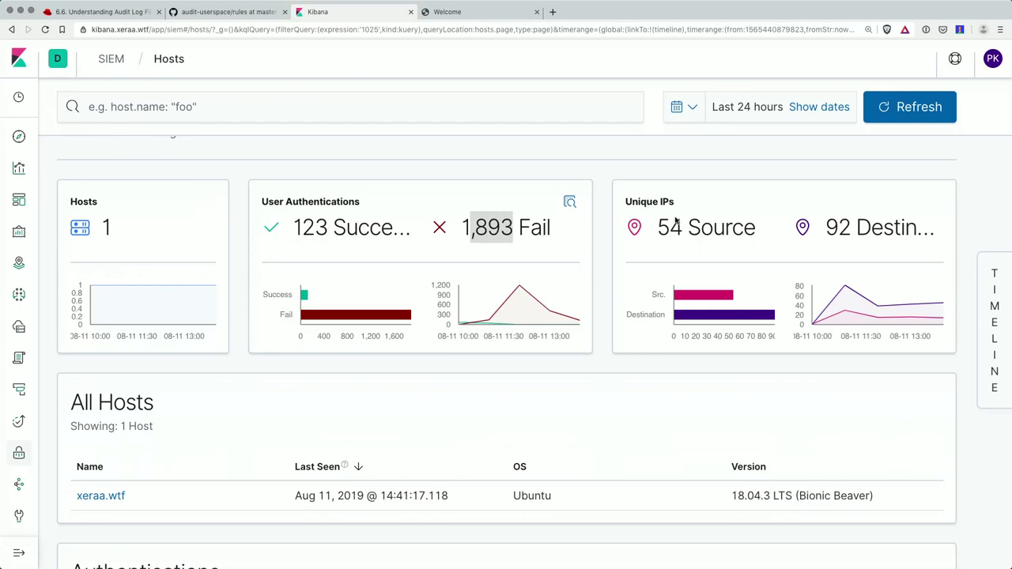
mouse_move(860, 314)
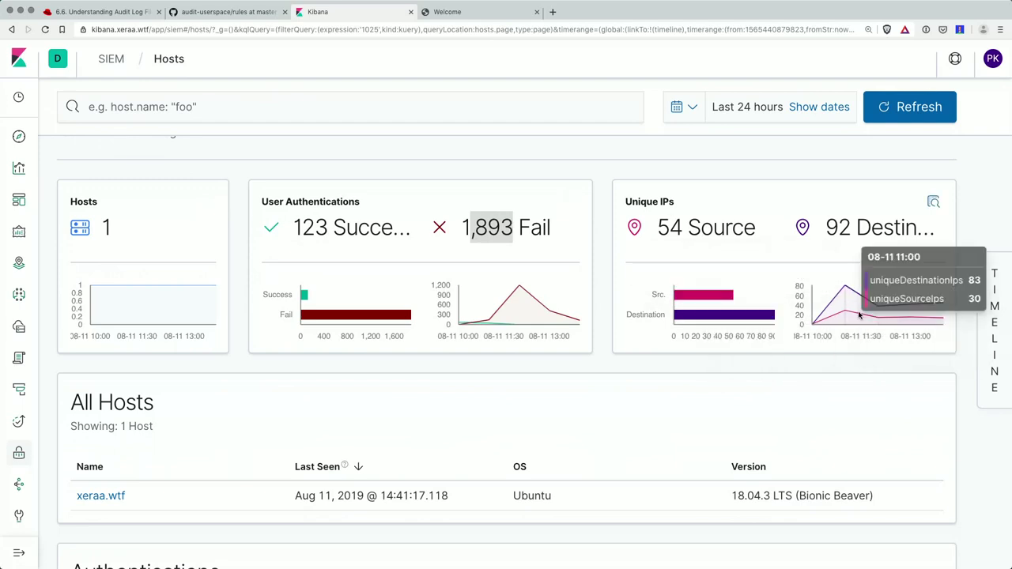
scroll(854, 315, down, 5)
scroll(221, 314, down, 1)
scroll(221, 314, up, 1)
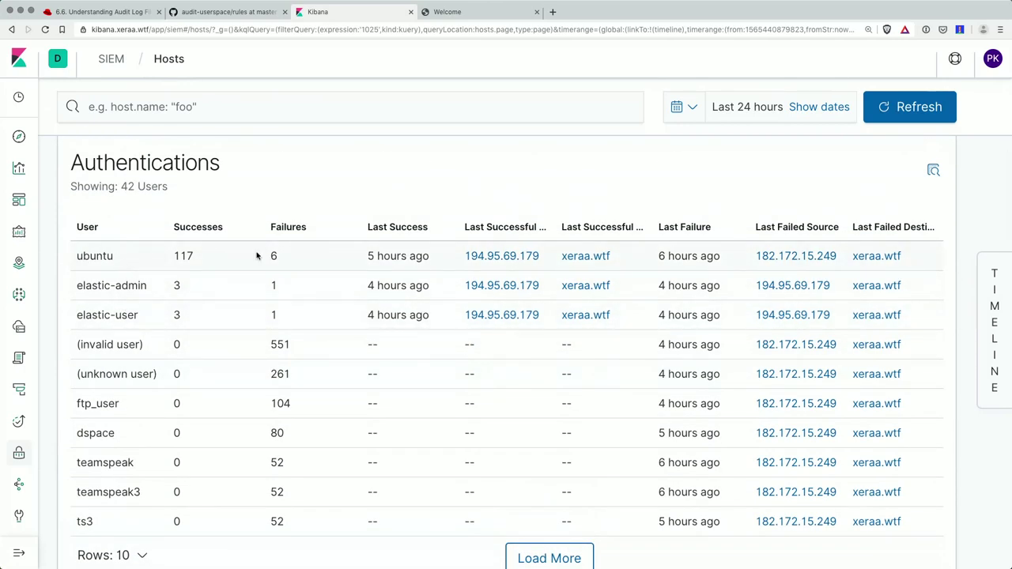
drag(285, 257, 268, 255)
scroll(143, 452, down, 3)
scroll(142, 452, up, 4)
scroll(142, 452, down, 9)
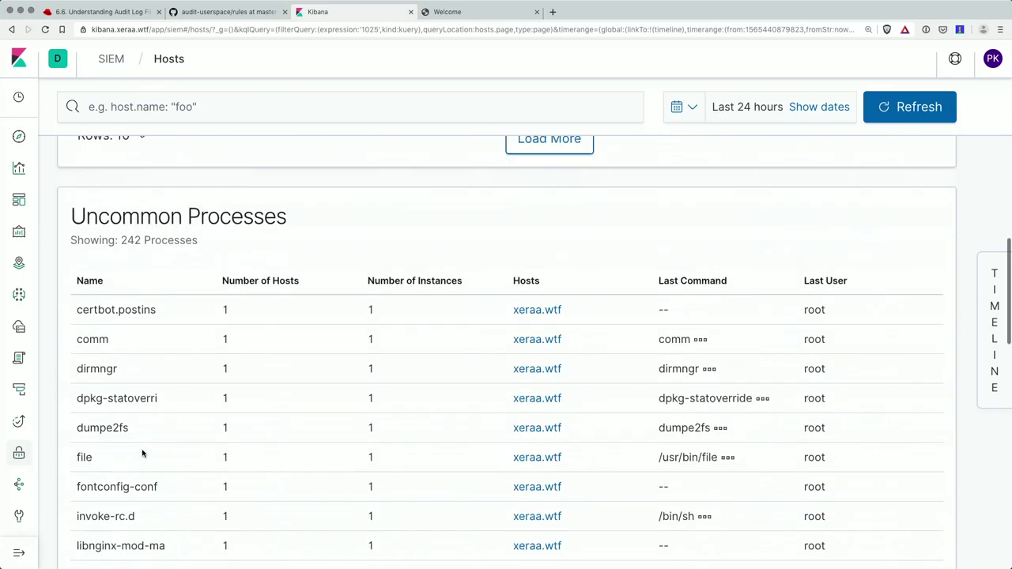
scroll(167, 248, up, 1)
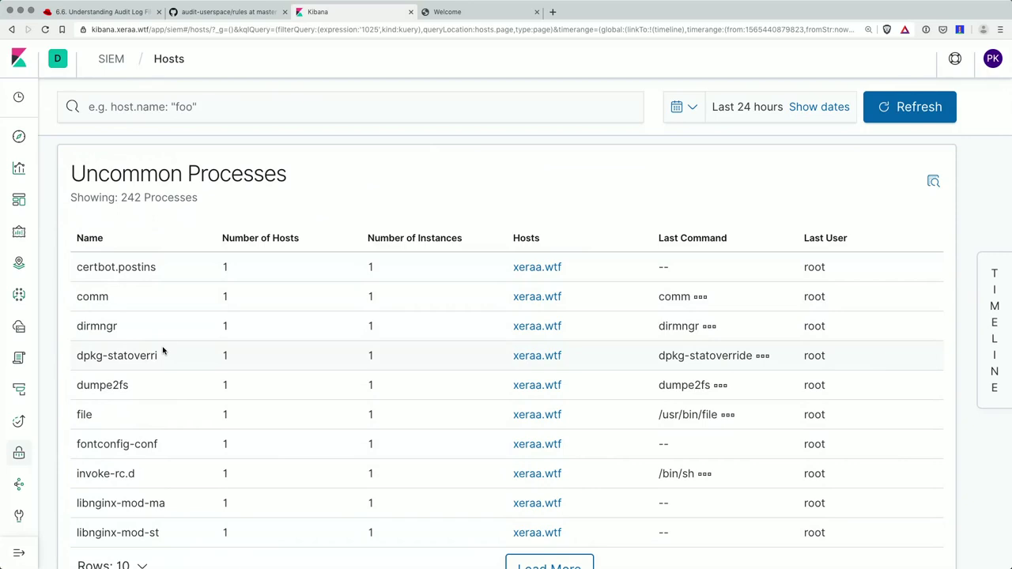
scroll(199, 339, down, 5)
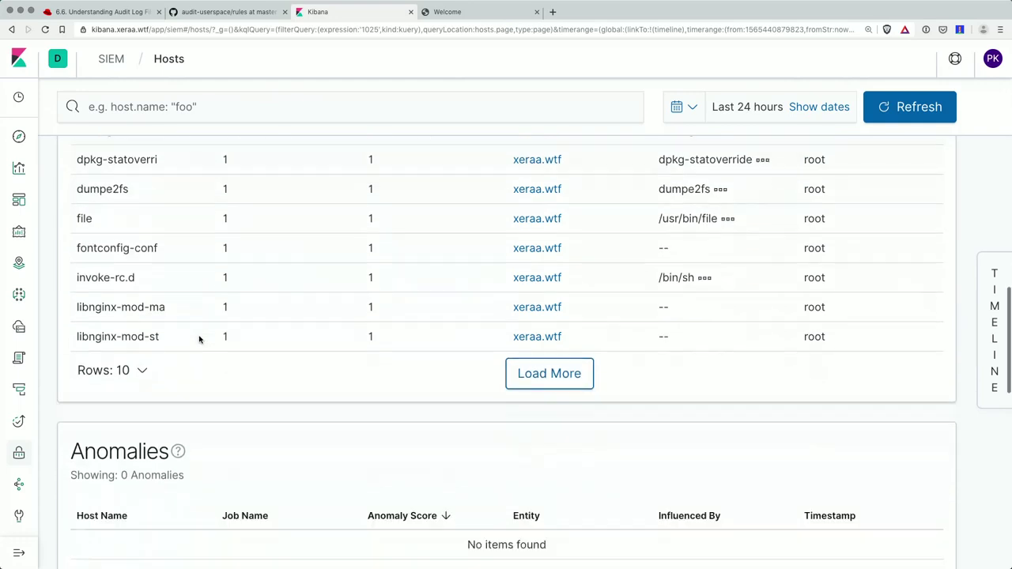
scroll(198, 340, down, 5)
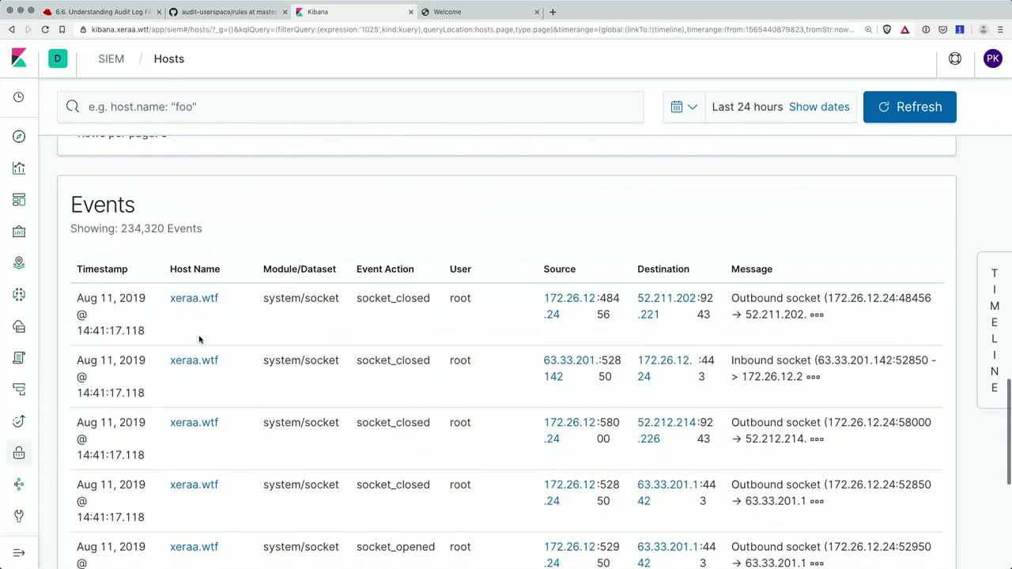
scroll(199, 339, down, 2)
scroll(198, 339, up, 15)
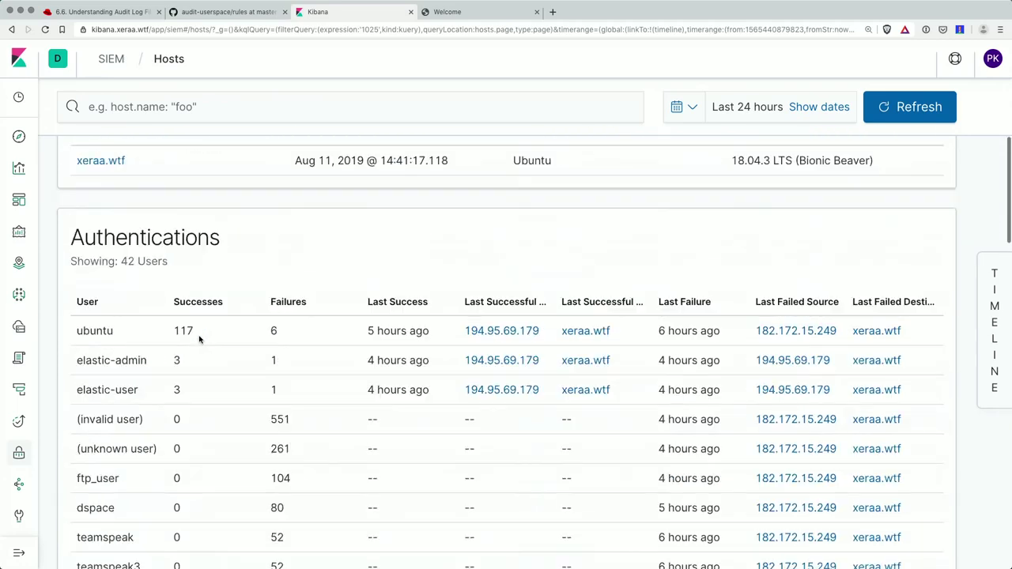
click(227, 117)
scroll(324, 305, down, 3)
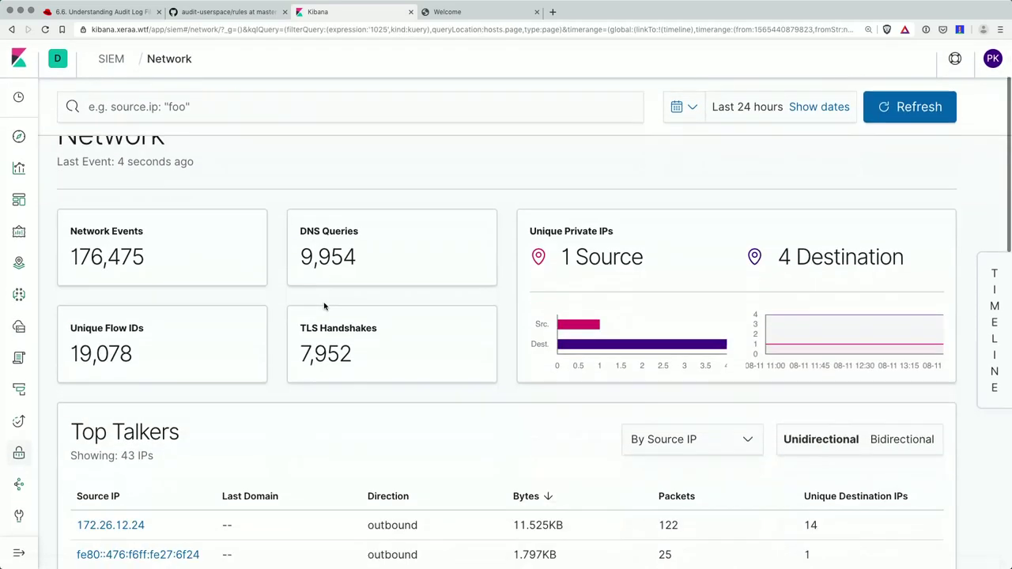
scroll(324, 305, up, 1)
scroll(325, 305, down, 3)
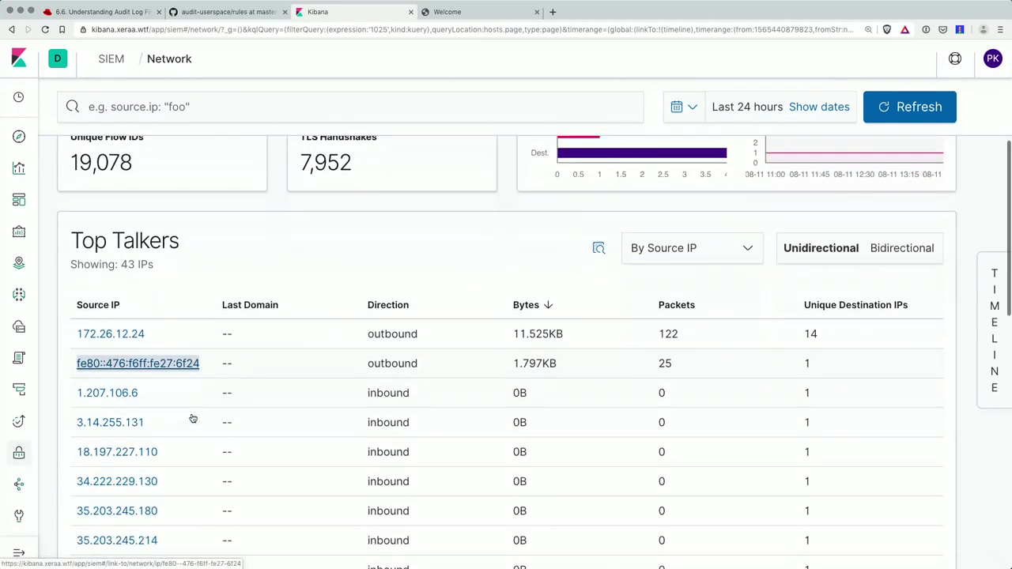
scroll(191, 418, down, 5)
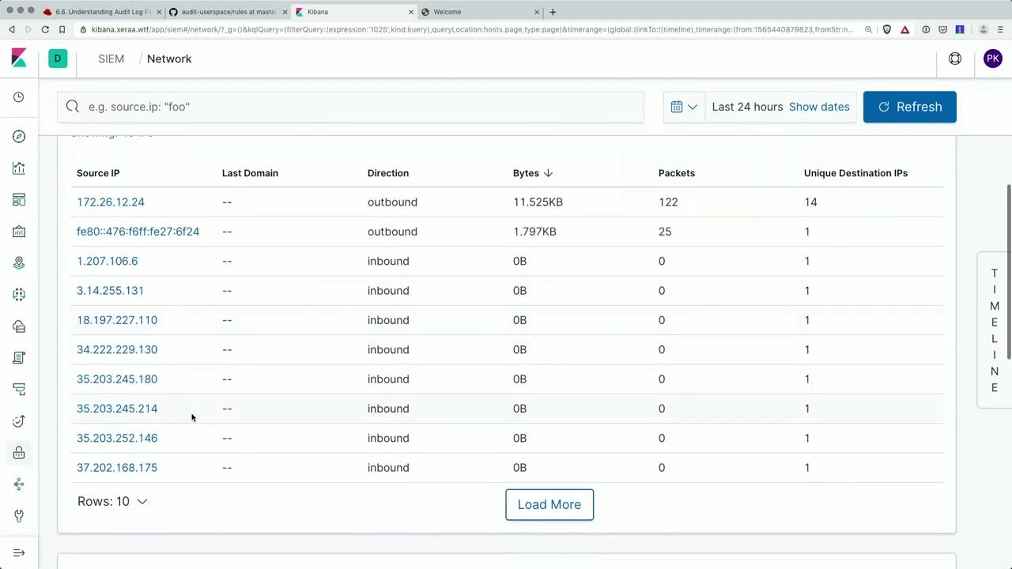
scroll(192, 418, down, 4)
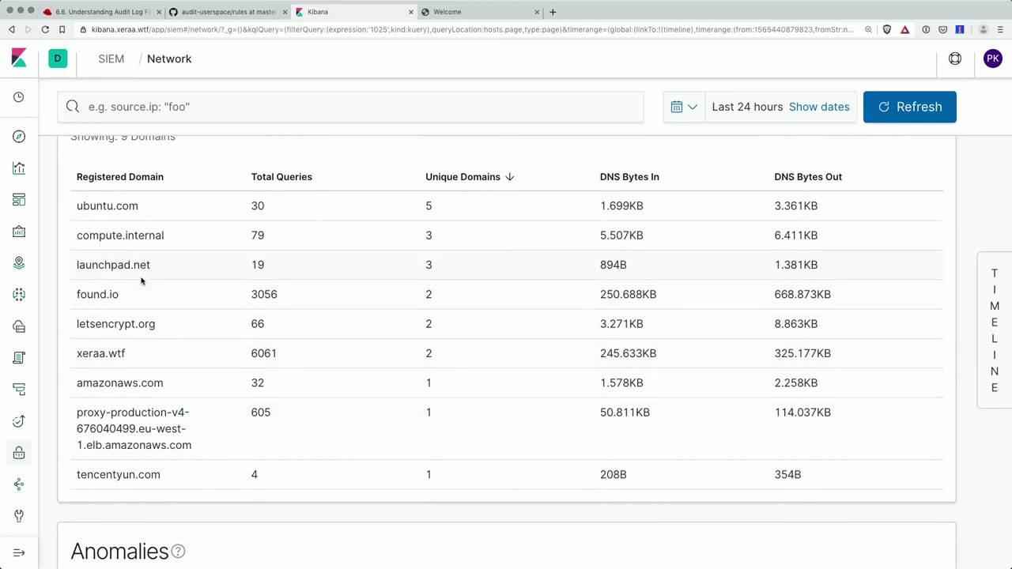
scroll(141, 281, down, 4)
scroll(142, 281, up, 15)
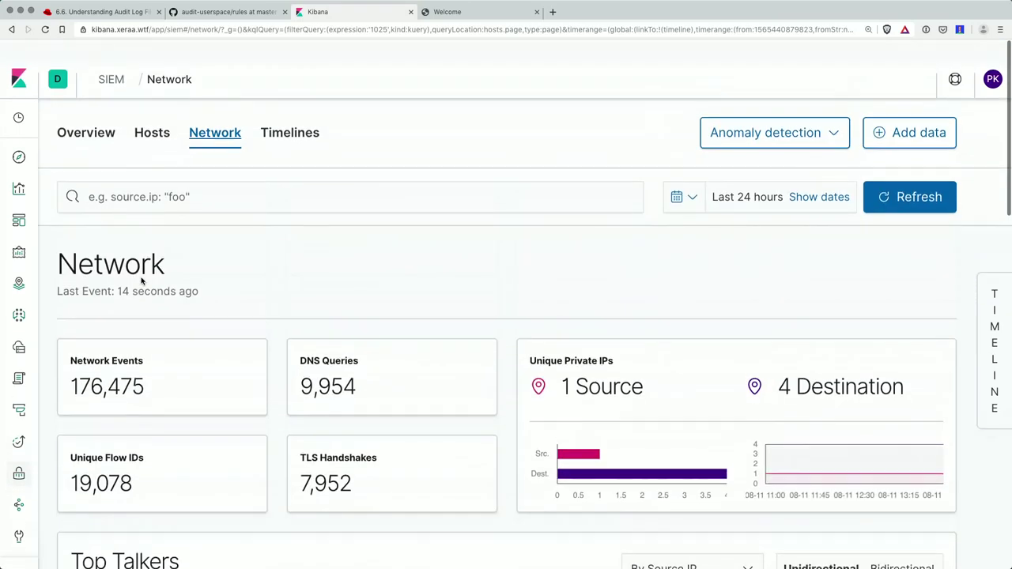
click(154, 111)
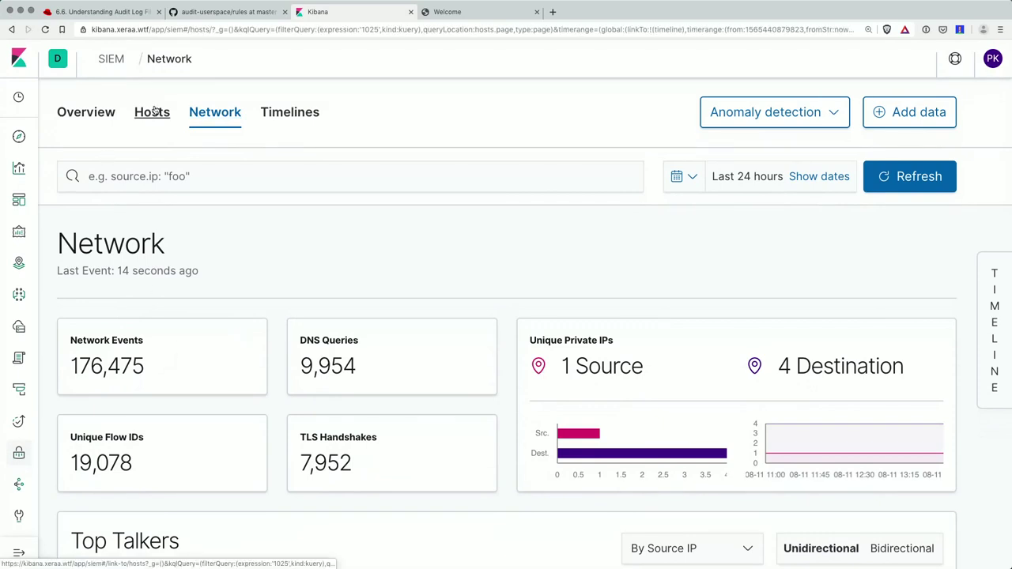
- Search hosts for 1025 to show netcat as the only uncommon process, then start a new timeline
click(140, 183)
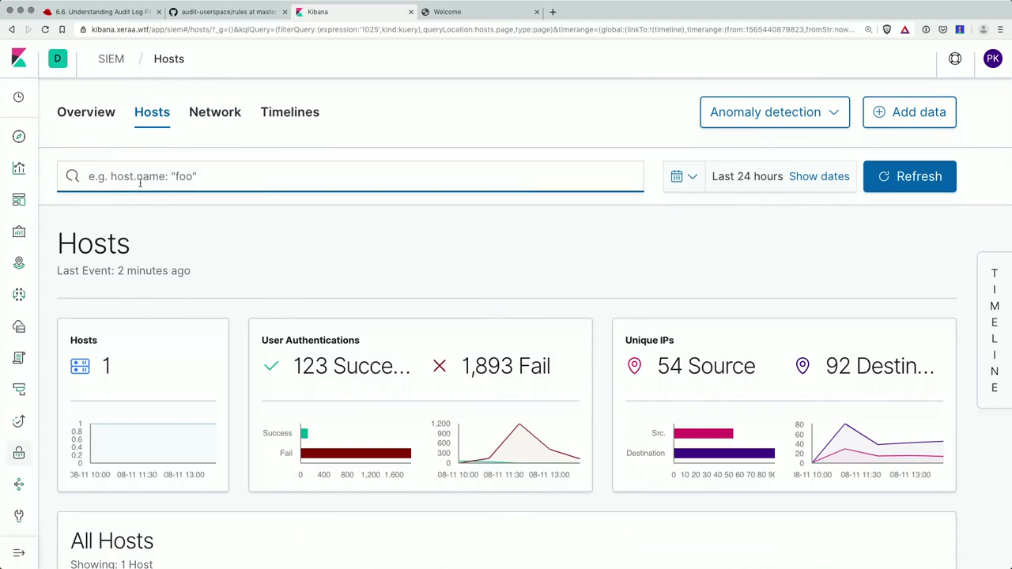
text(1025)
key(Return)
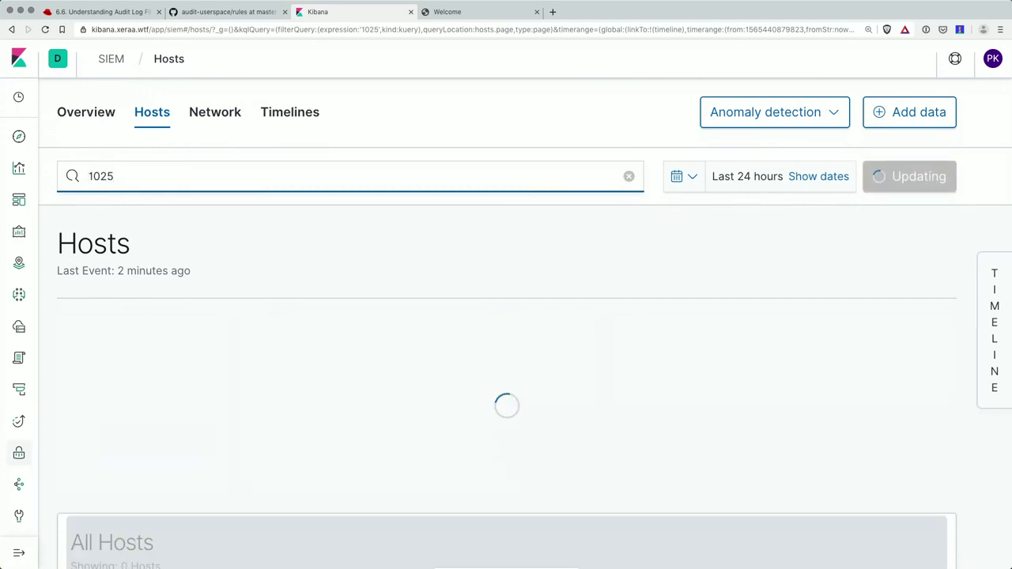
scroll(219, 365, down, 6)
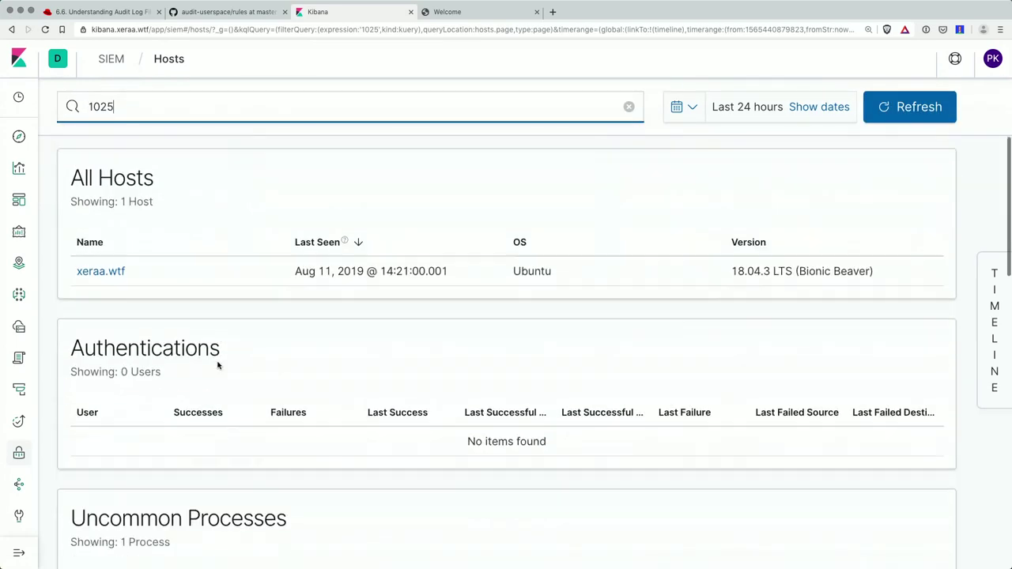
scroll(219, 365, down, 5)
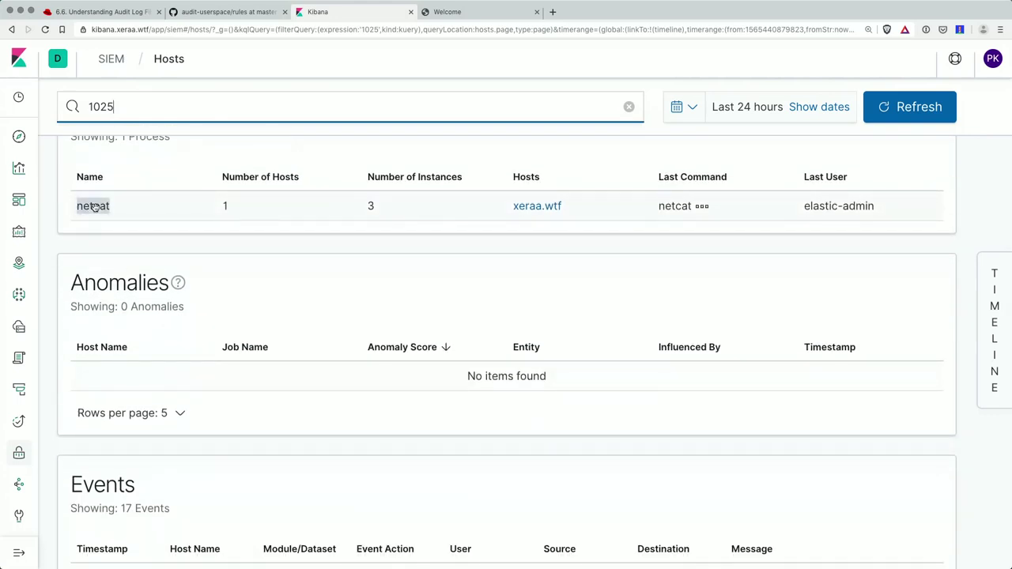
click(993, 308)
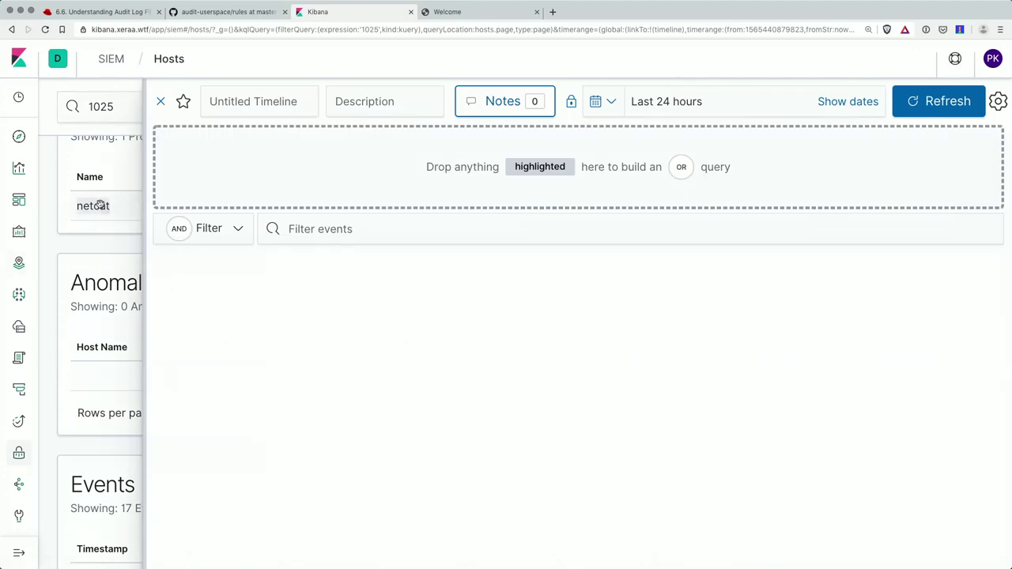
- Add process netcat and source IP 194.95.69.179 to the timeline query, then open a note on an event
drag(99, 205, 256, 164)
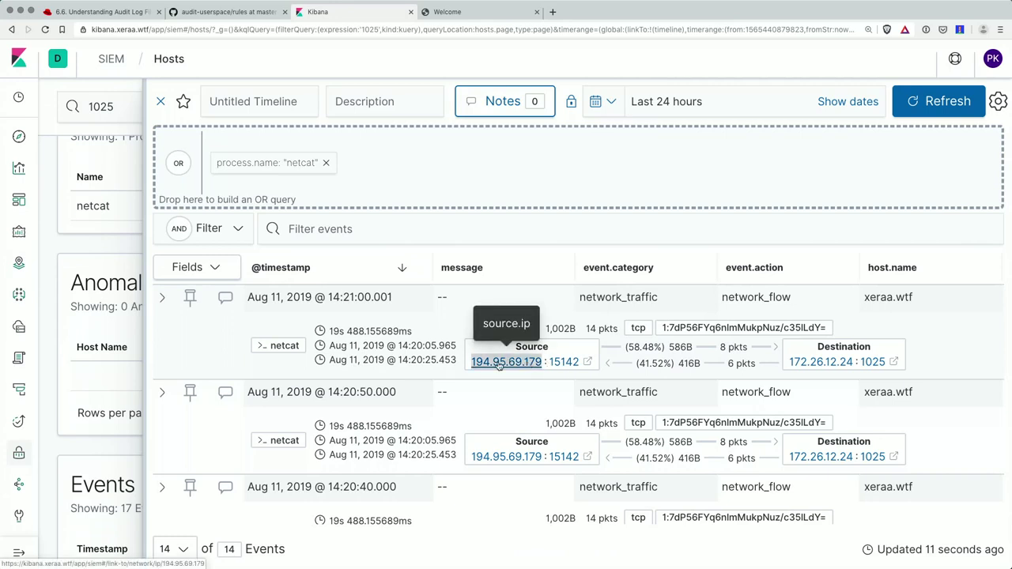
drag(498, 364, 456, 198)
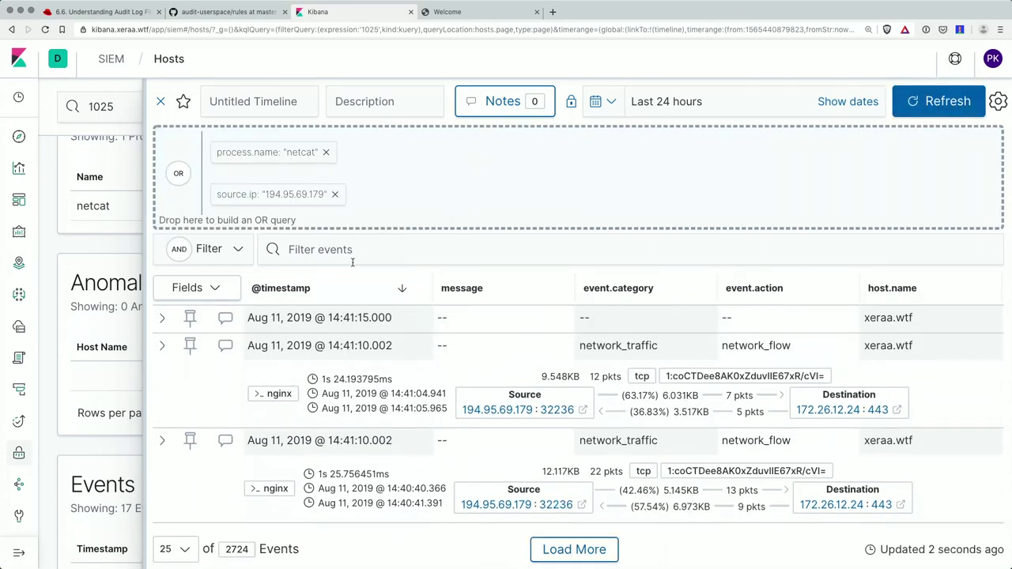
scroll(490, 381, down, 5)
scroll(490, 381, down, 10)
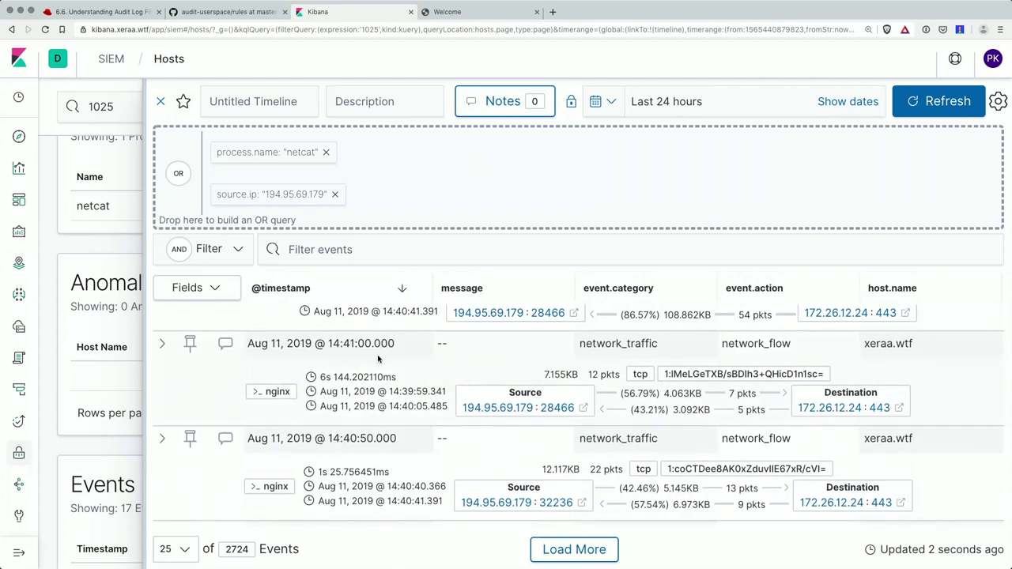
click(224, 345)
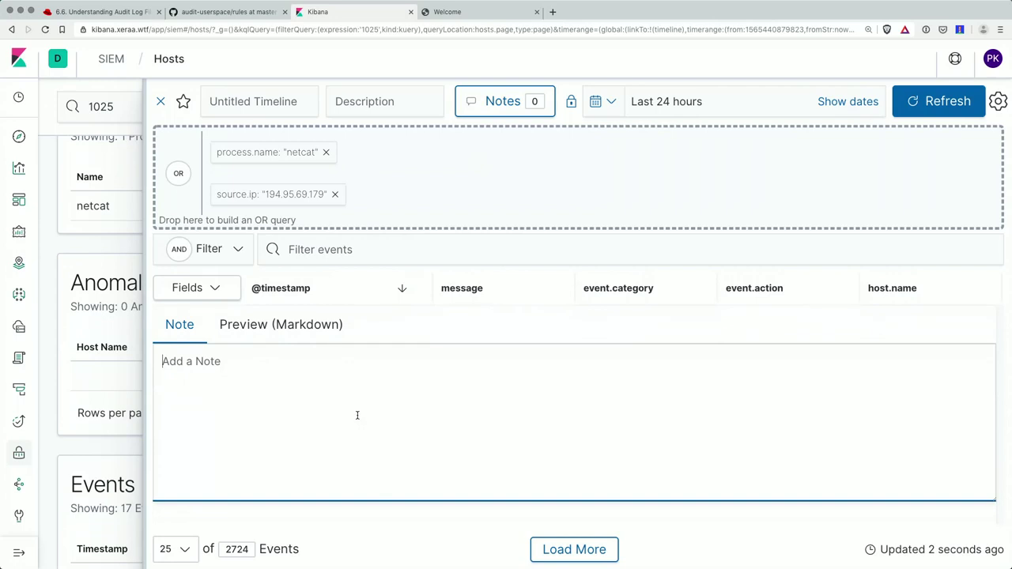
- Draft the note 'yes, this was me', then play the Deckset slides and advance one slide
text(yes, this was me)
scroll(790, 384, down, 3)
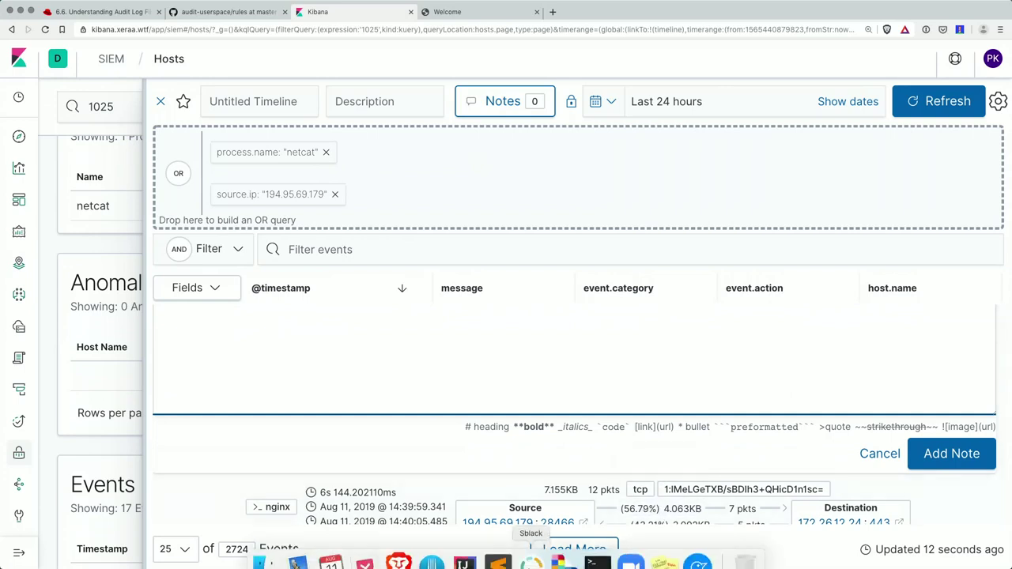
mouse_move(497, 558)
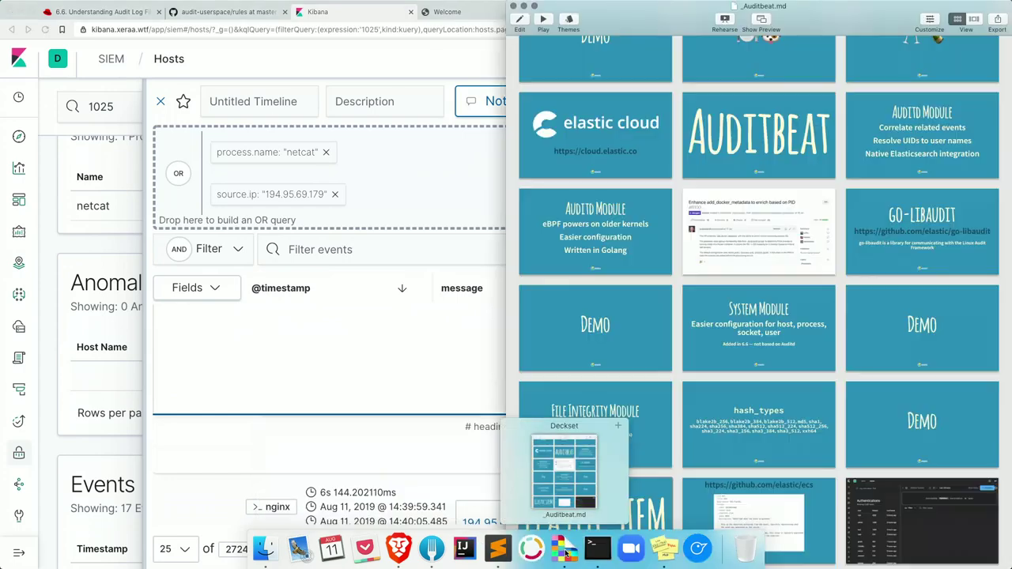
click(564, 547)
click(549, 21)
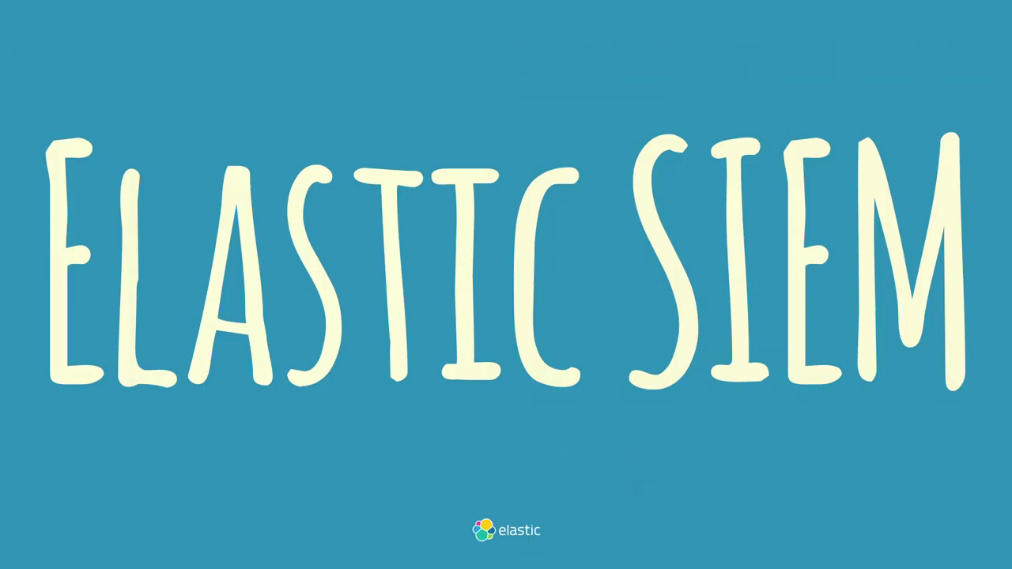
key(Right)
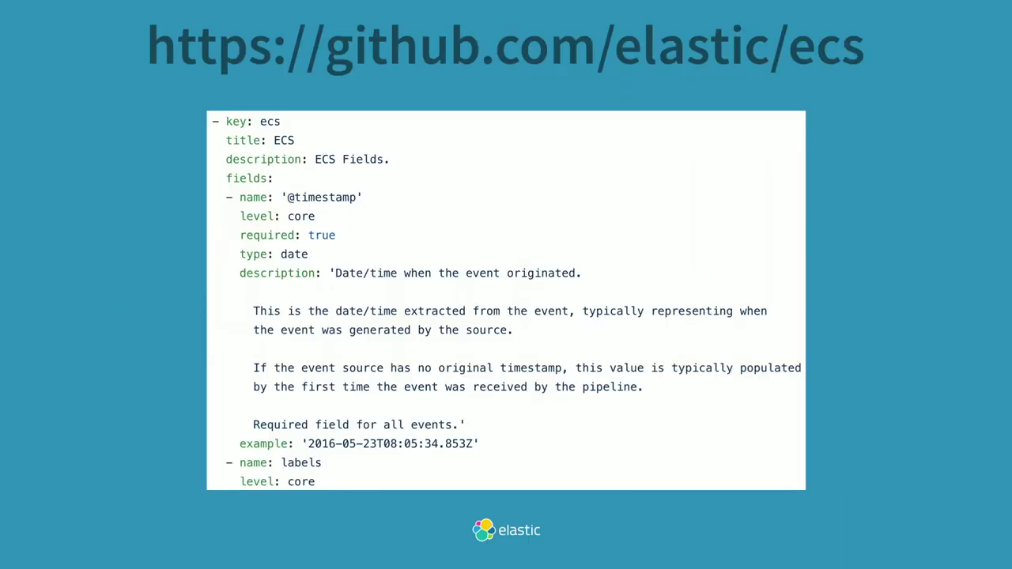